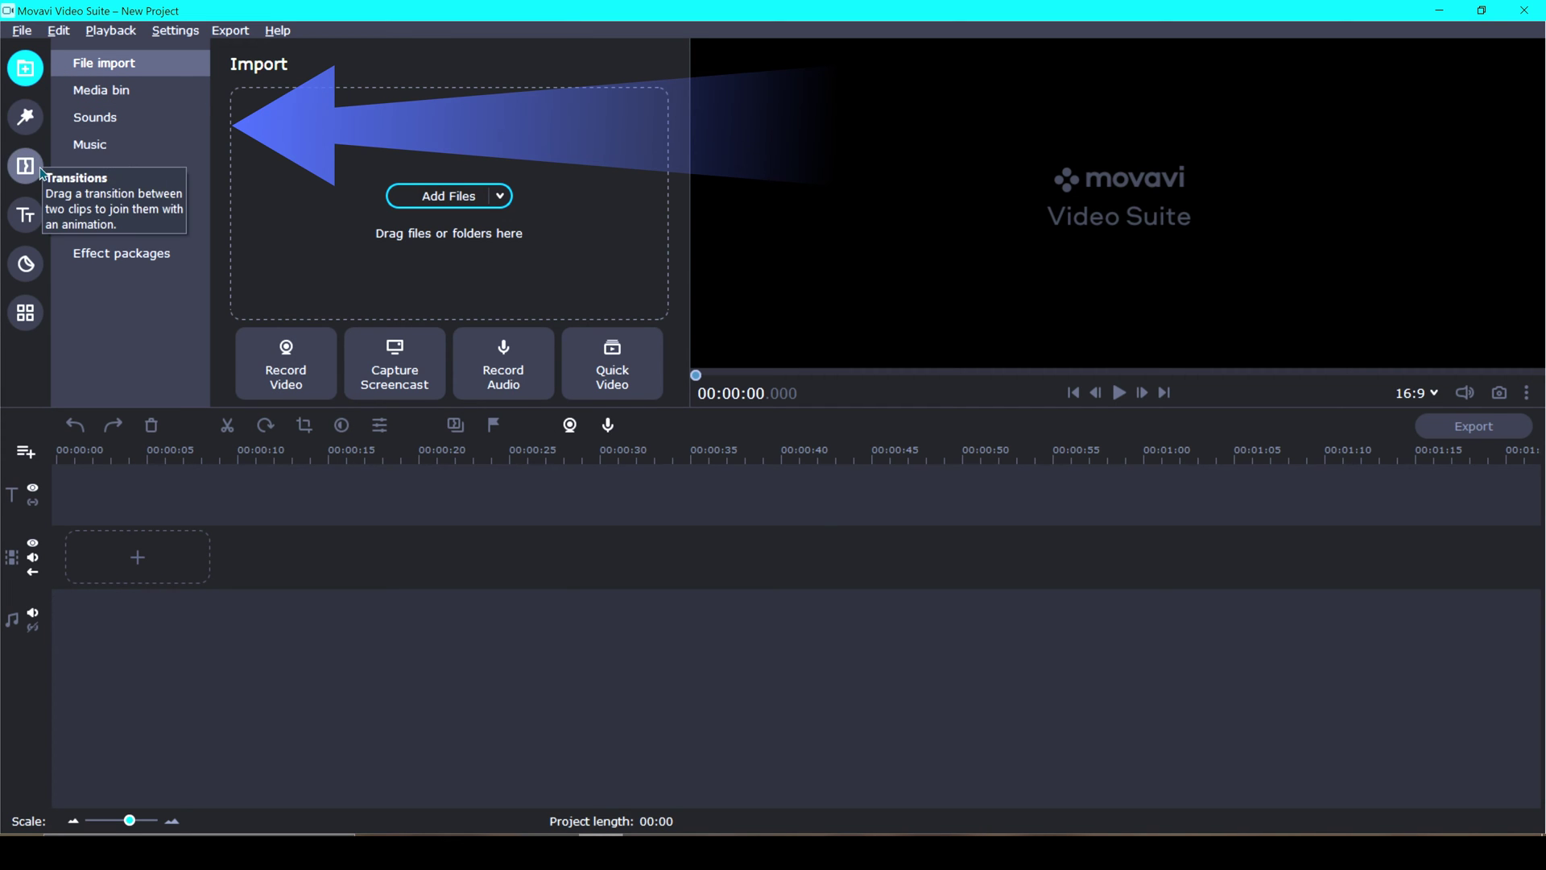
# Open the Titles library to show the Featured title styles
pyautogui.click(27, 233)
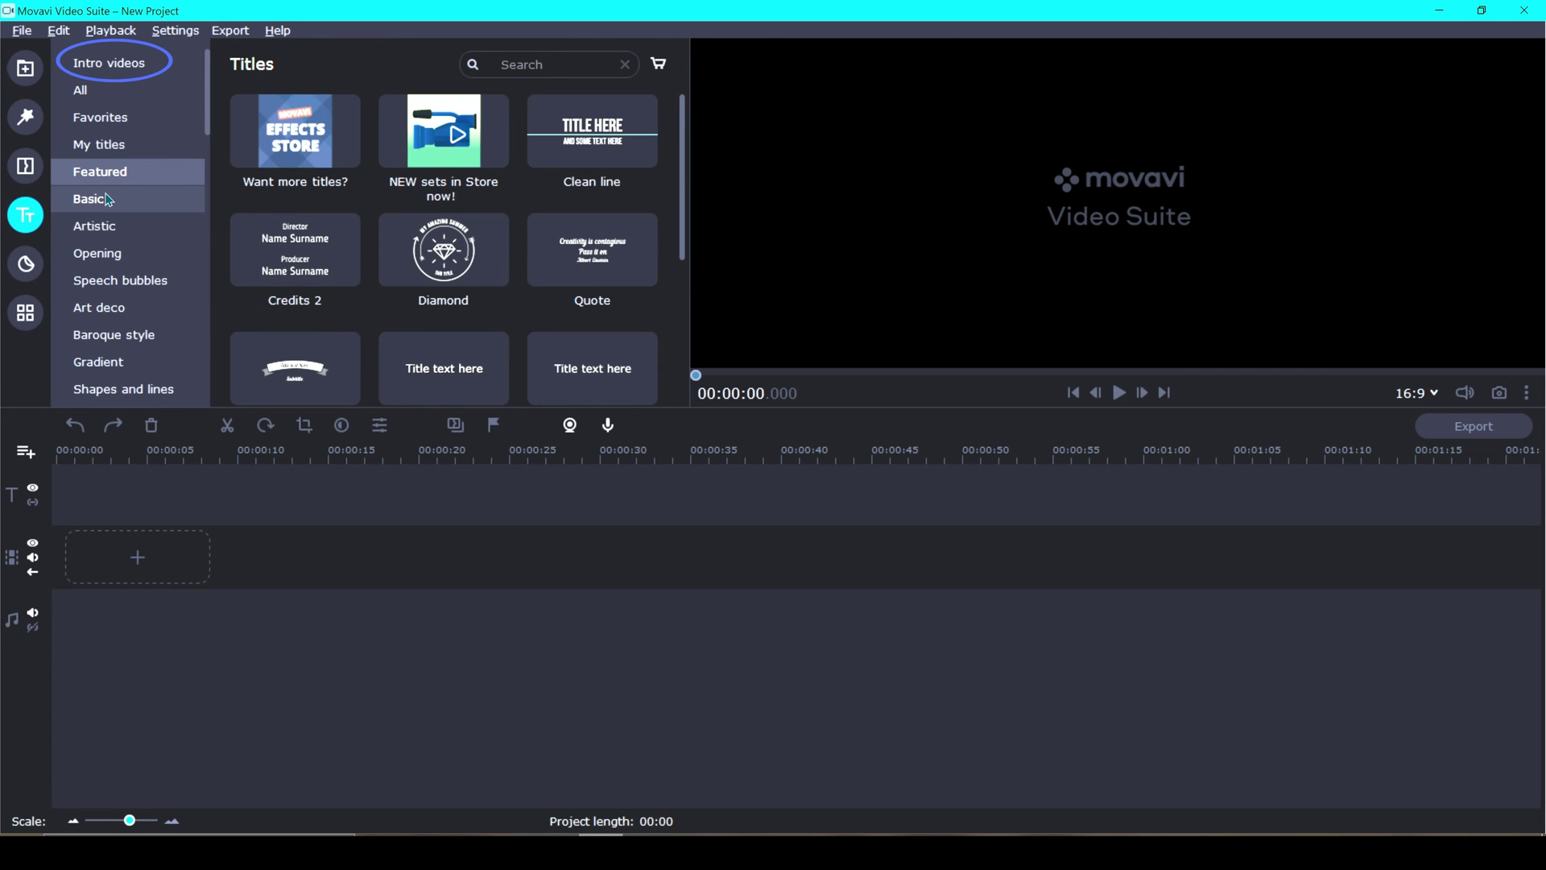
# Show the Intro videos category and scroll through its templates
pyautogui.click(185, 75)
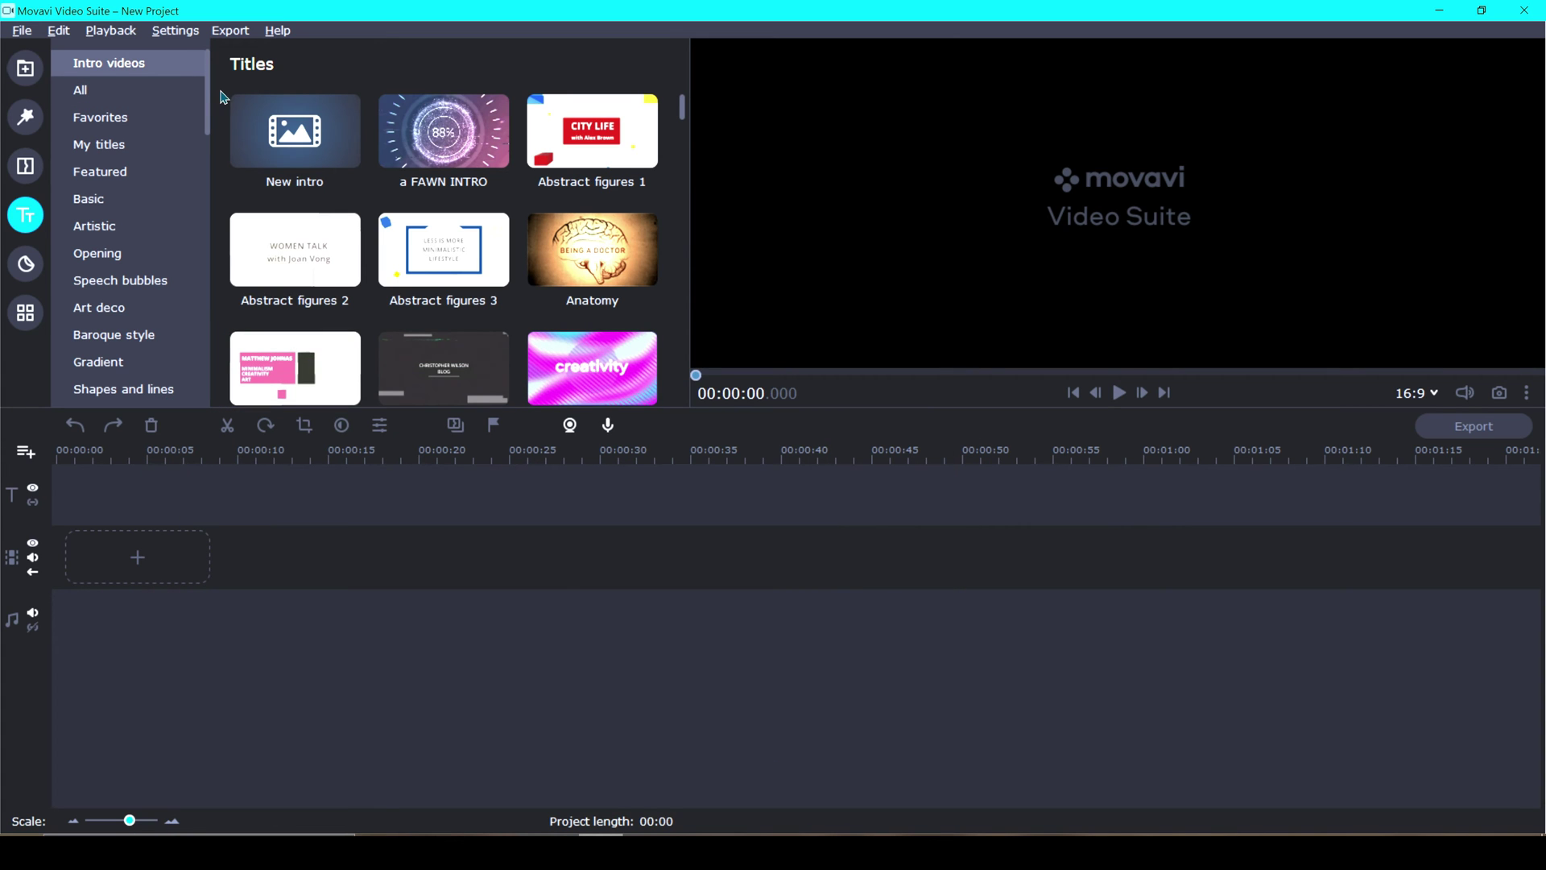
pyautogui.scroll(-1, 252, 201)
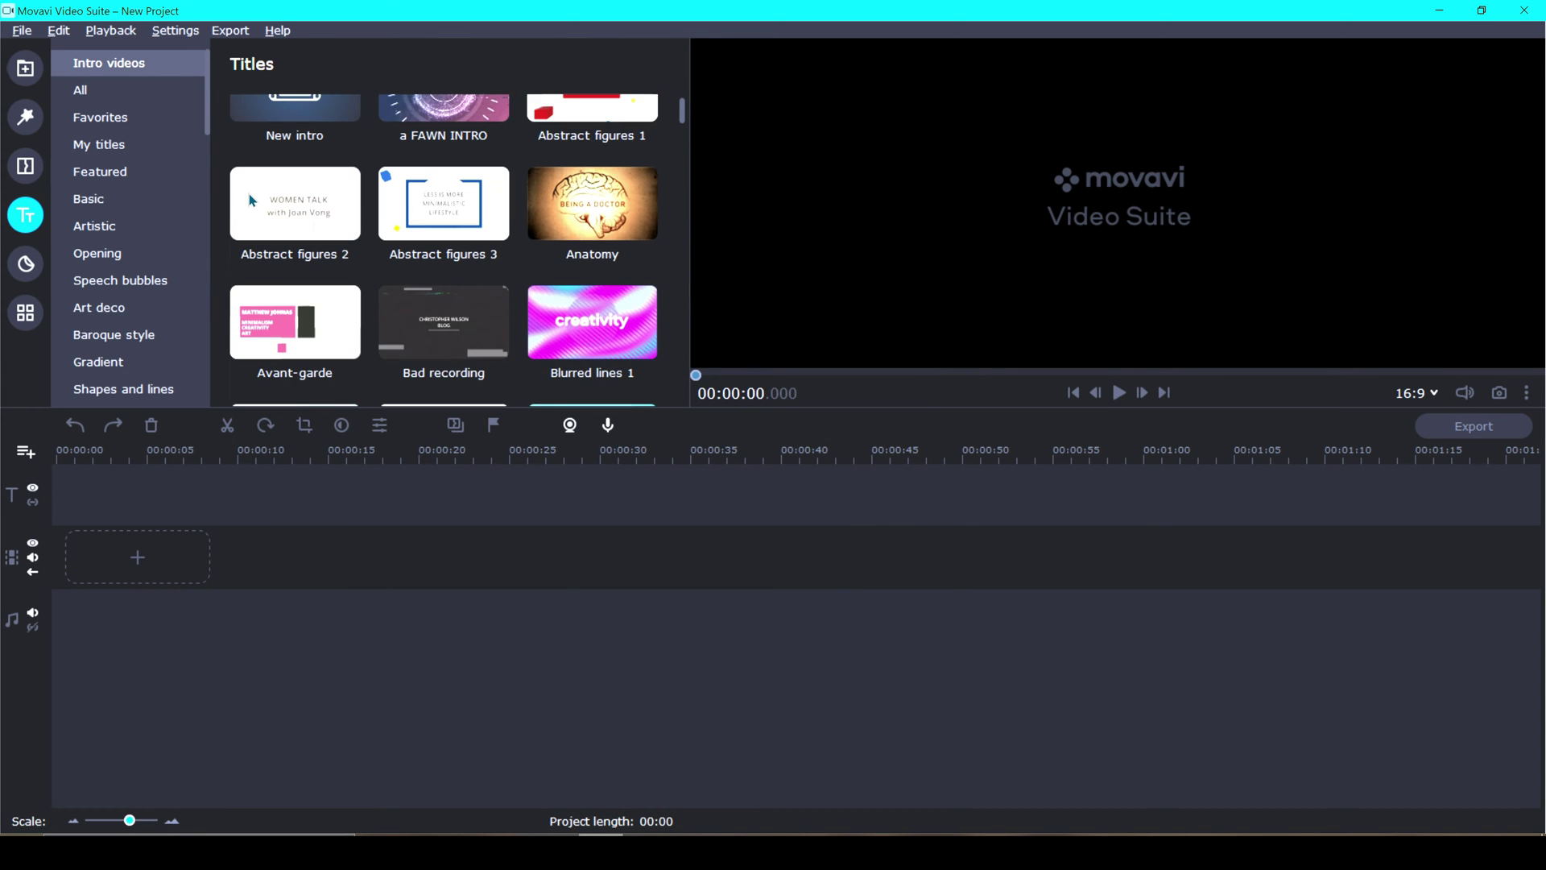
pyautogui.scroll(-2, 252, 201)
pyautogui.scroll(-4, 252, 200)
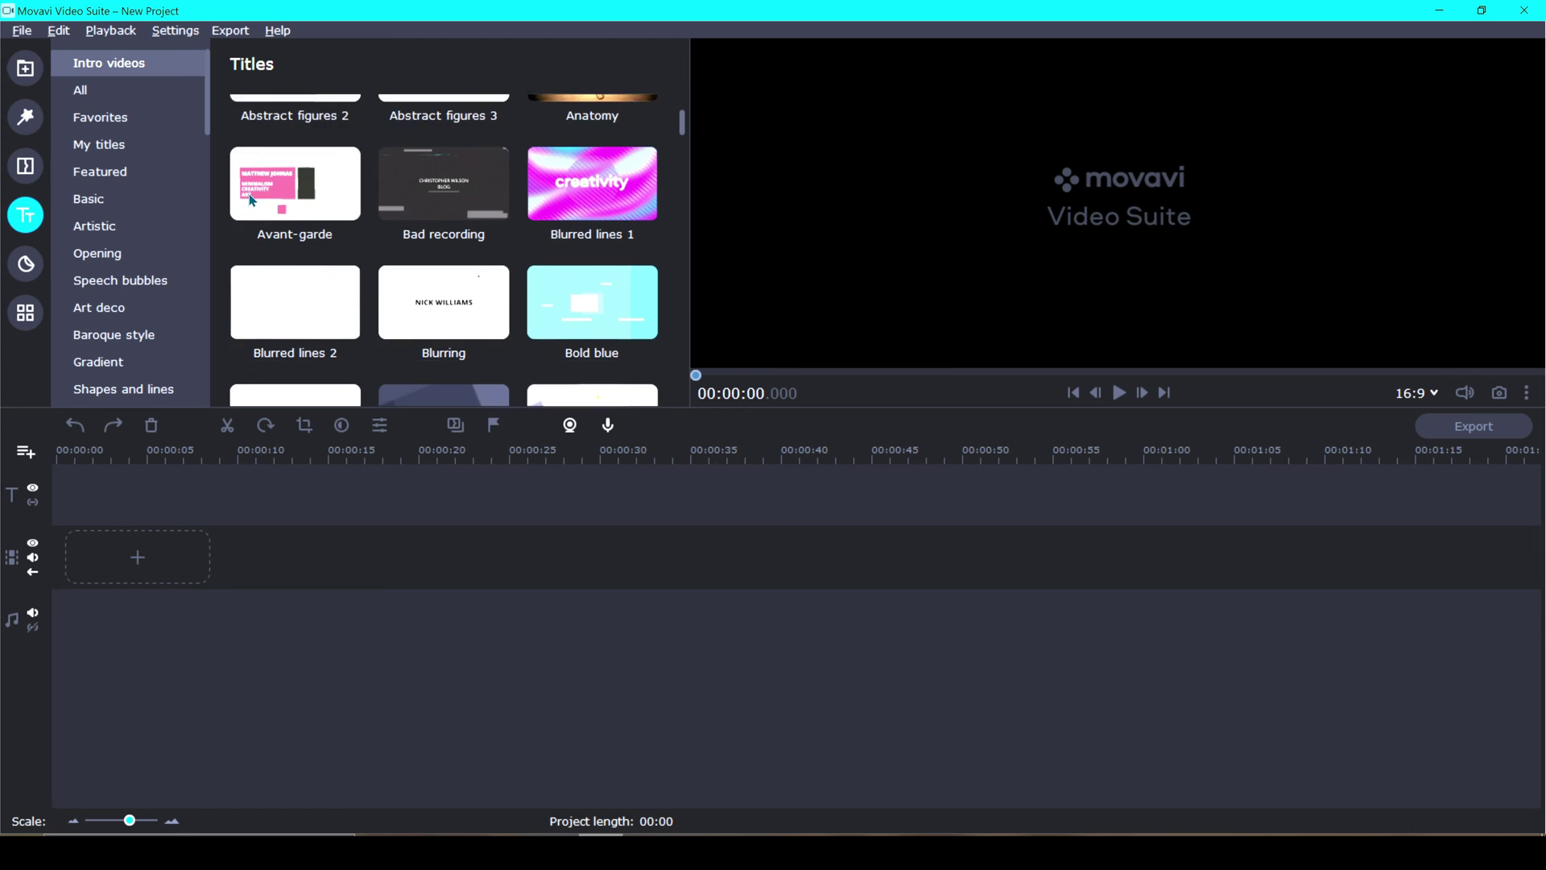
pyautogui.scroll(-5, 252, 200)
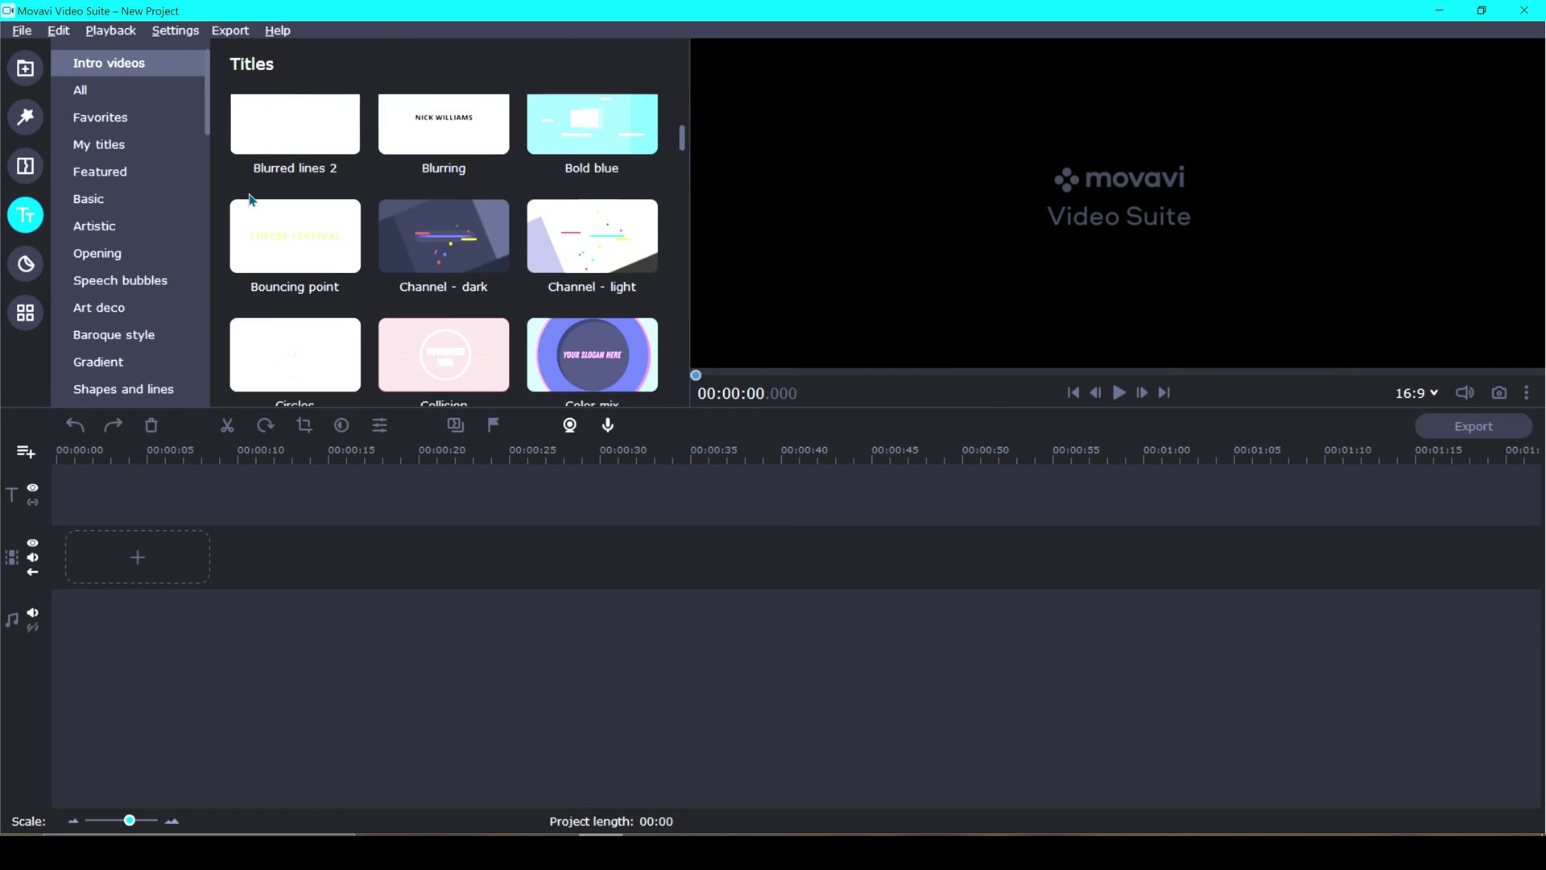
pyautogui.scroll(-7, 252, 200)
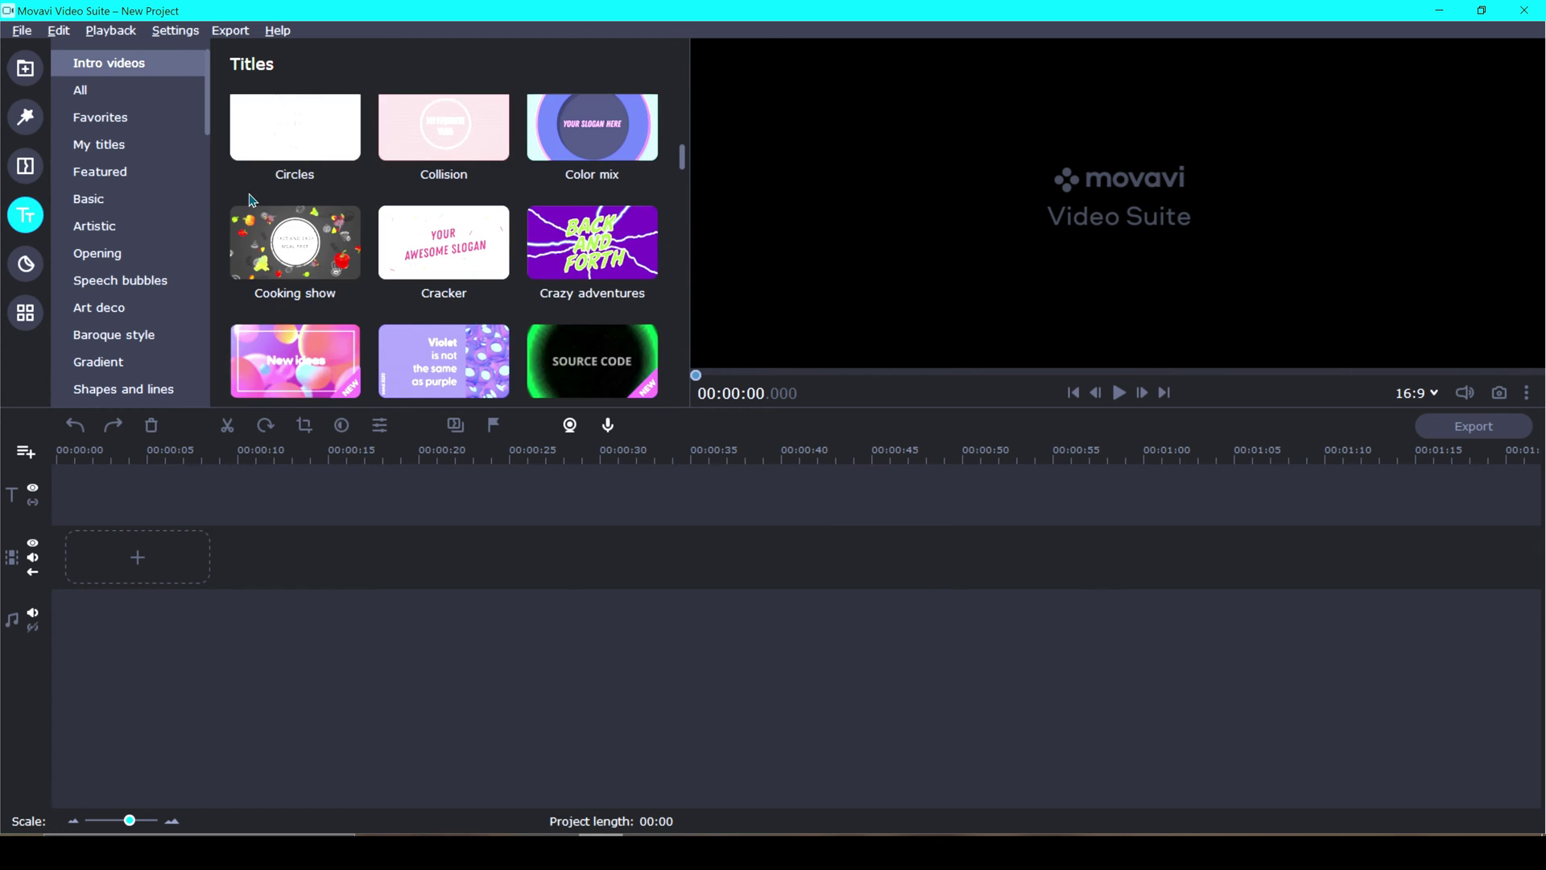
pyautogui.scroll(-6, 252, 200)
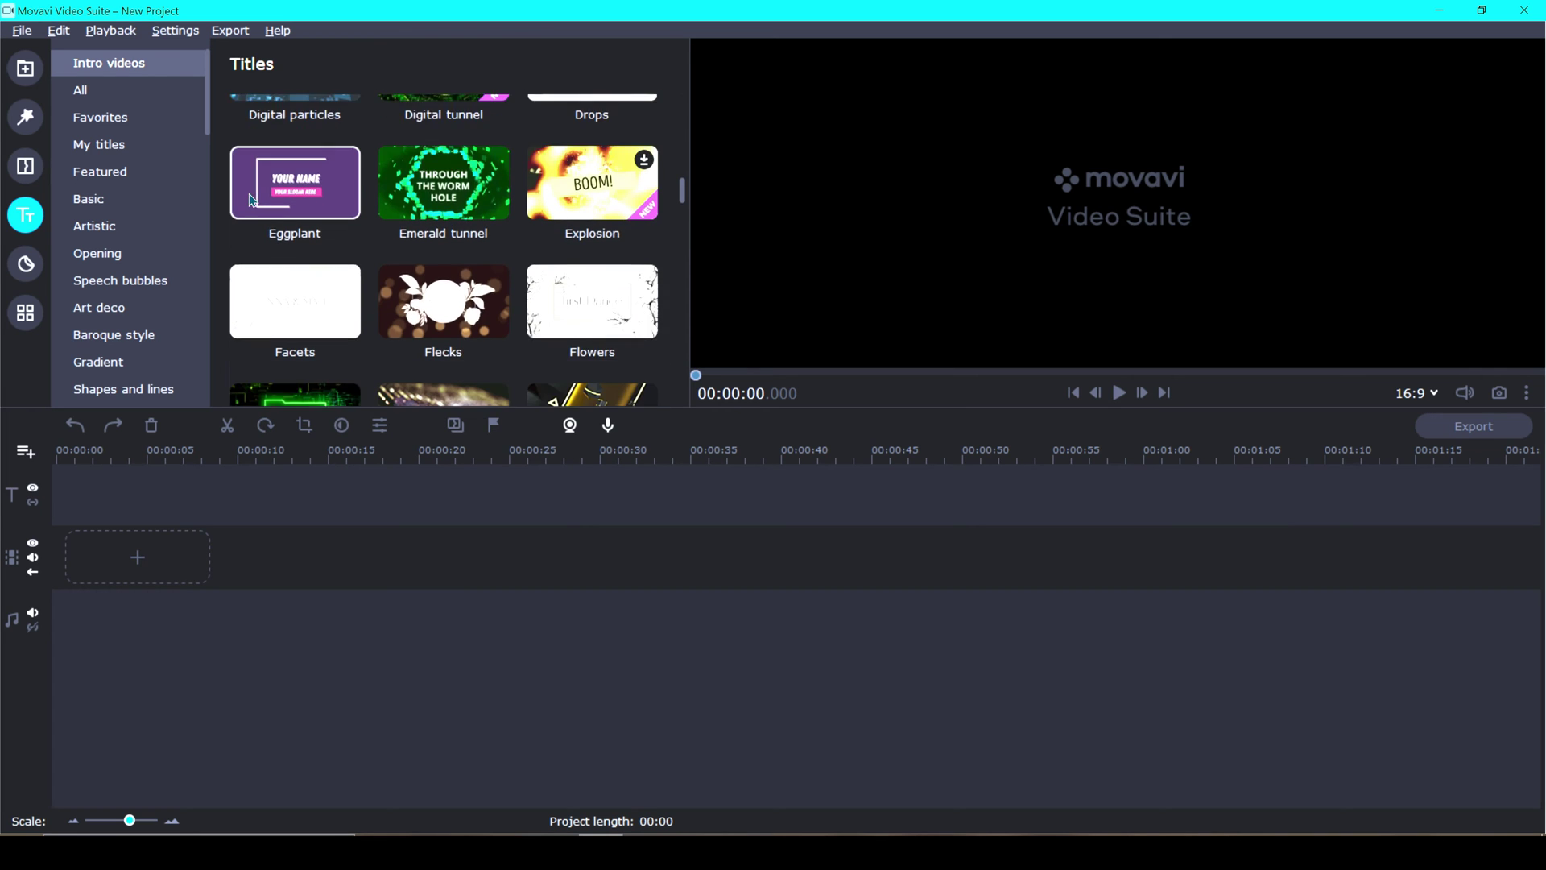
pyautogui.scroll(-1, 253, 201)
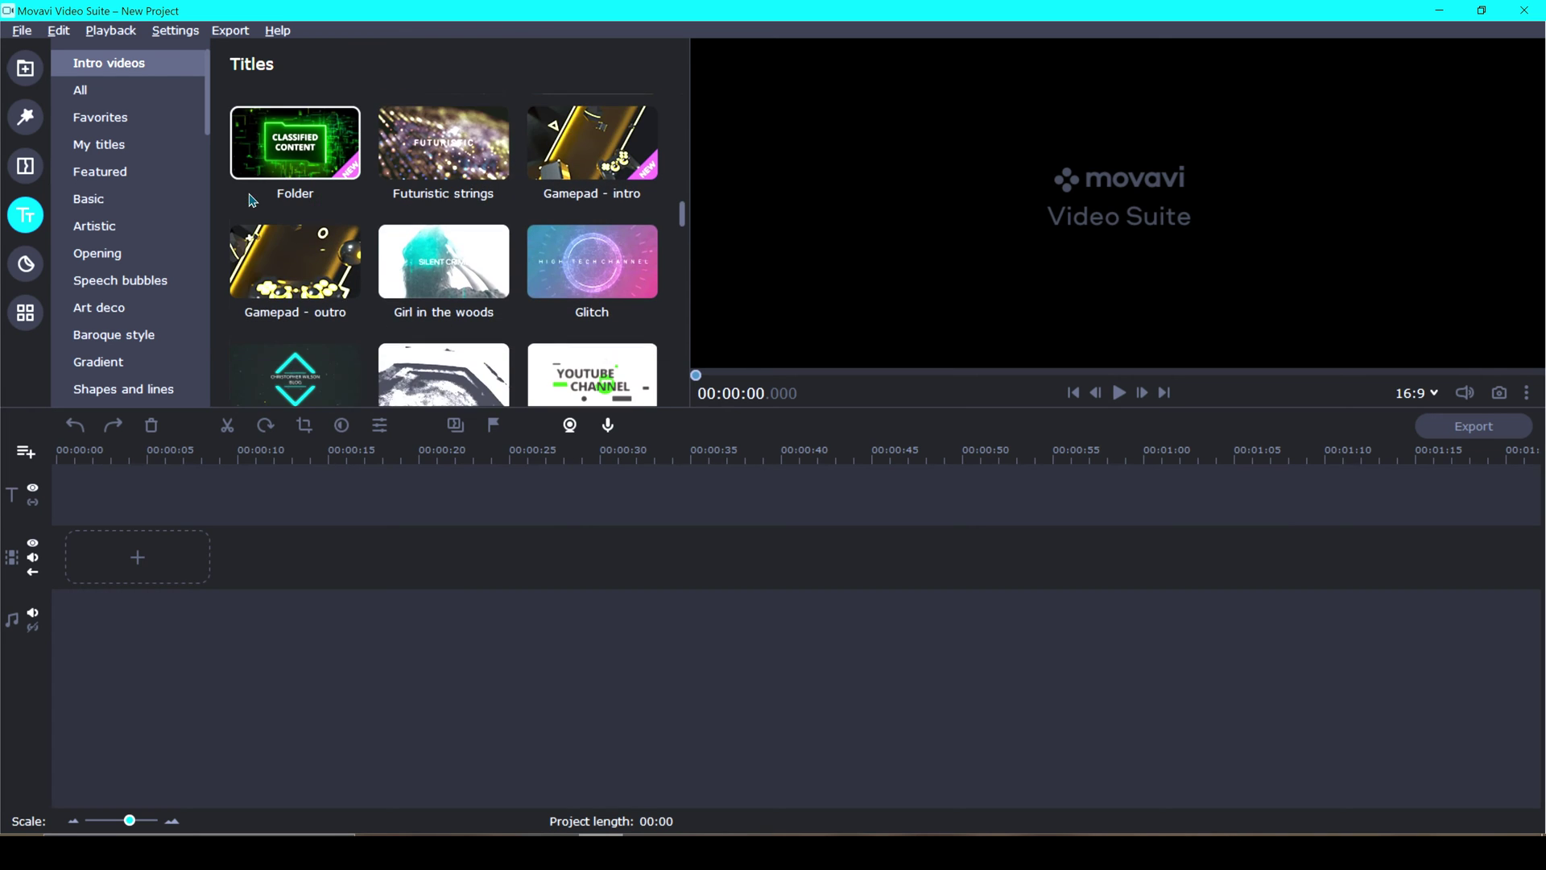
pyautogui.scroll(-1, 252, 201)
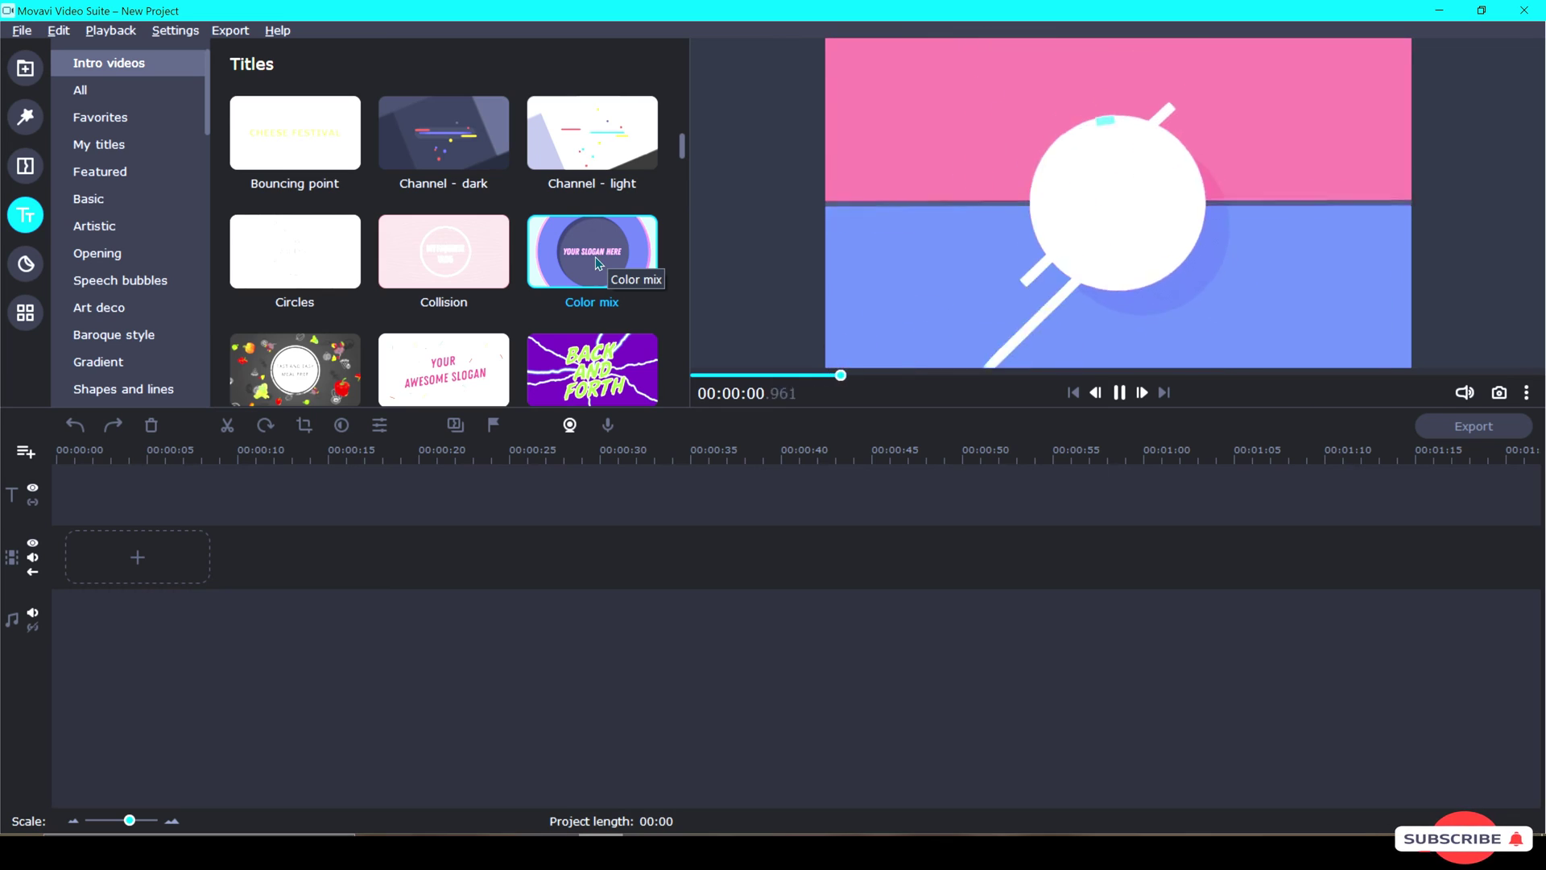
# Preview the Futuristic strings and Glitch intros
pyautogui.click(483, 215)
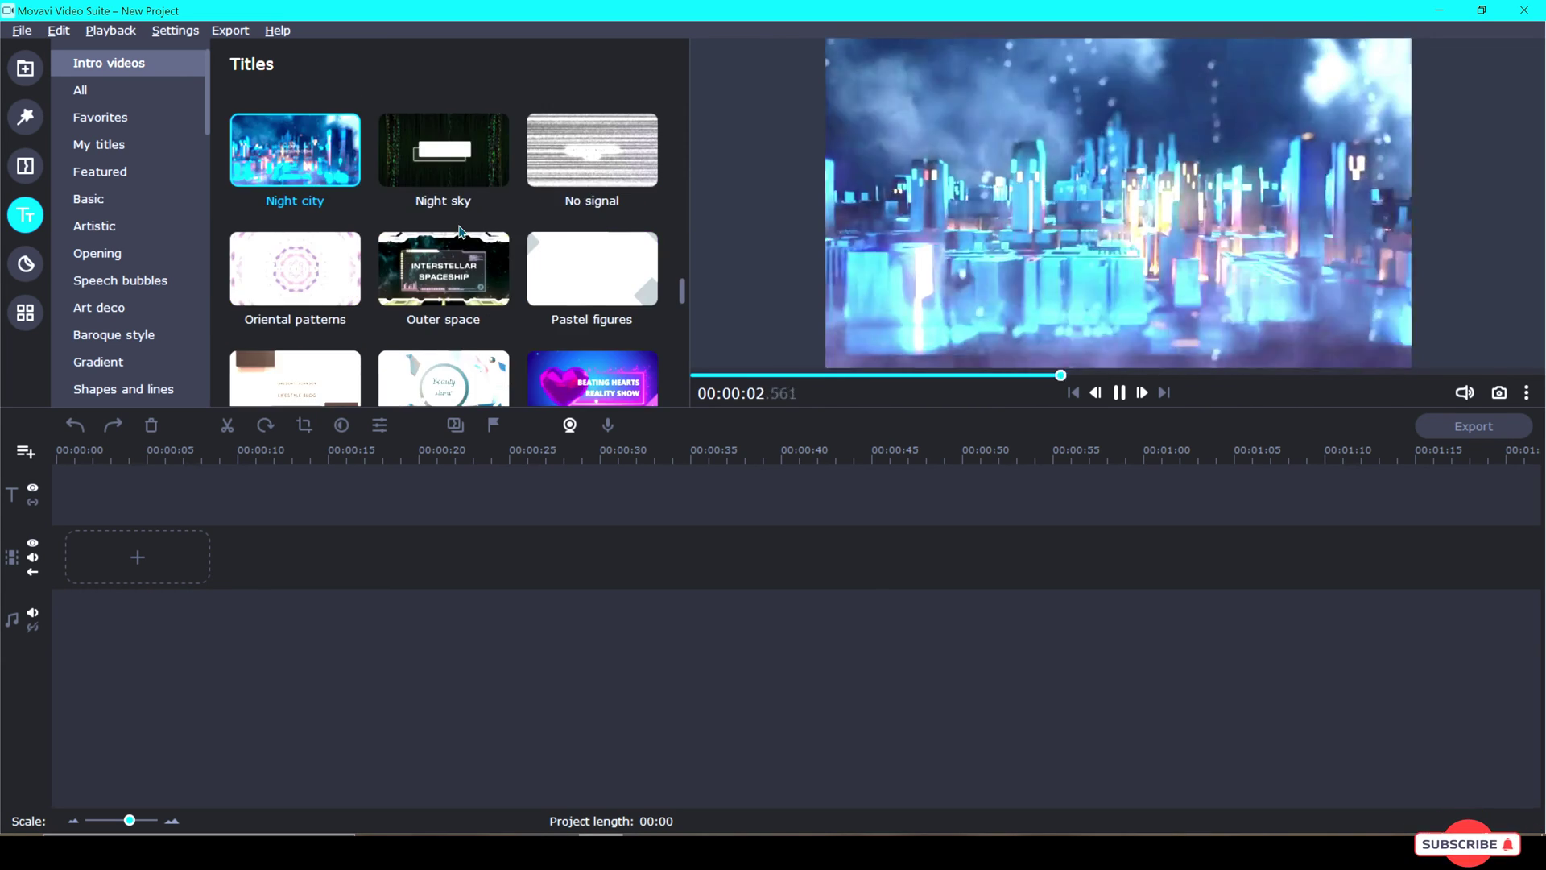
pyautogui.scroll(10, 460, 231)
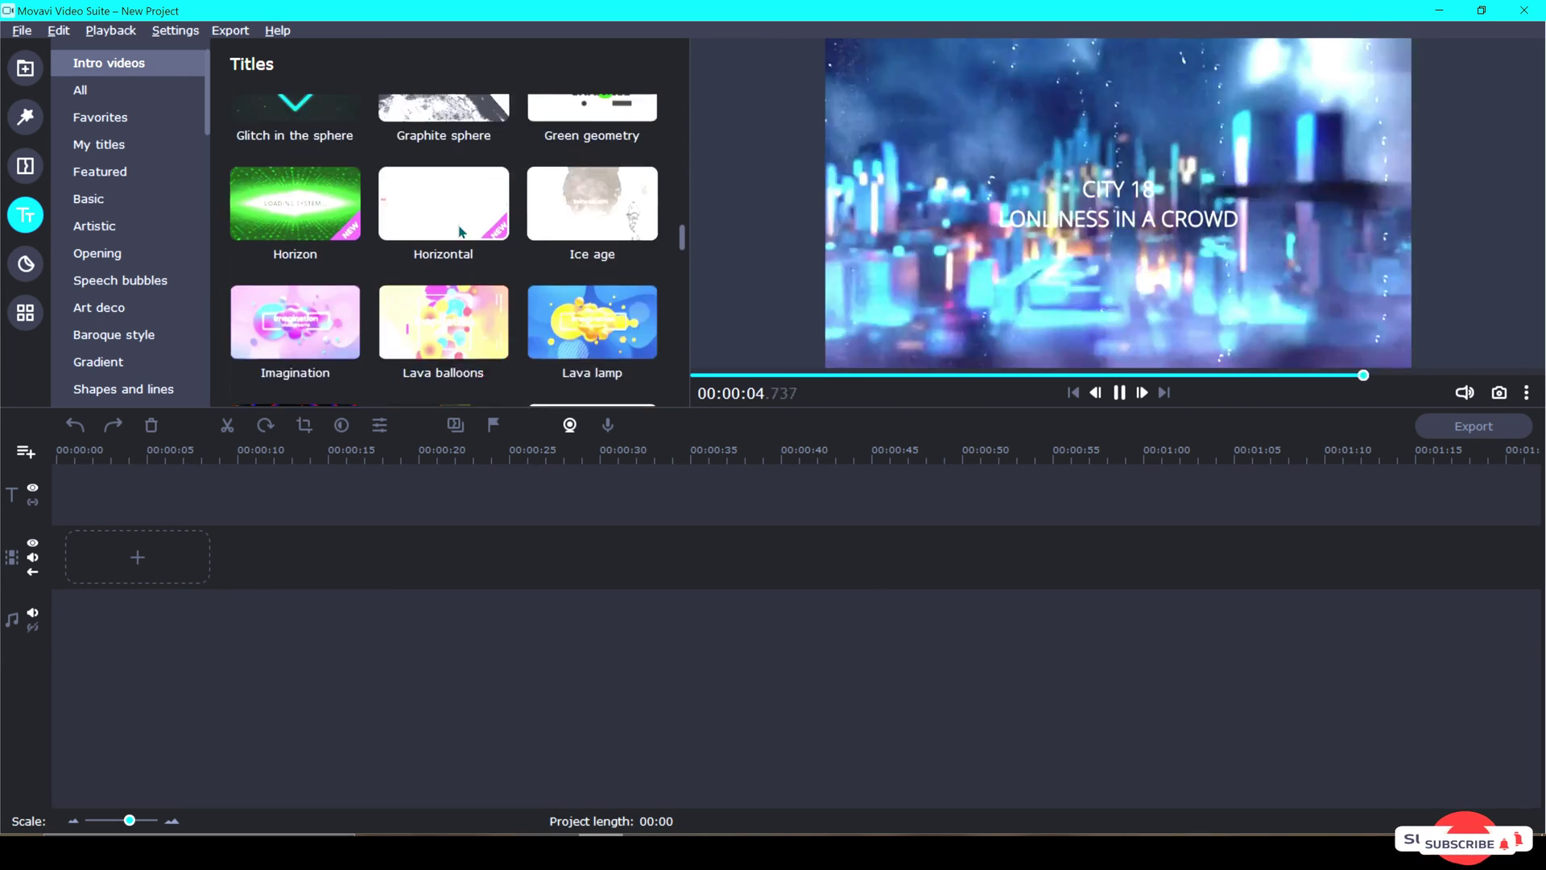
pyautogui.click(607, 248)
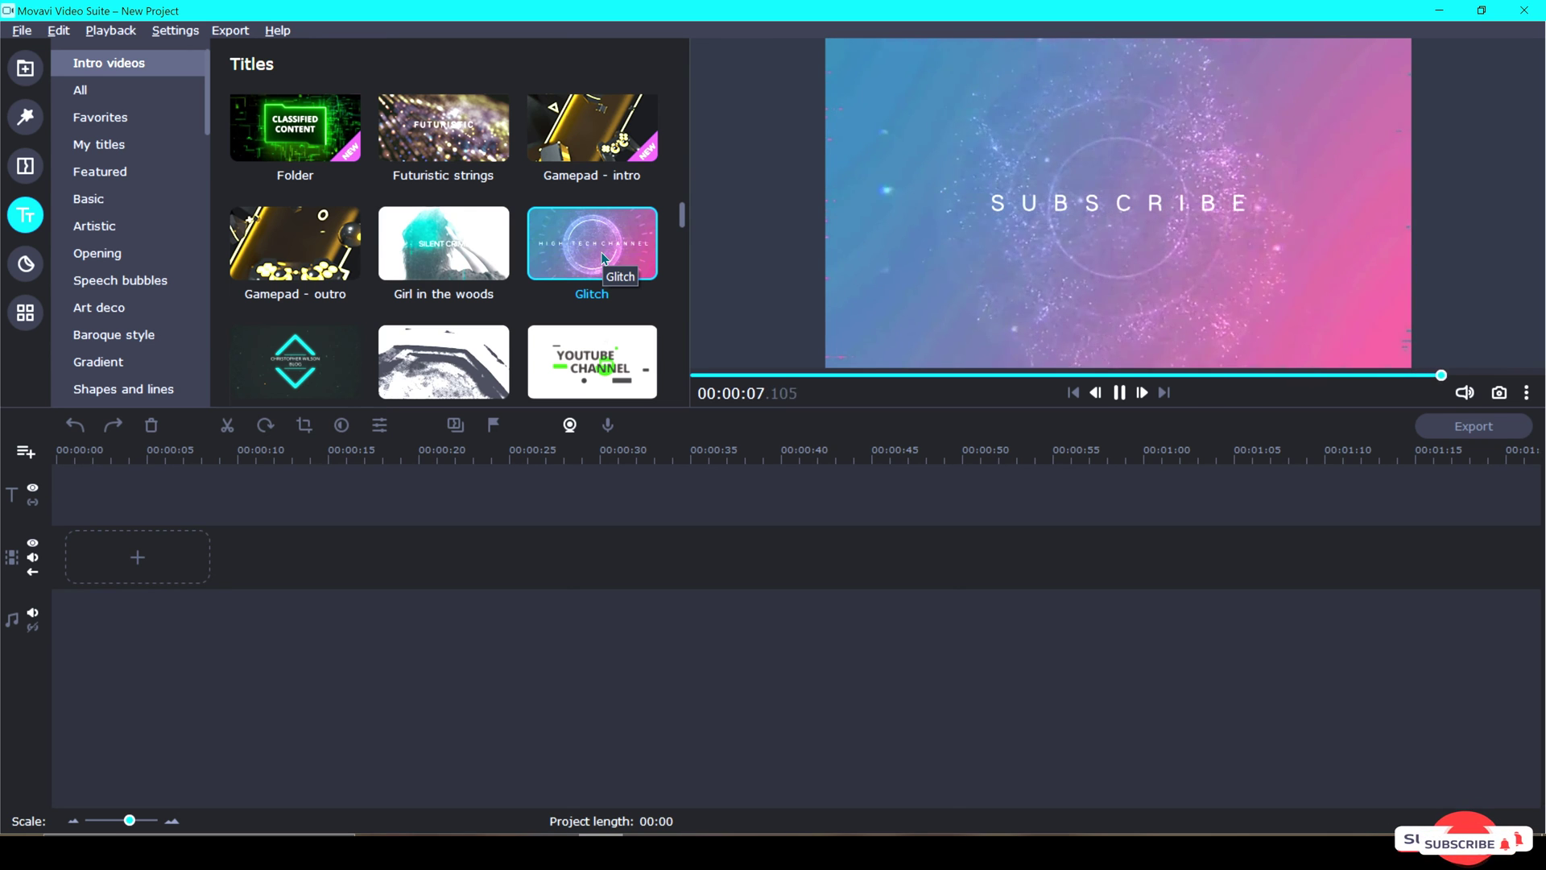
# Place the Glitch intro on the video track, save it as a new custom intro, and open it for editing
pyautogui.moveTo(603, 256)
pyautogui.mouseDown()
pyautogui.moveTo(451, 354)
pyautogui.moveTo(337, 463)
pyautogui.moveTo(157, 504)
pyautogui.moveTo(60, 551)
pyautogui.mouseUp()
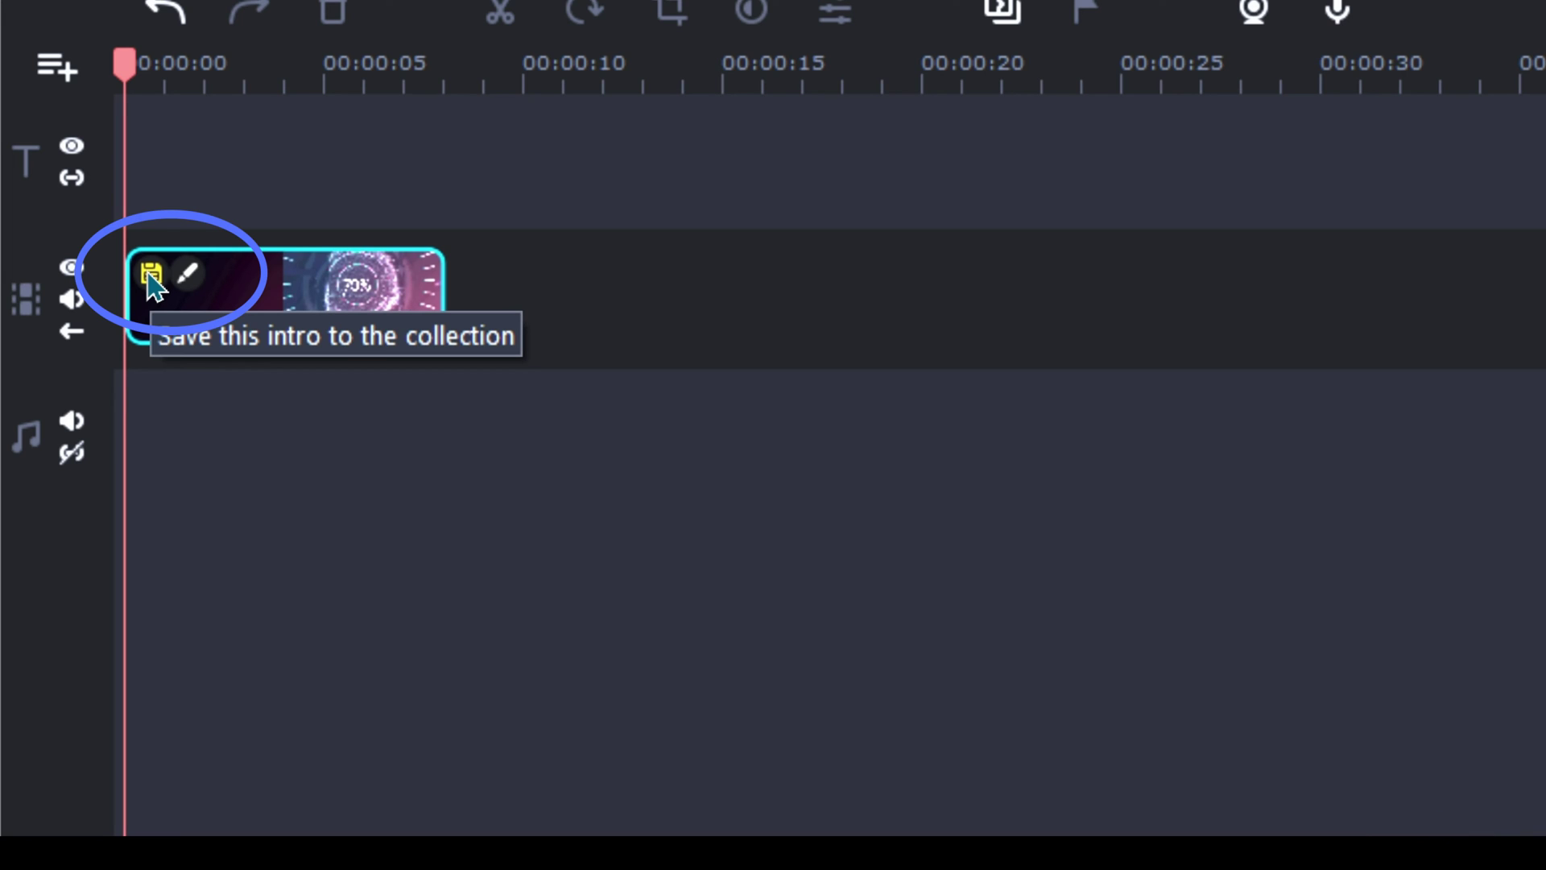
pyautogui.click(151, 274)
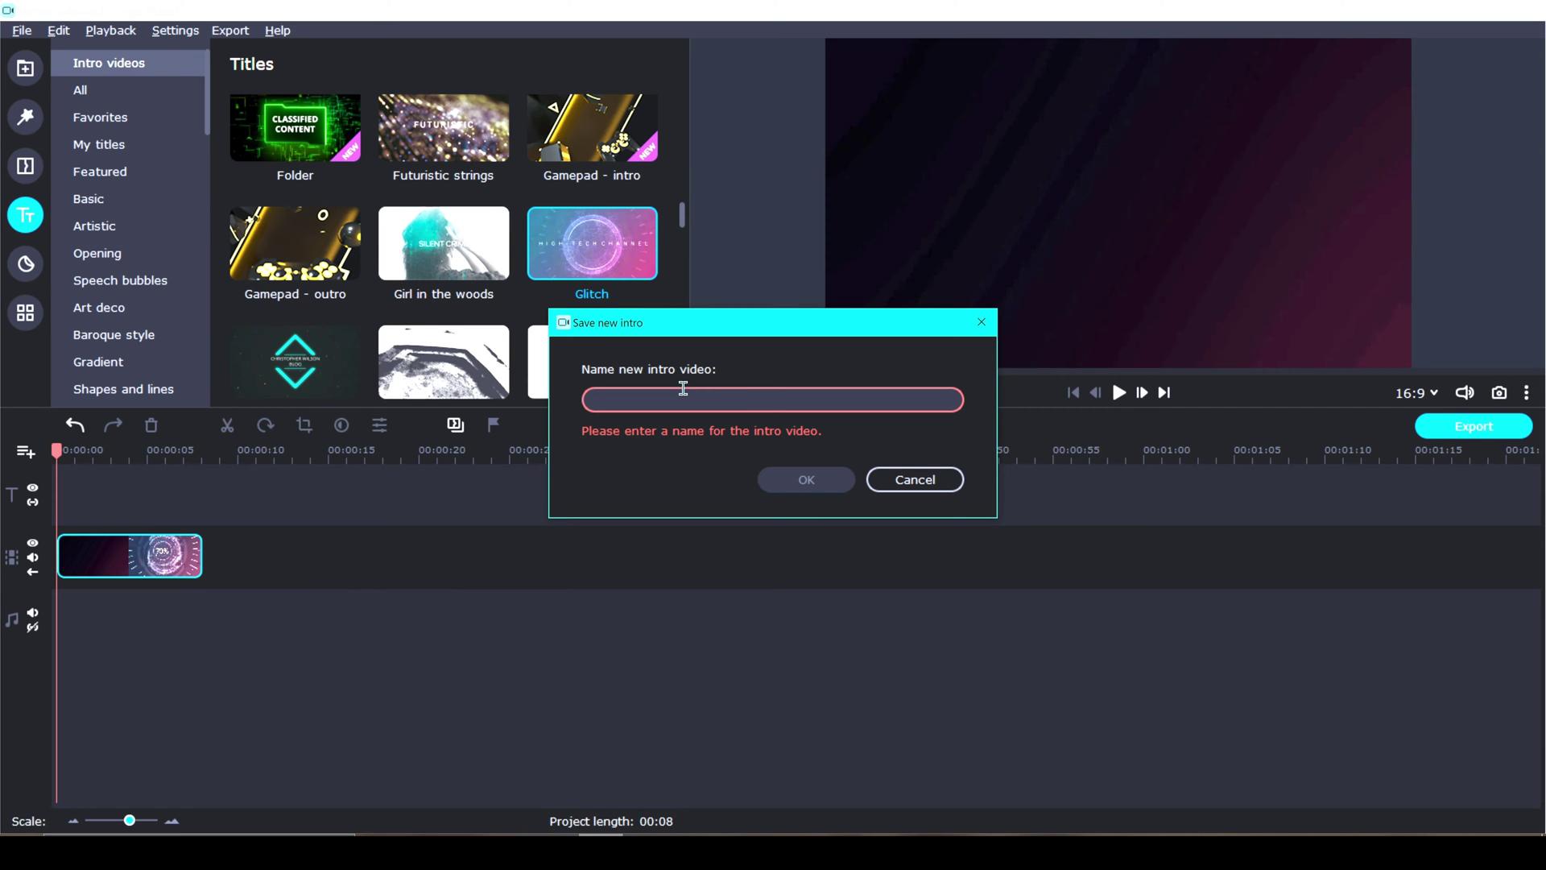
pyautogui.write('1 Fa')
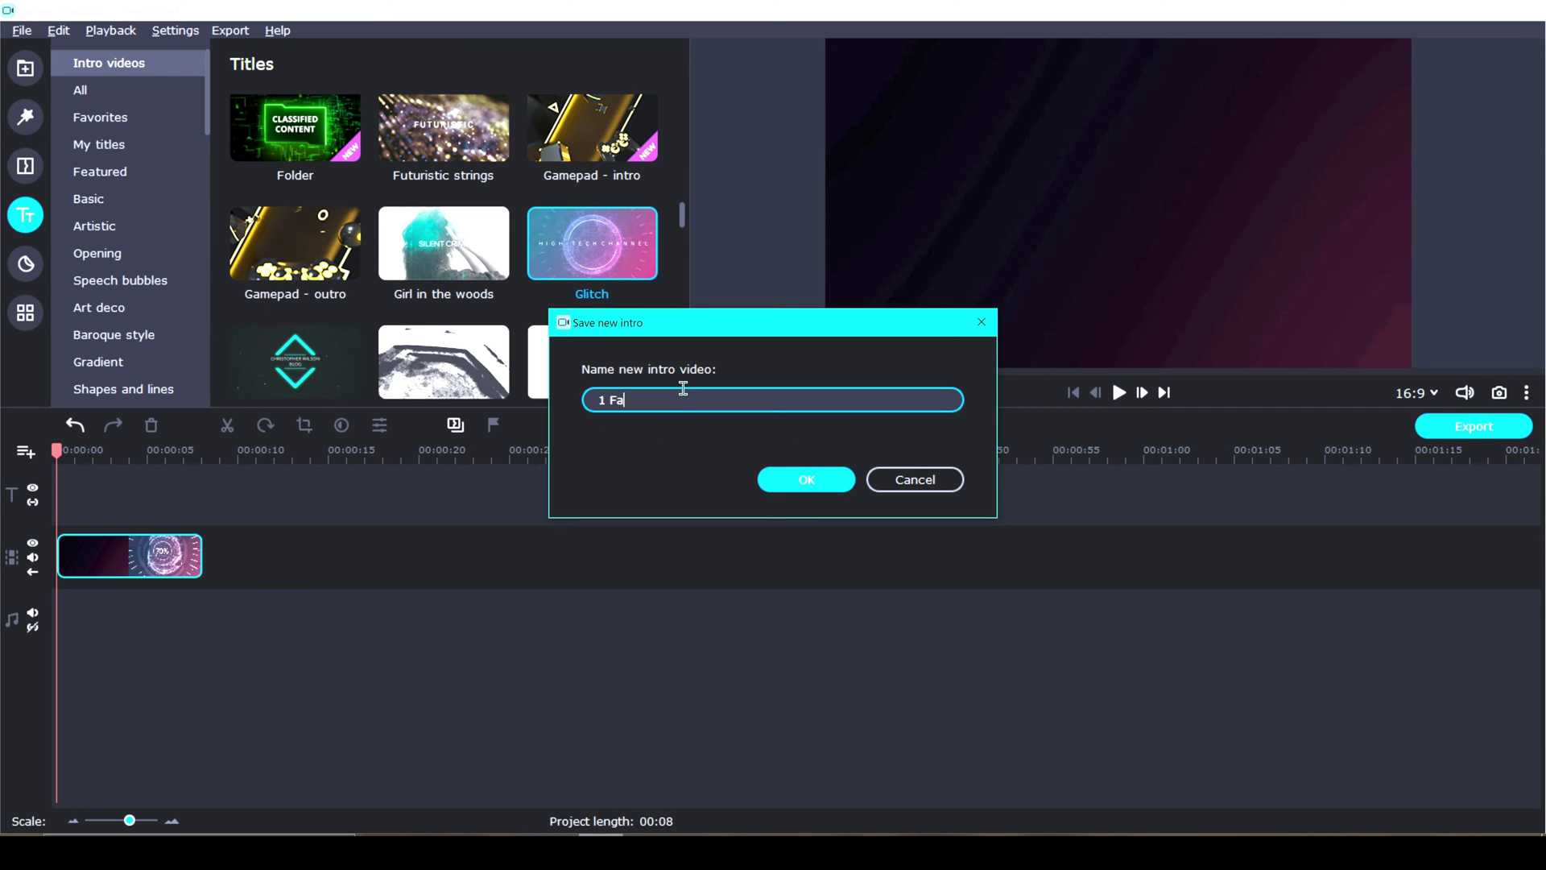
pyautogui.write("wn's new intro")
pyautogui.click(809, 477)
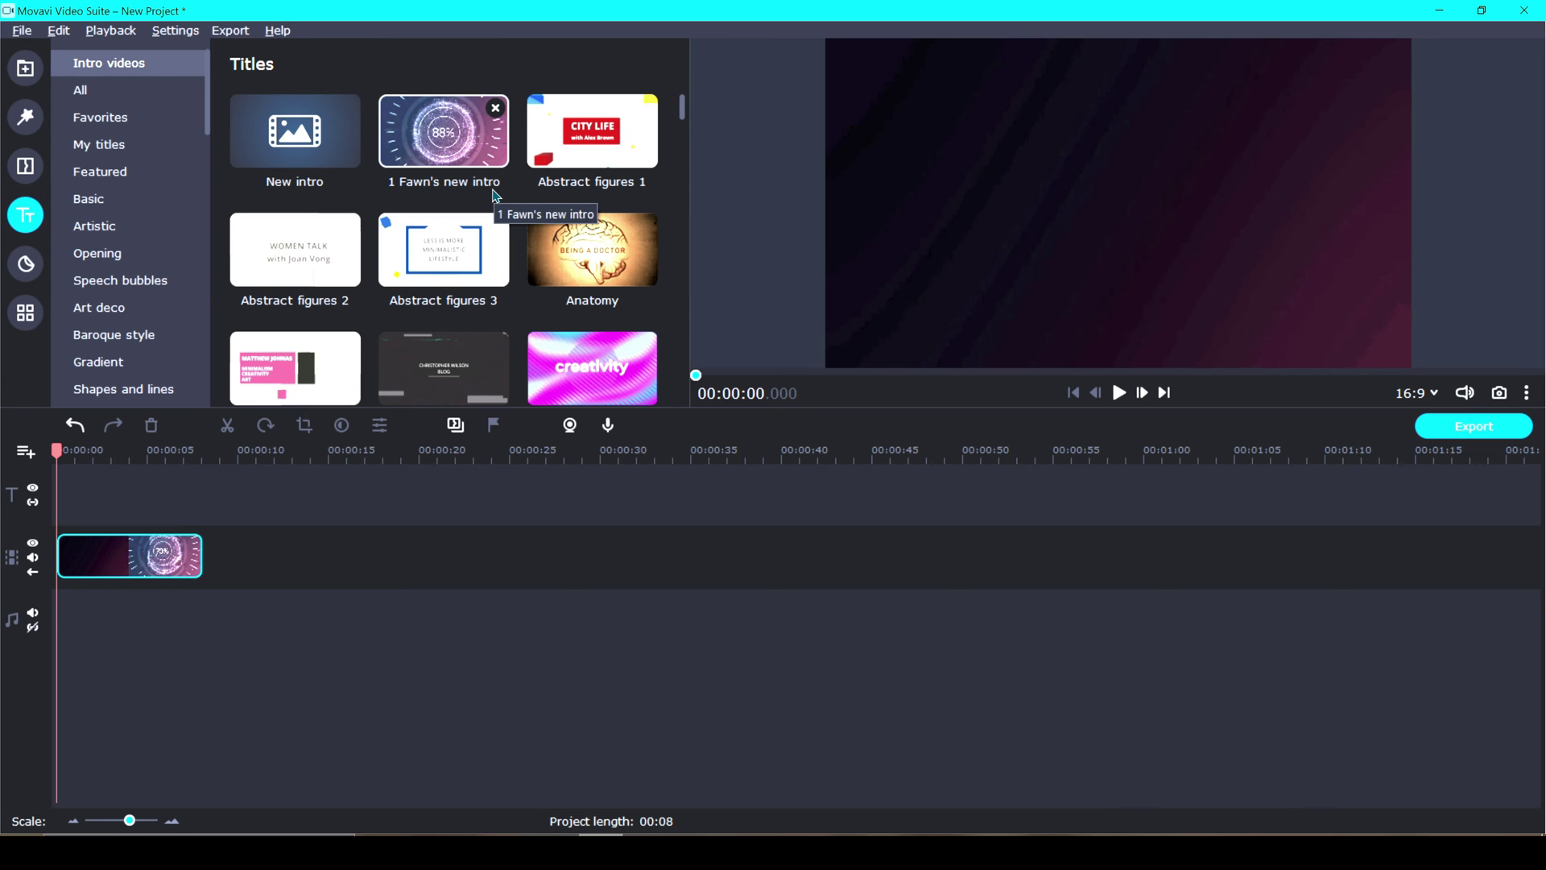
pyautogui.moveTo(88, 552)
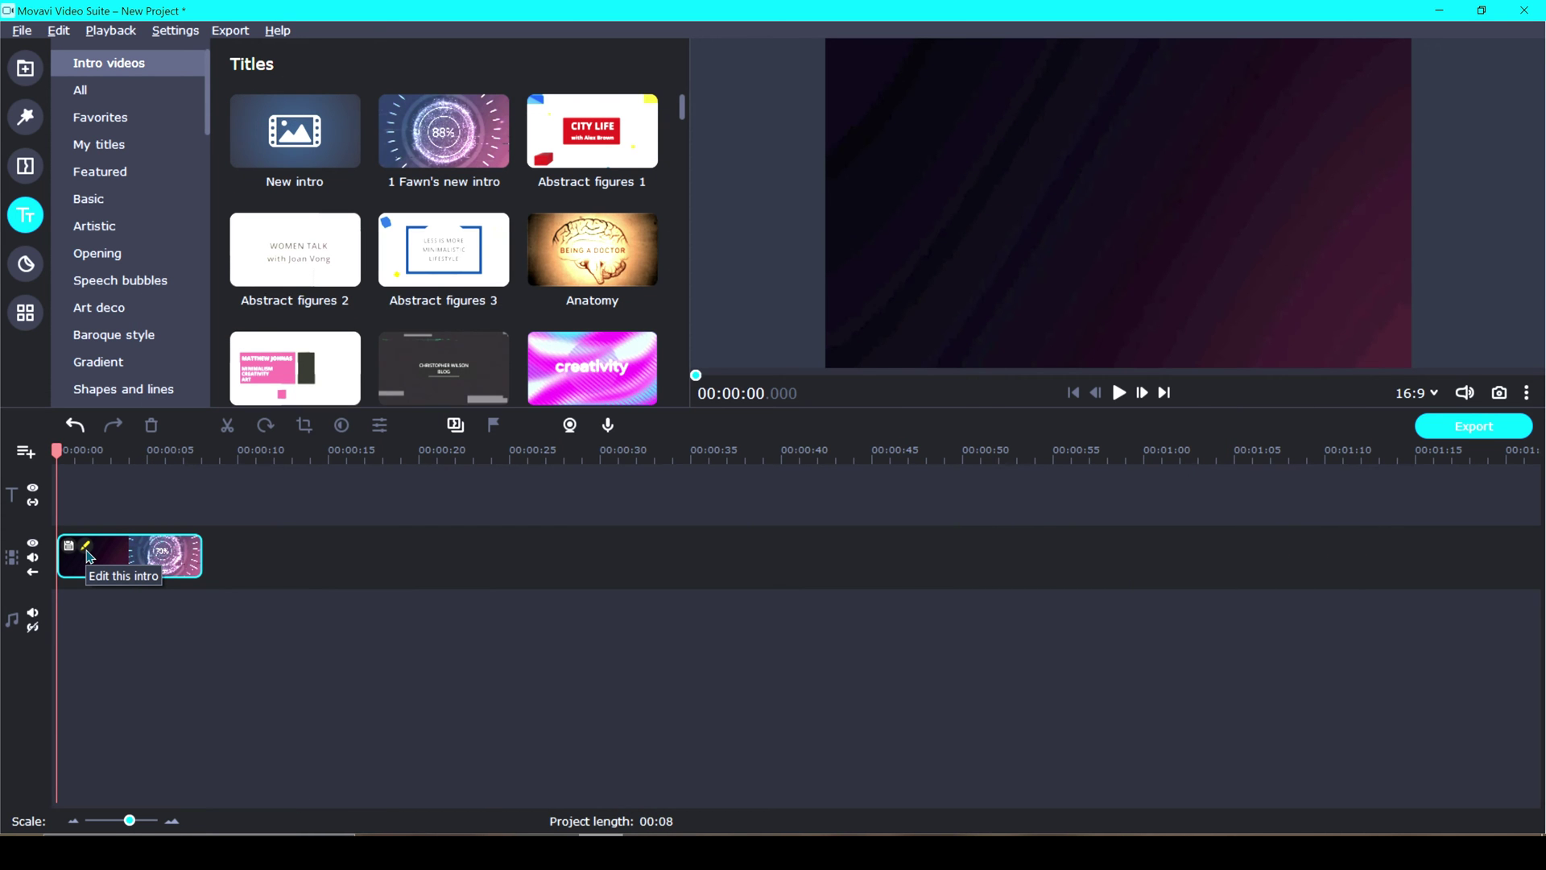
pyautogui.click(87, 549)
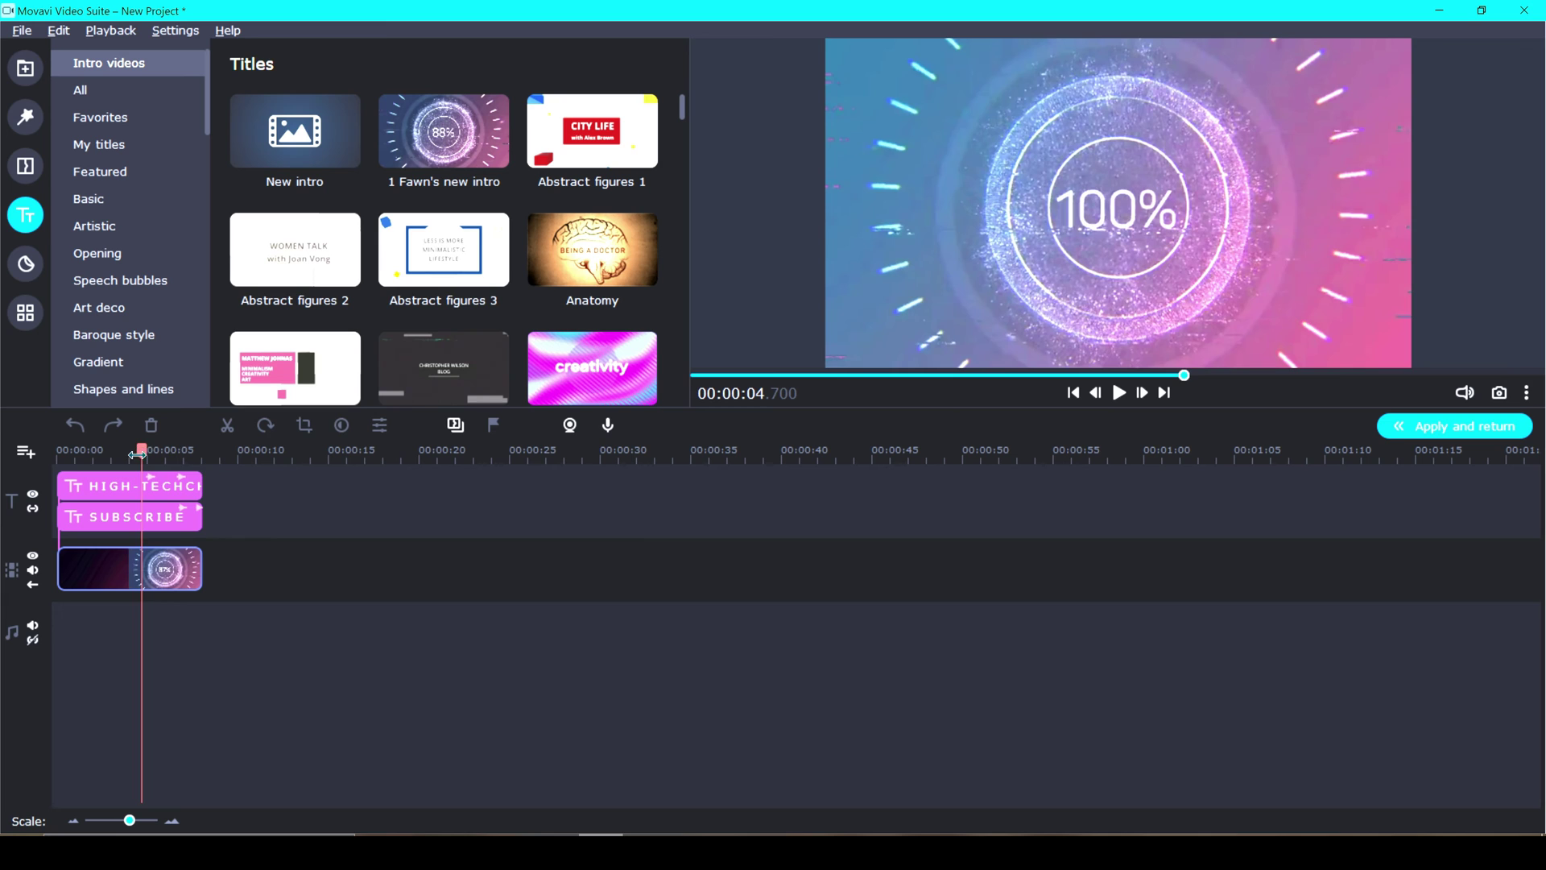
# Rewind the intro, apply and reopen it for editing, and stretch the timeline for detail
pyautogui.moveTo(140, 451); pyautogui.dragTo(38, 461)
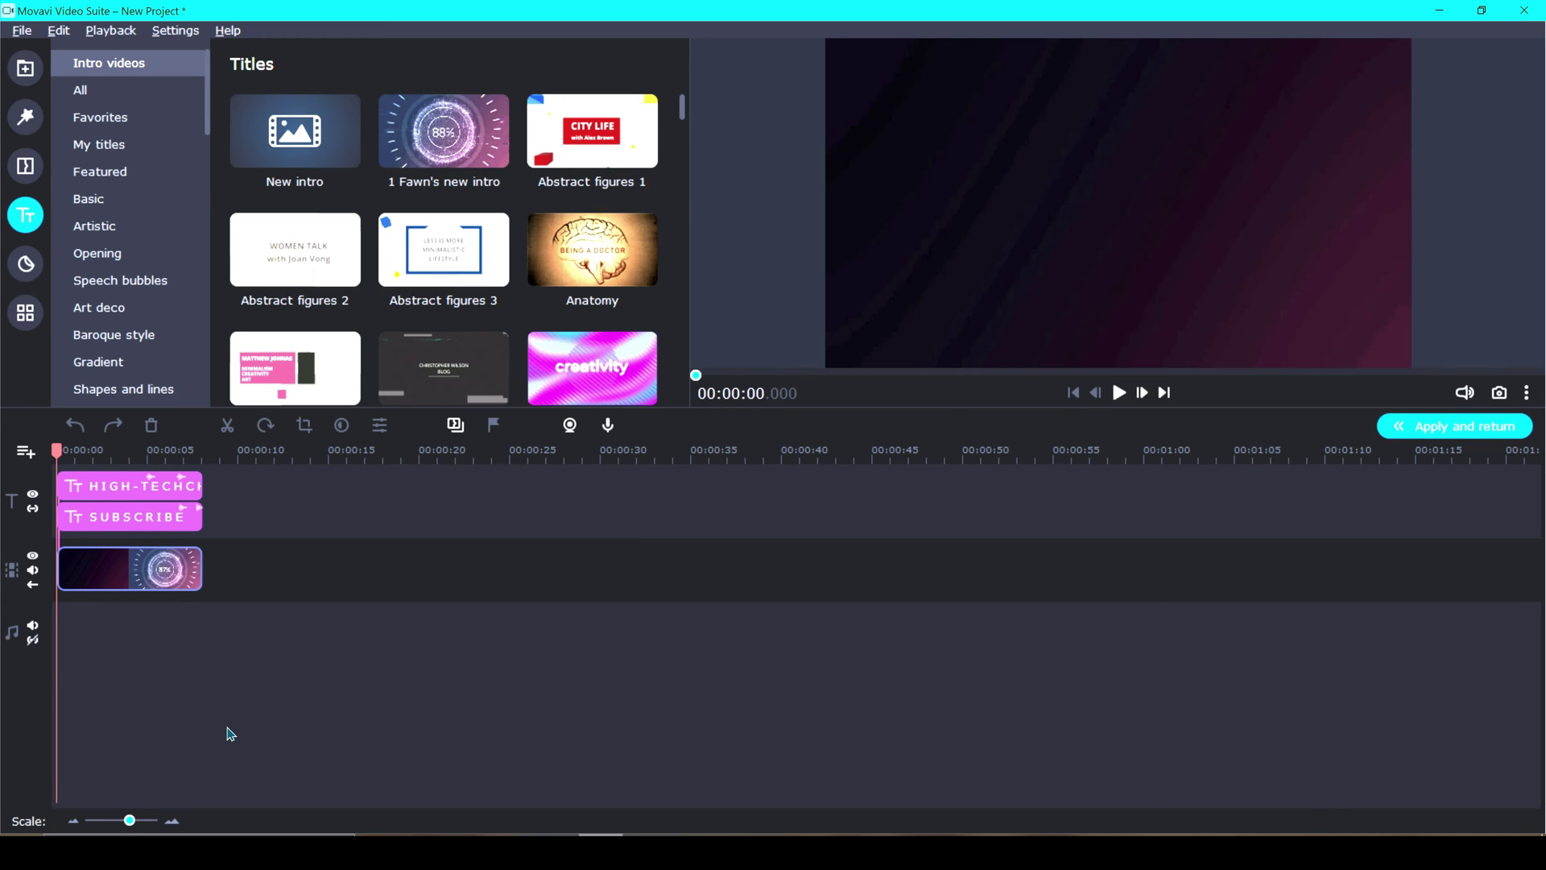
pyautogui.click(1423, 441)
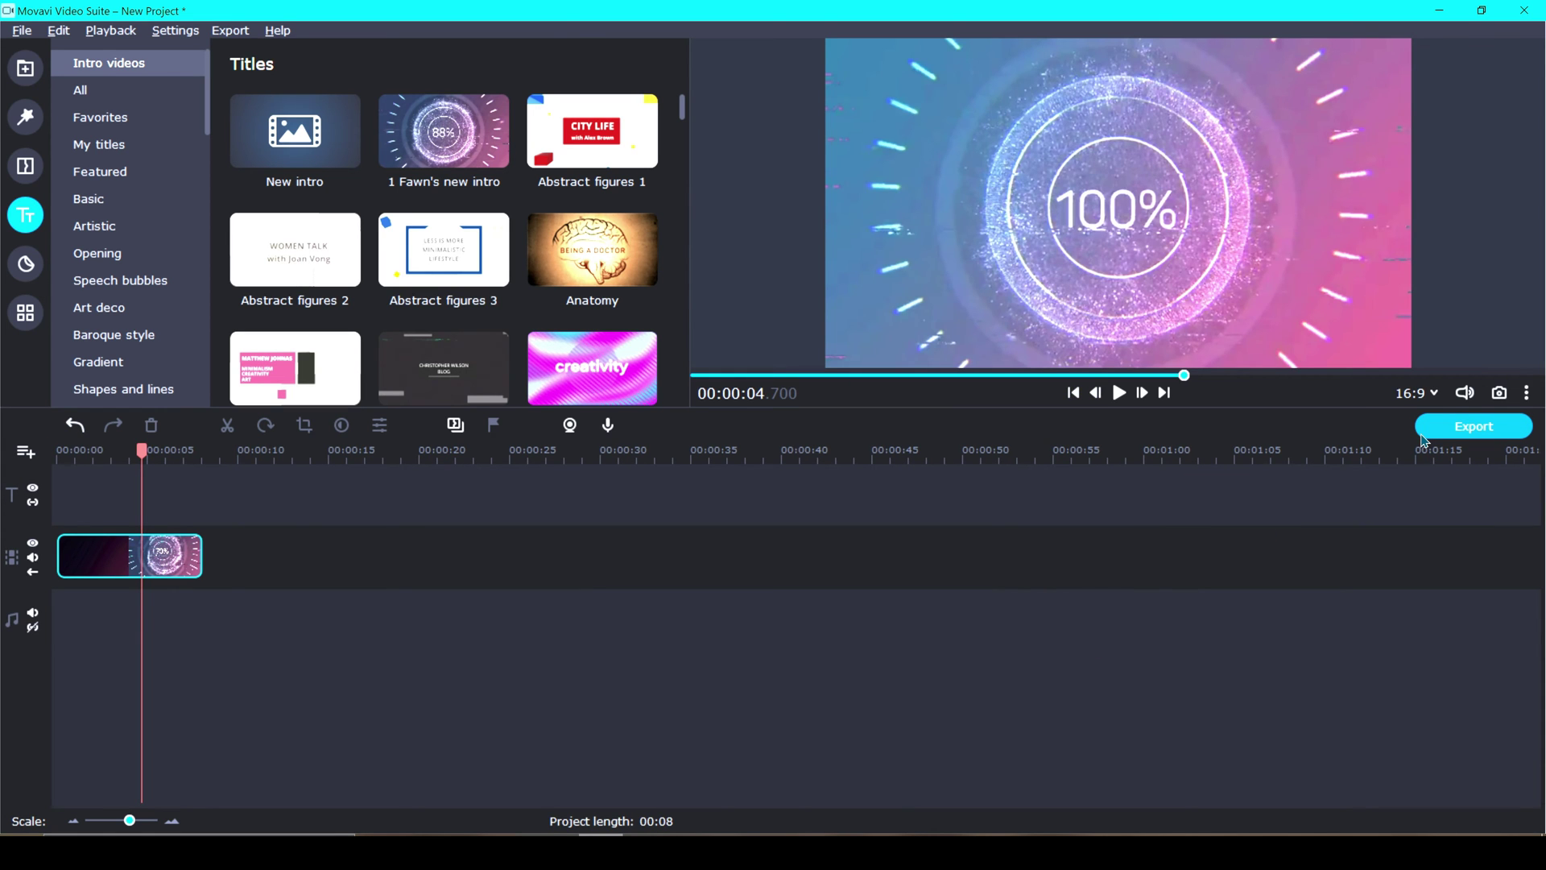
pyautogui.moveTo(152, 554)
pyautogui.click(86, 547)
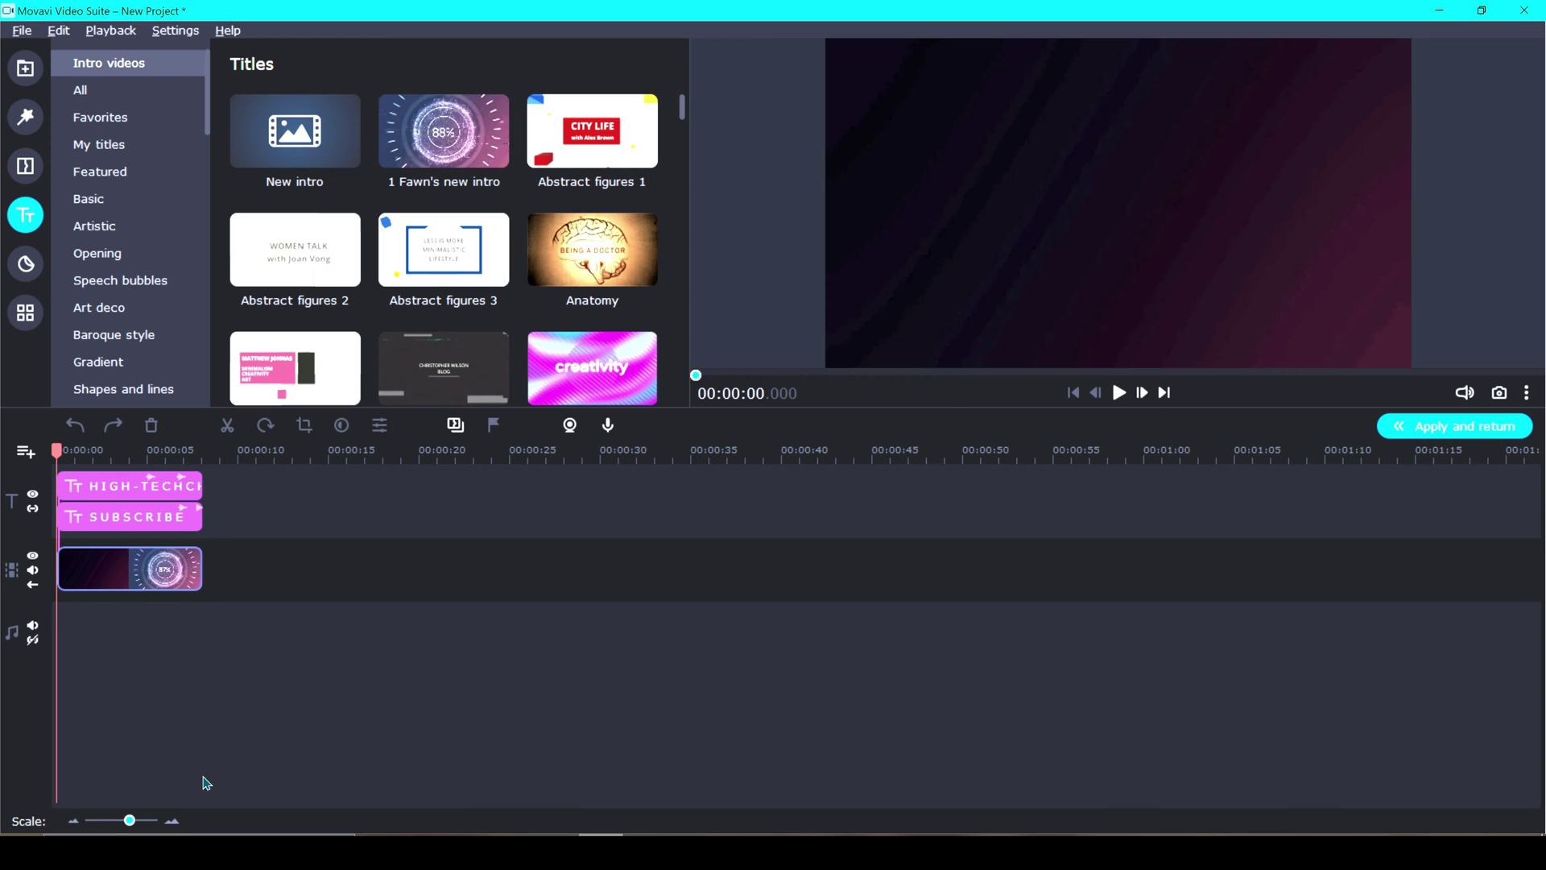
pyautogui.moveTo(129, 819); pyautogui.dragTo(143, 820)
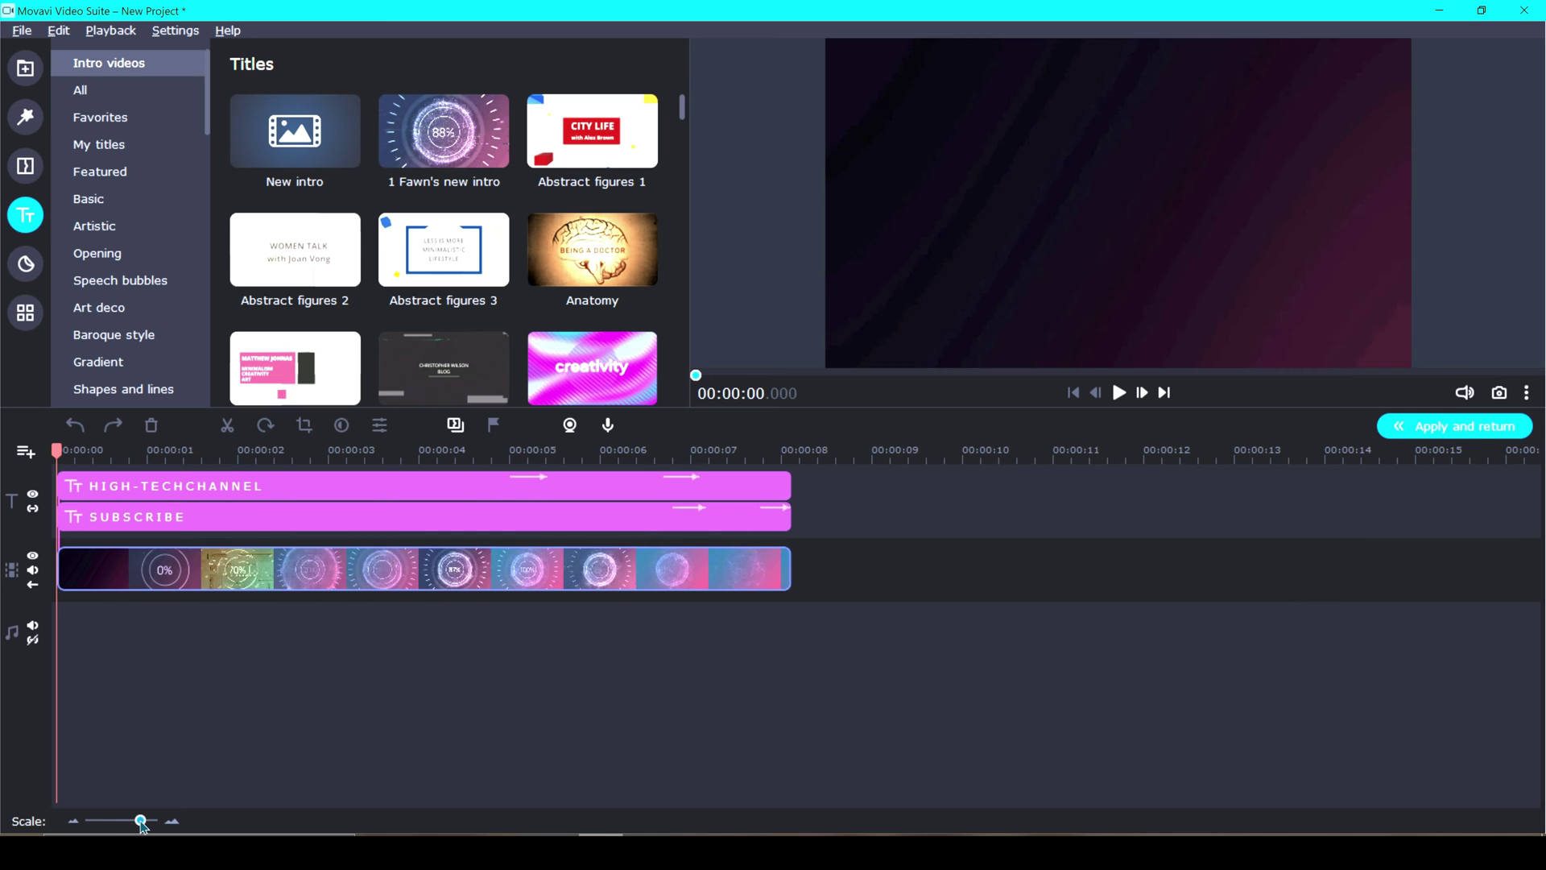
# Speed the intro's video clip up to about 133%, then undo the last change
pyautogui.click(263, 579)
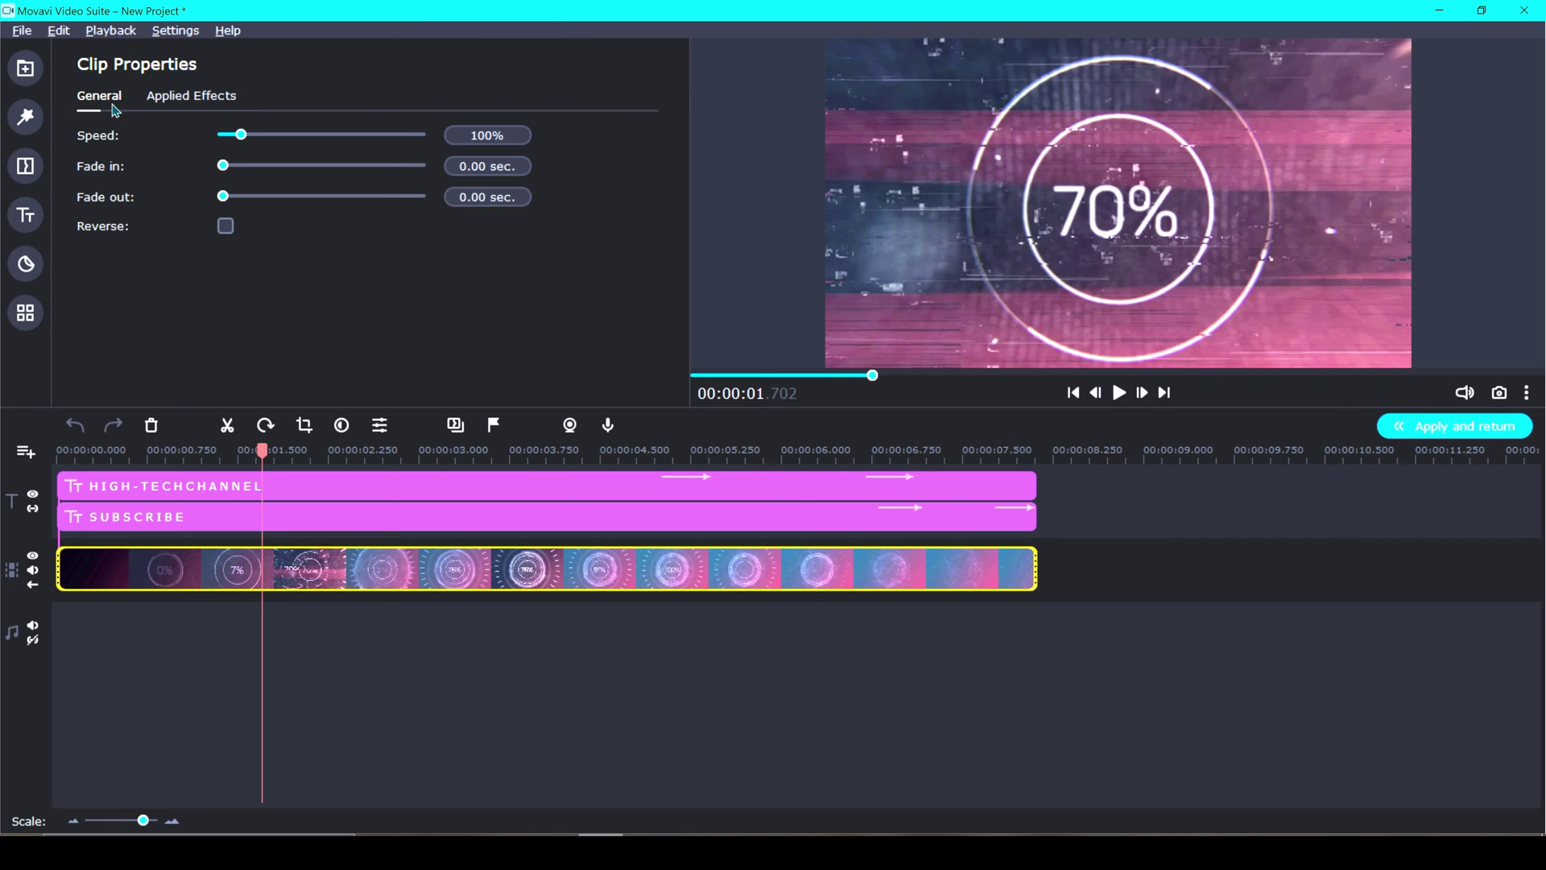
pyautogui.click(243, 137)
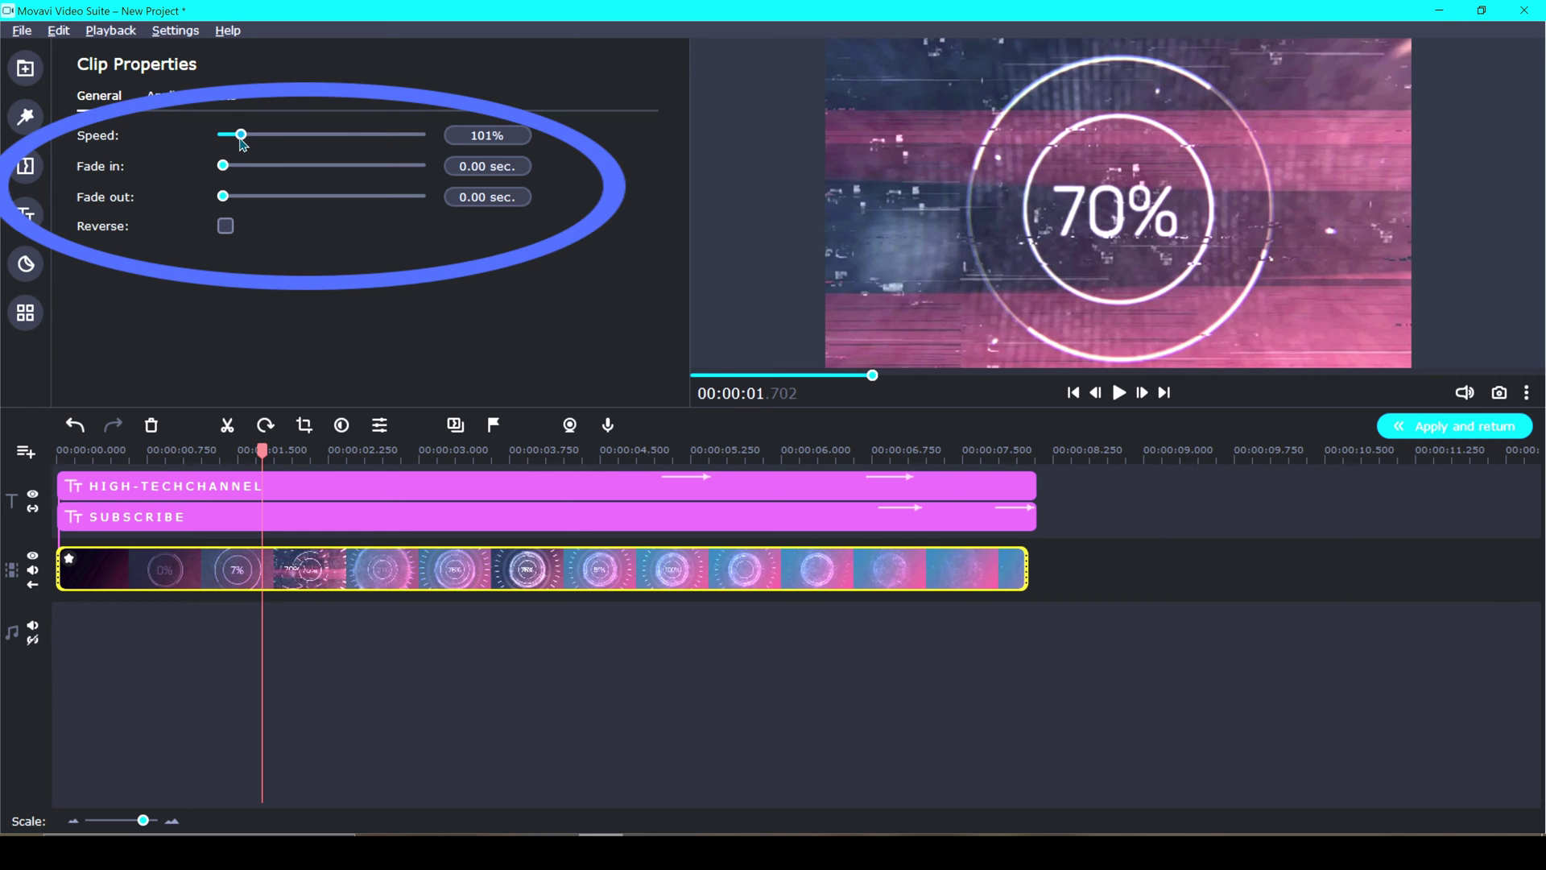
pyautogui.moveTo(244, 143); pyautogui.dragTo(234, 200)
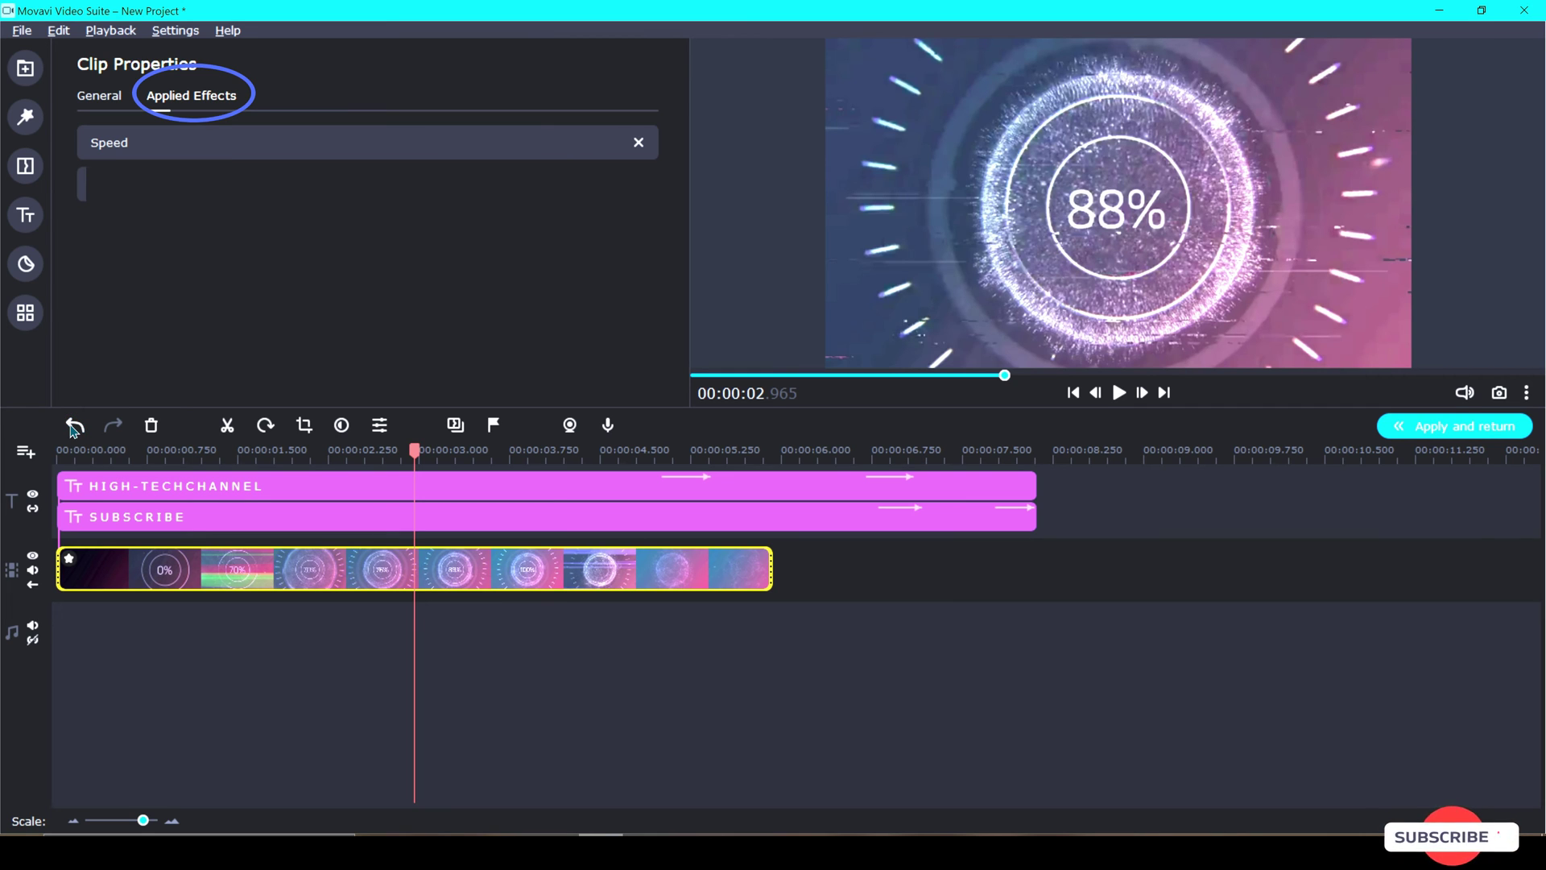
pyautogui.click(74, 427)
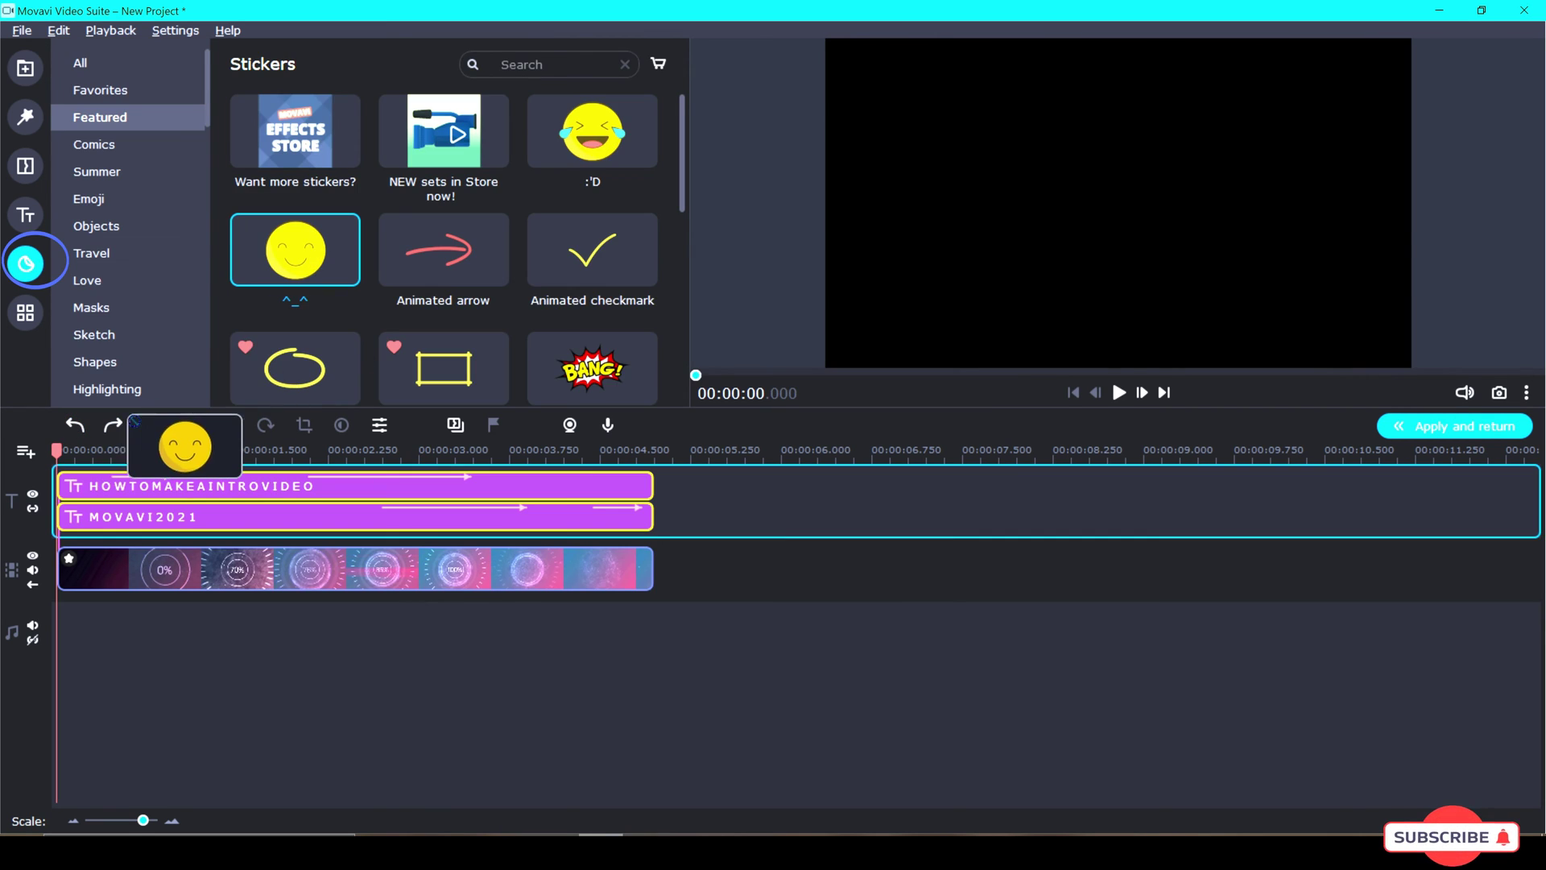
# Try a smiley sticker and a Crossfade transition, undoing both
pyautogui.moveTo(183, 442); pyautogui.dragTo(74, 511)
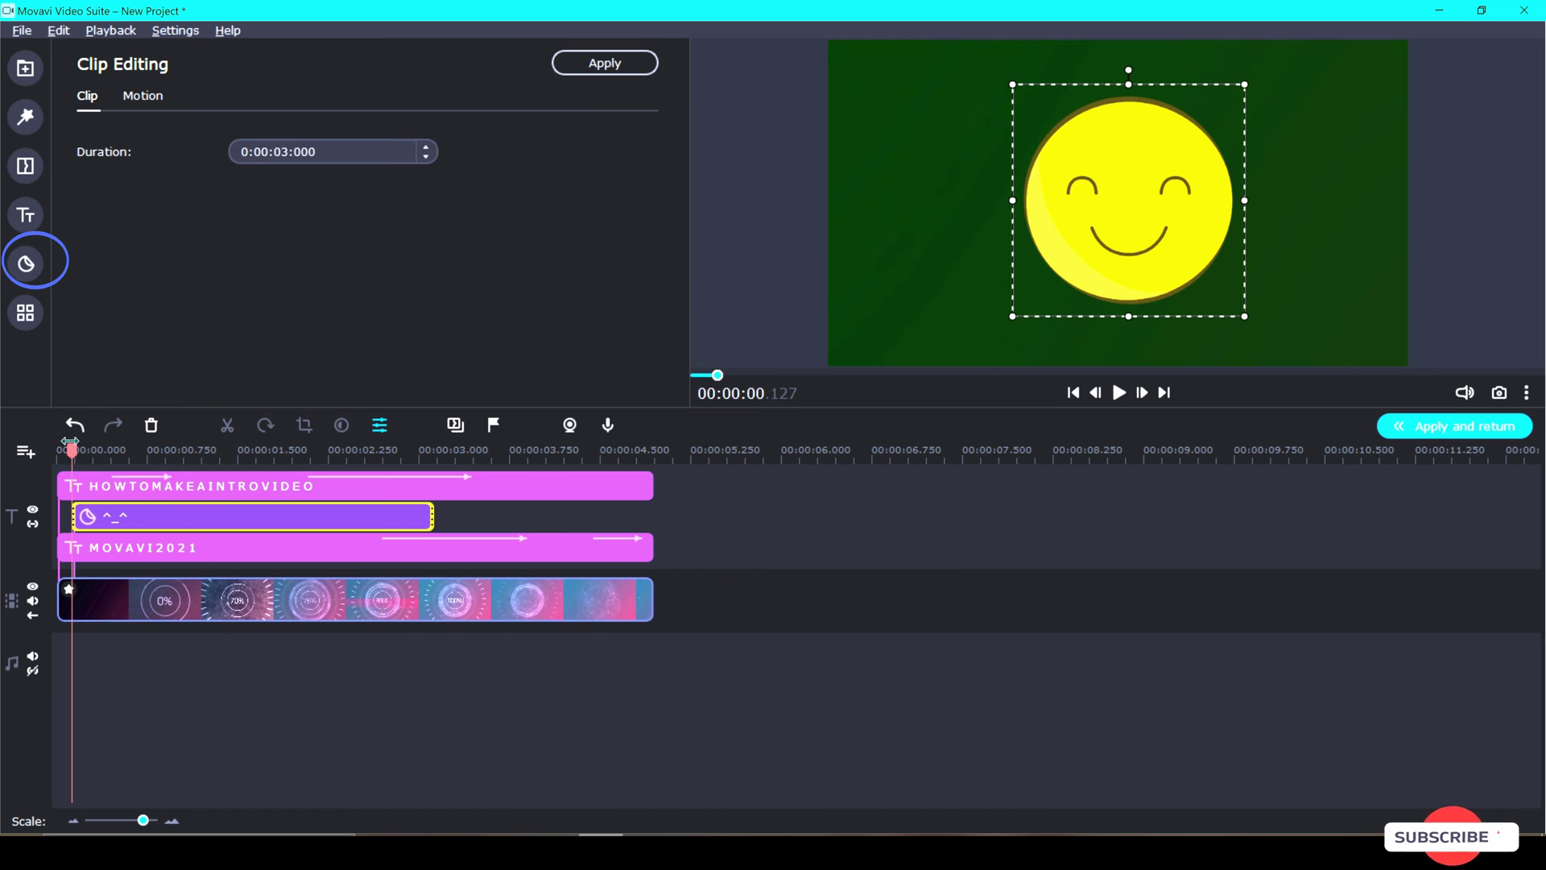
pyautogui.click(75, 425)
pyautogui.click(27, 168)
pyautogui.moveTo(295, 250); pyautogui.dragTo(636, 580)
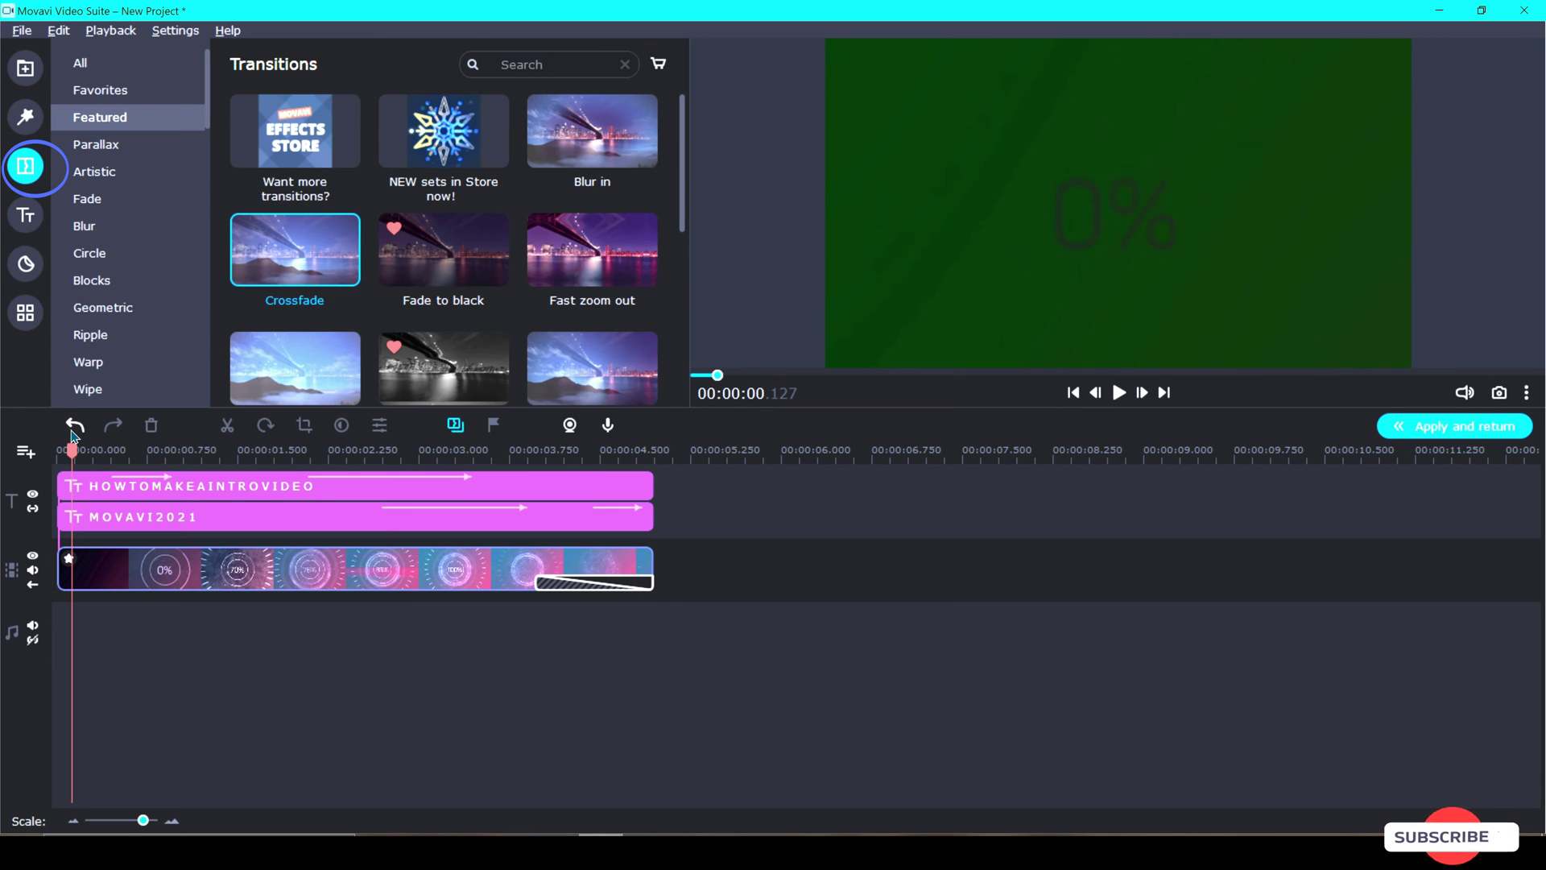
pyautogui.click(74, 427)
# Browse the filter, title, transition and built-in audio collections, adding a music track under the video
pyautogui.click(27, 125)
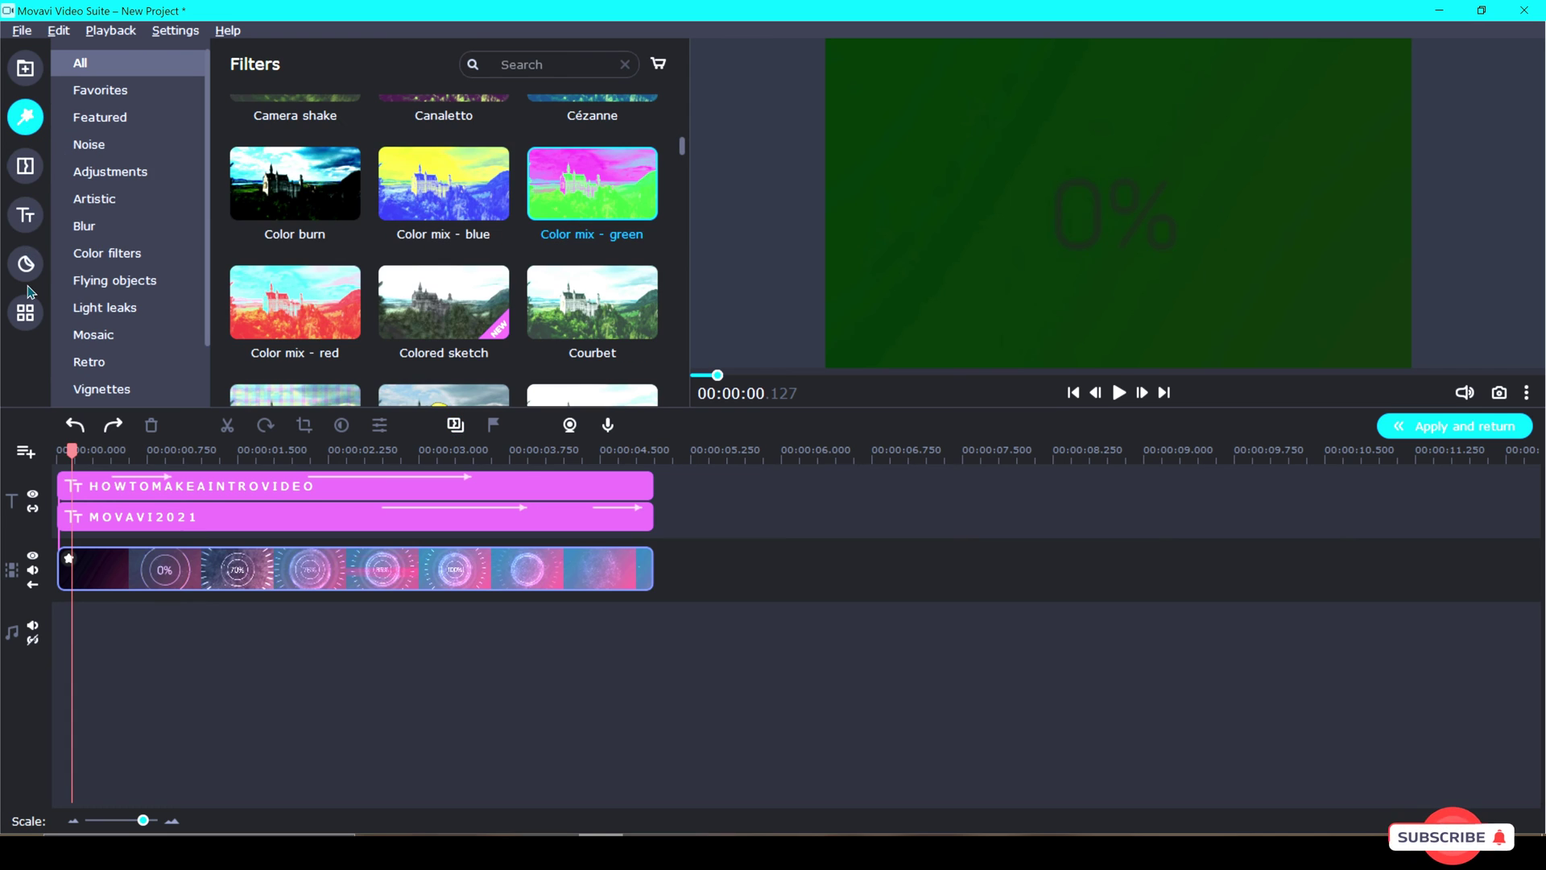
pyautogui.click(26, 215)
pyautogui.click(25, 165)
pyautogui.click(24, 77)
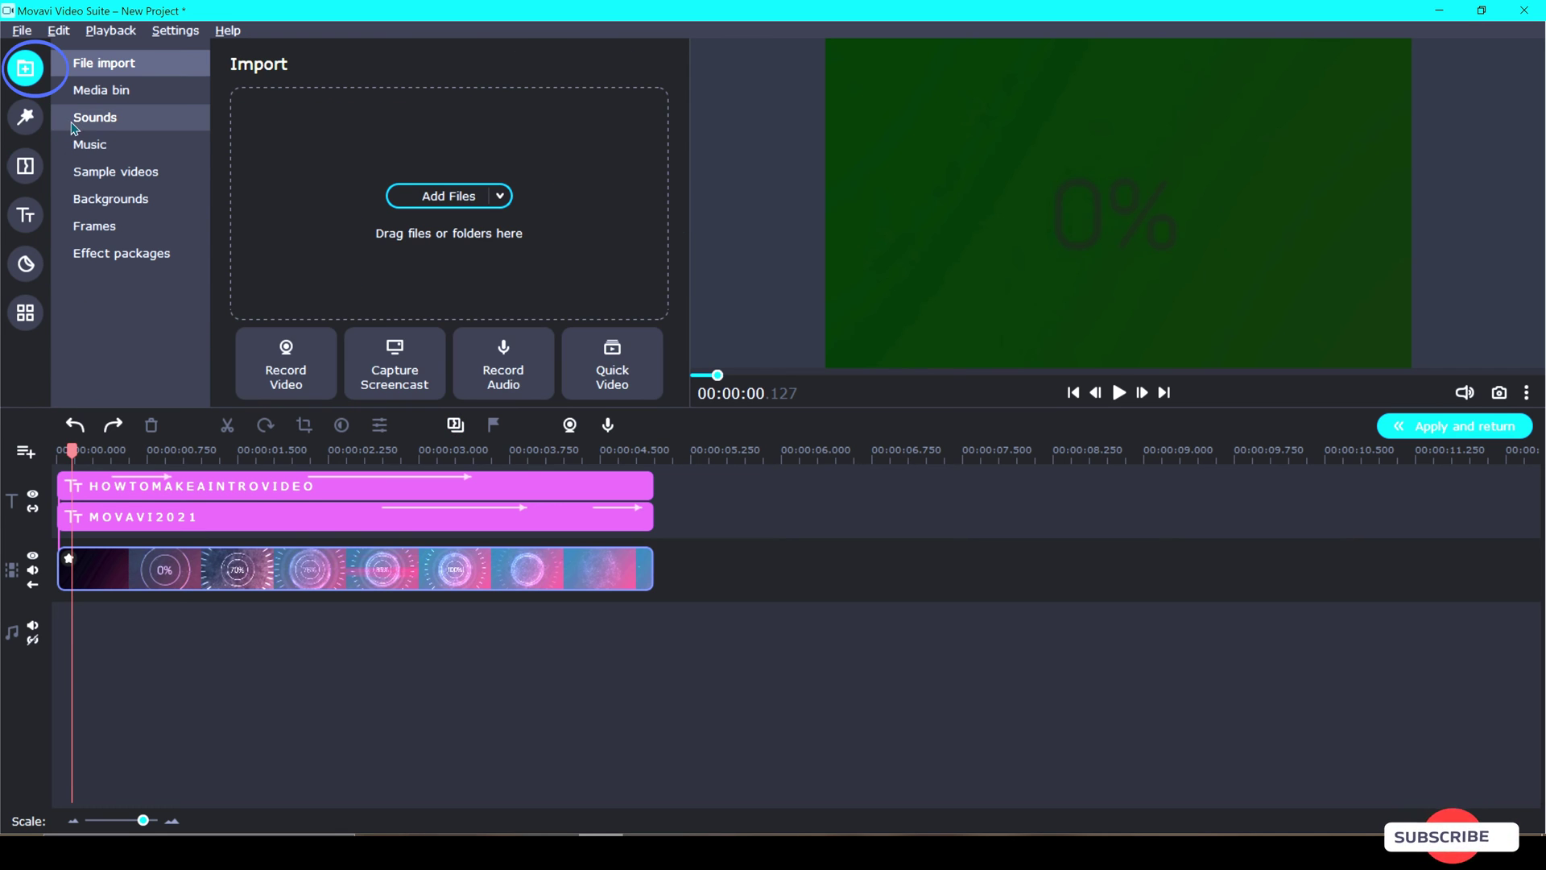
pyautogui.click(107, 119)
pyautogui.click(126, 150)
pyautogui.moveTo(295, 250); pyautogui.dragTo(105, 632)
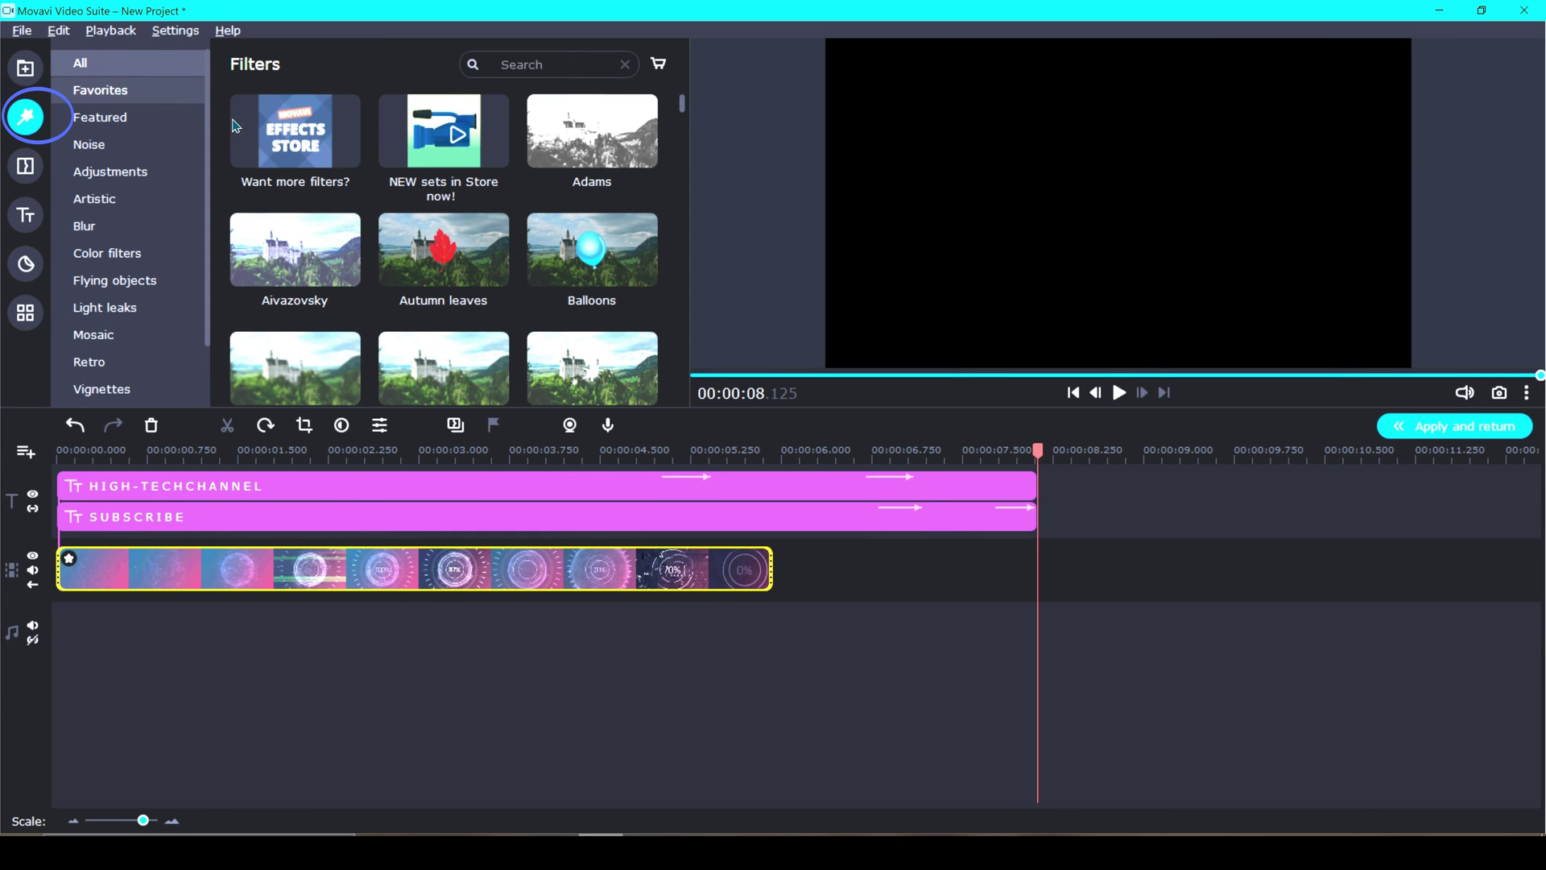
# Scroll the filter grid and preview the Broken lens and Color mix - green filters
pyautogui.scroll(-2, 290, 193)
pyautogui.scroll(-2, 290, 193)
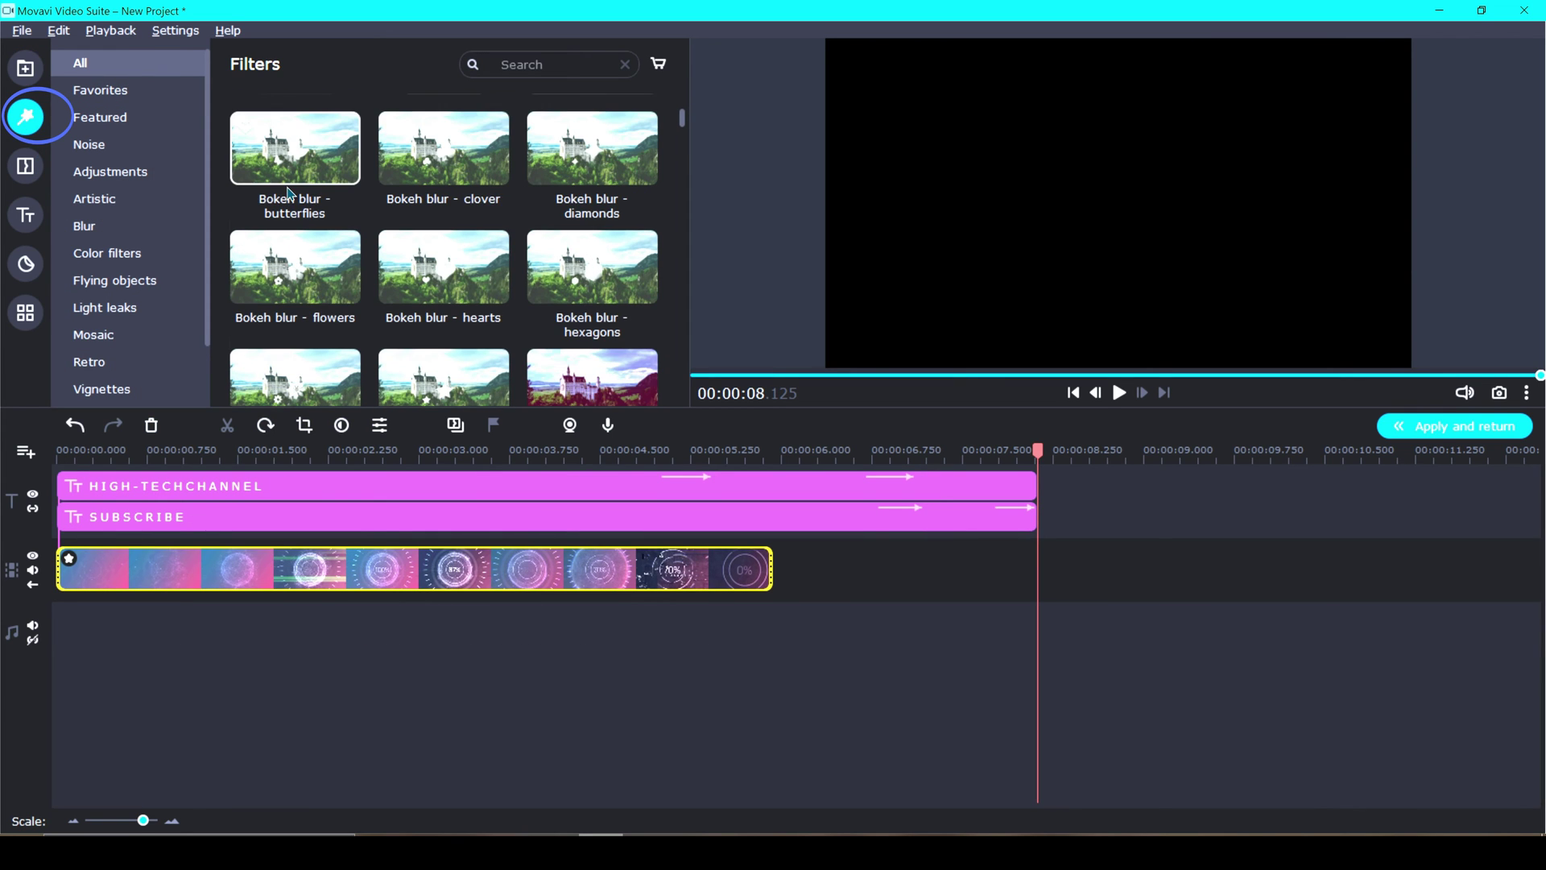
pyautogui.scroll(-2, 287, 189)
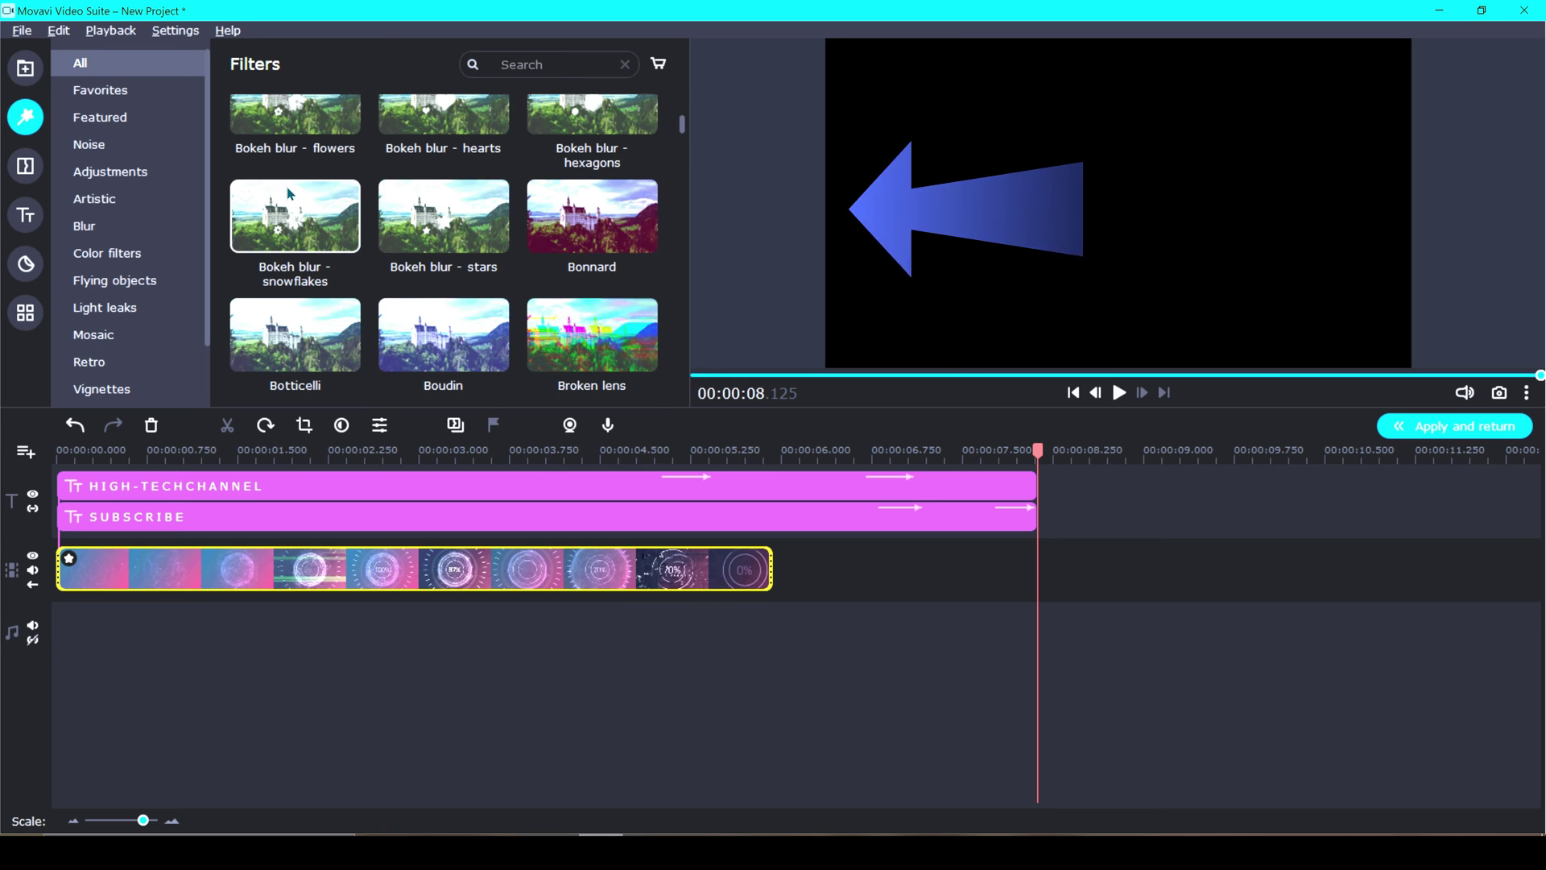
pyautogui.scroll(-2, 286, 190)
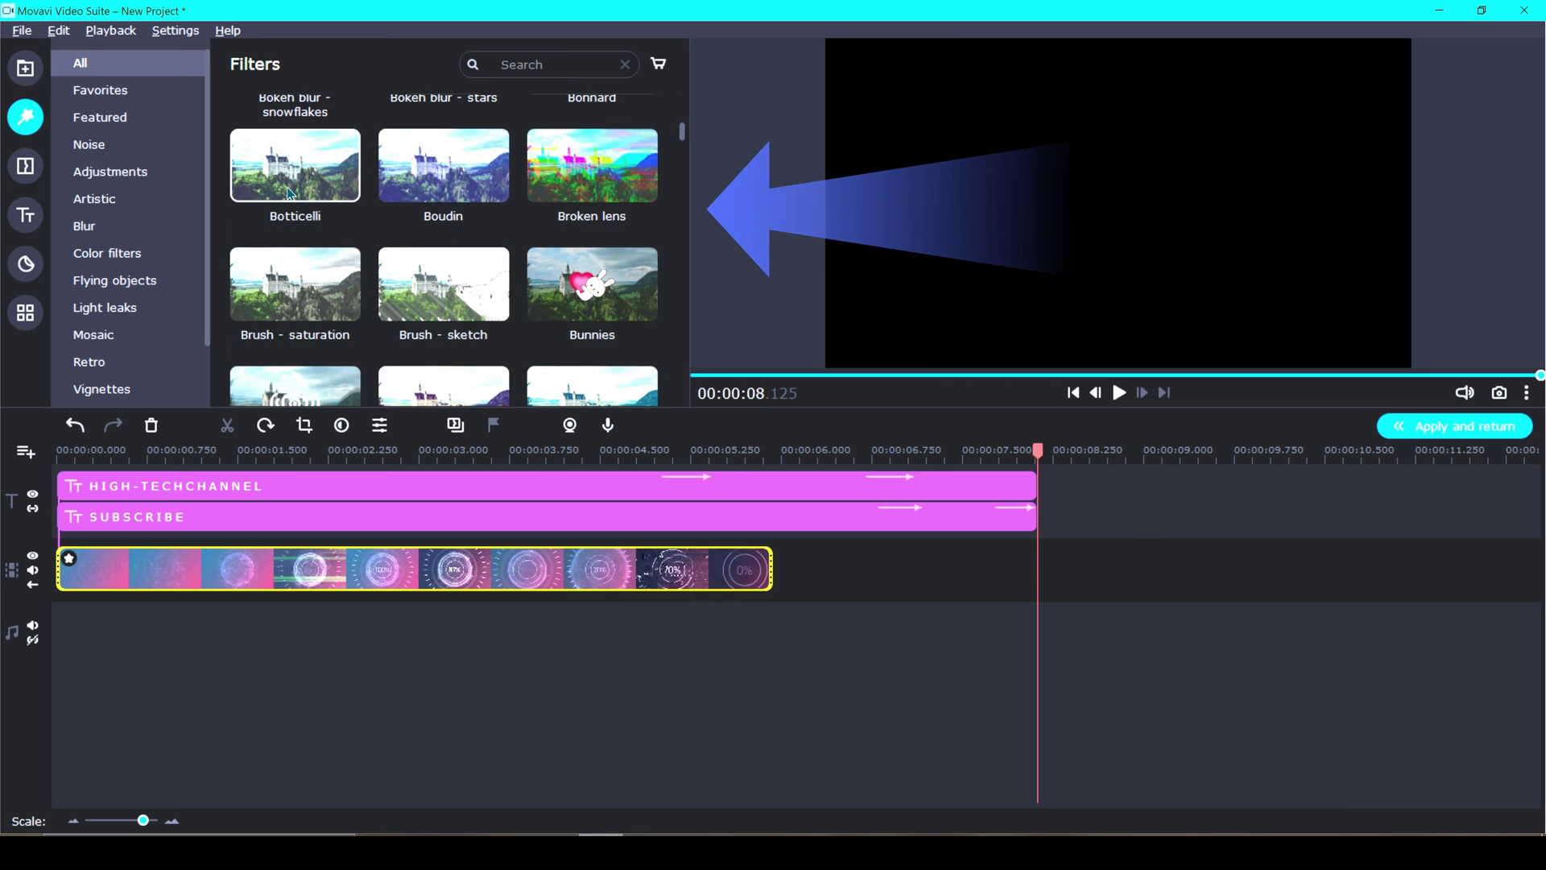
pyautogui.click(530, 175)
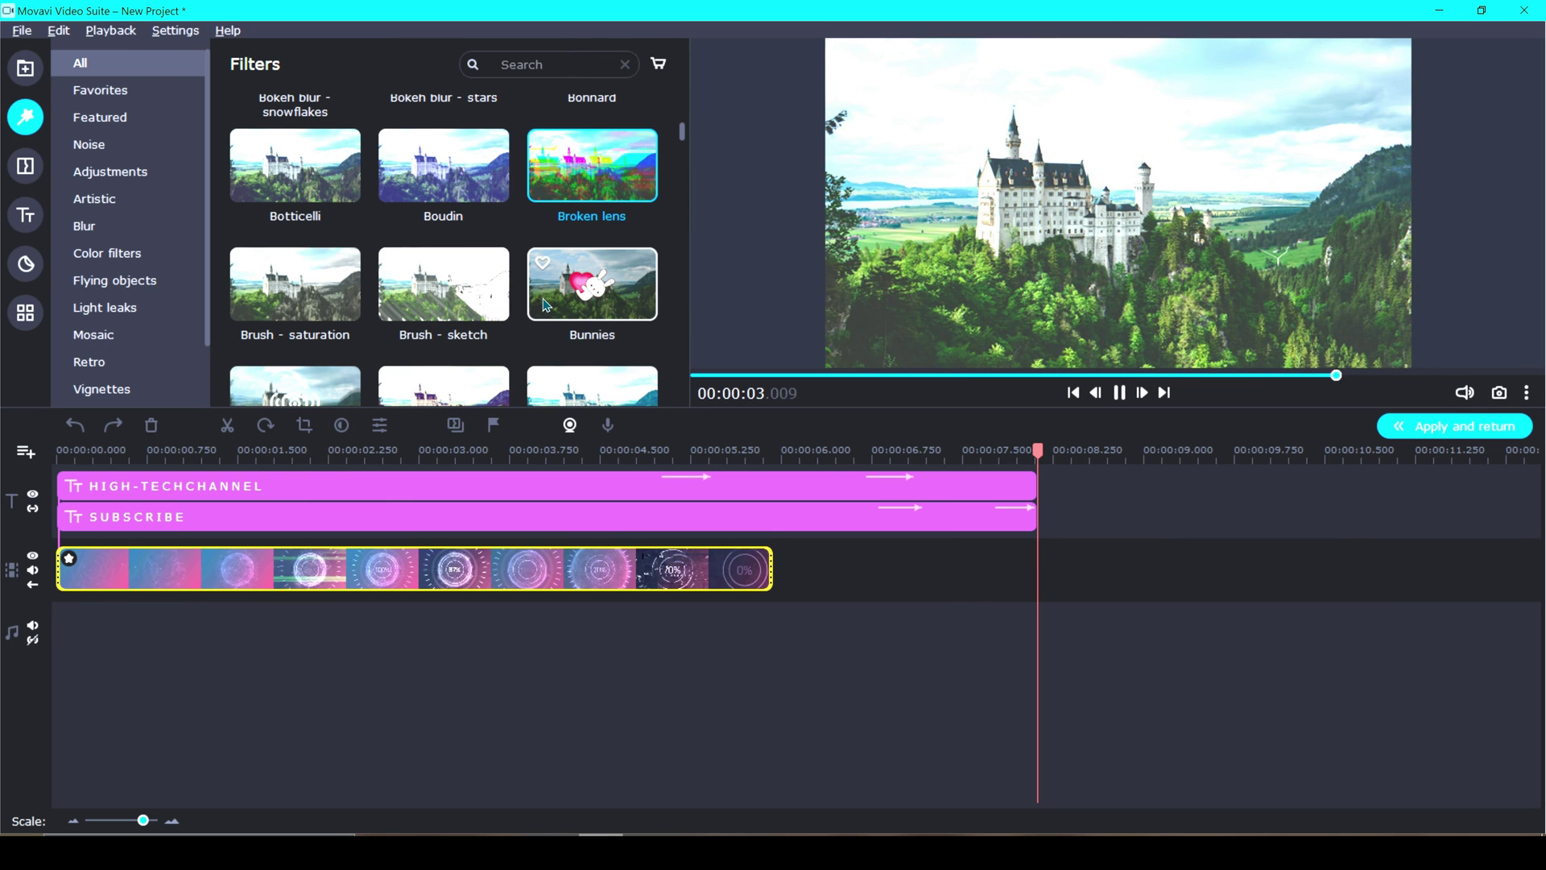
pyautogui.scroll(-5, 546, 304)
pyautogui.click(556, 193)
# Apply Color mix - green to the background clip and play the project to check it
pyautogui.moveTo(554, 211); pyautogui.dragTo(91, 578)
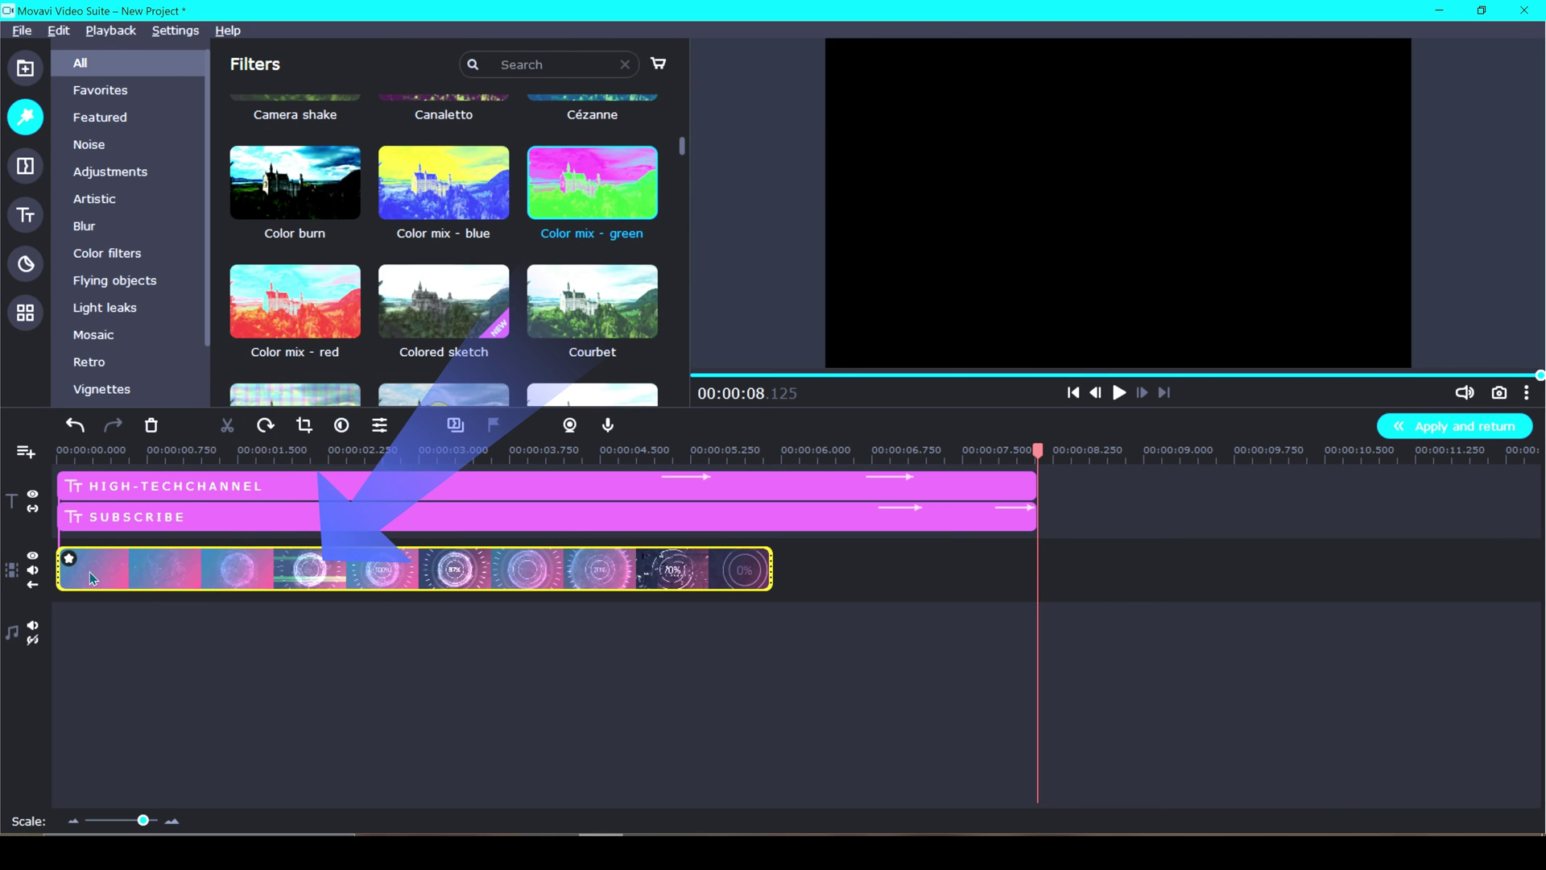
pyautogui.click(1121, 396)
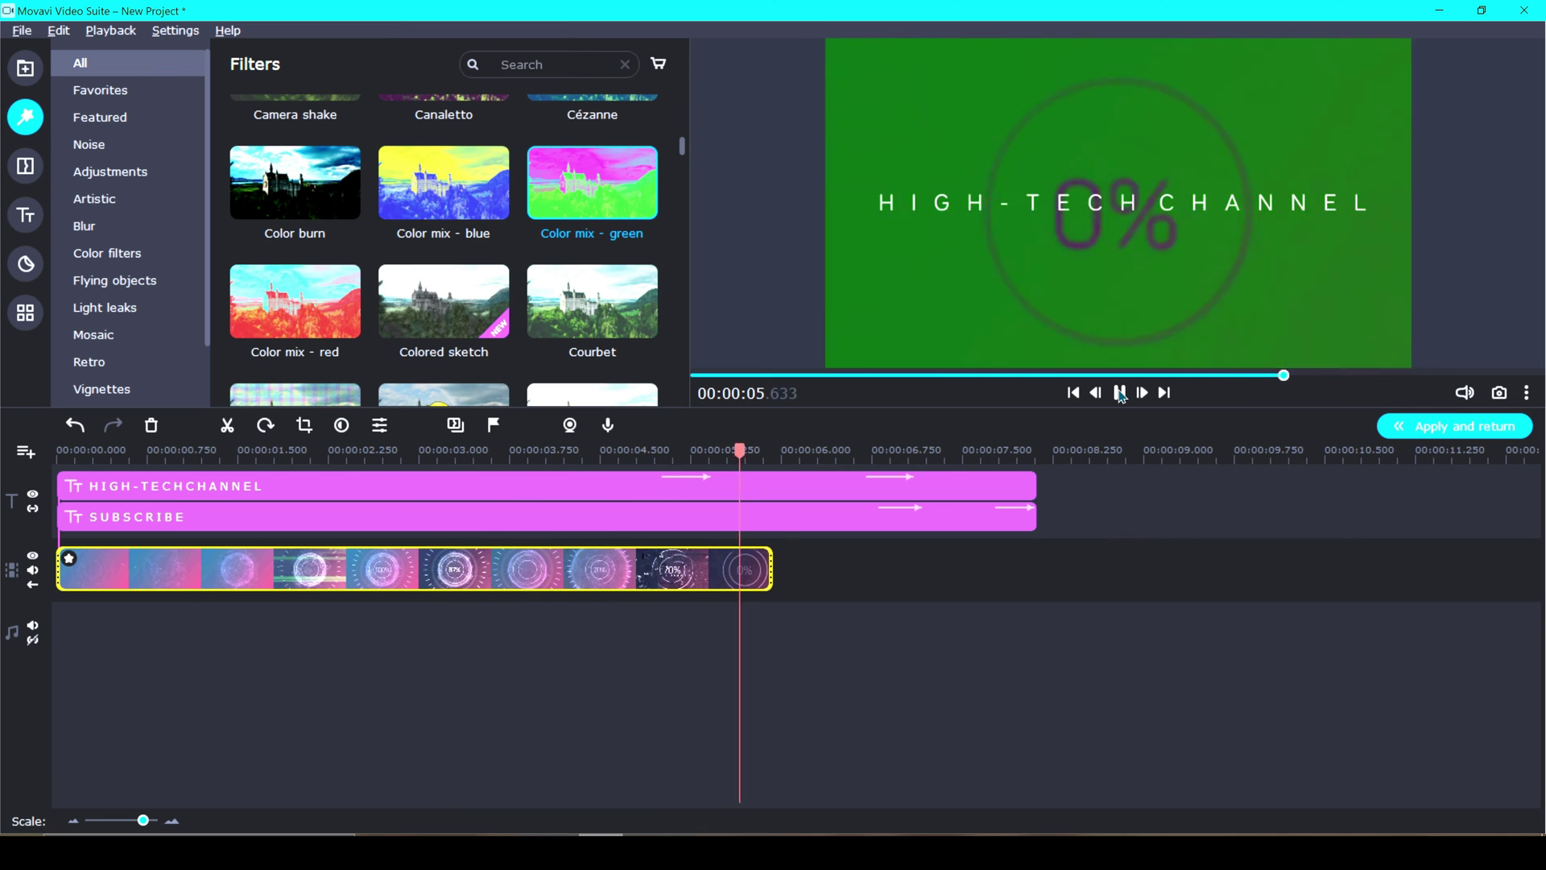
pyautogui.click(1120, 393)
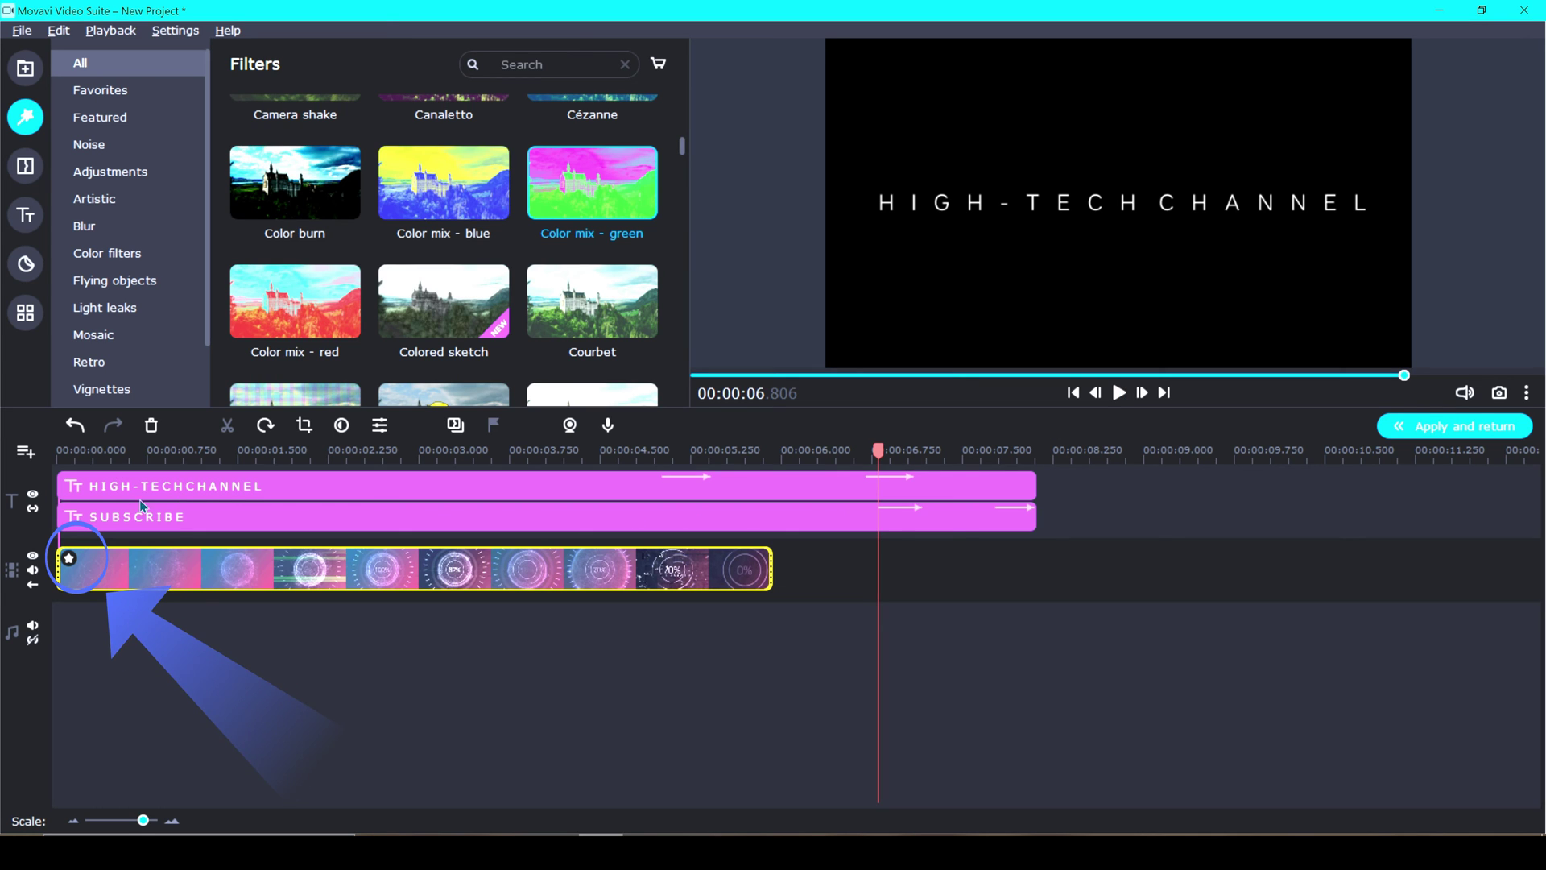
# Weaken the Color mix - green filter, remove the Reverse effect, and trim both ends of the background clip
pyautogui.moveTo(79, 568)
pyautogui.click(70, 560)
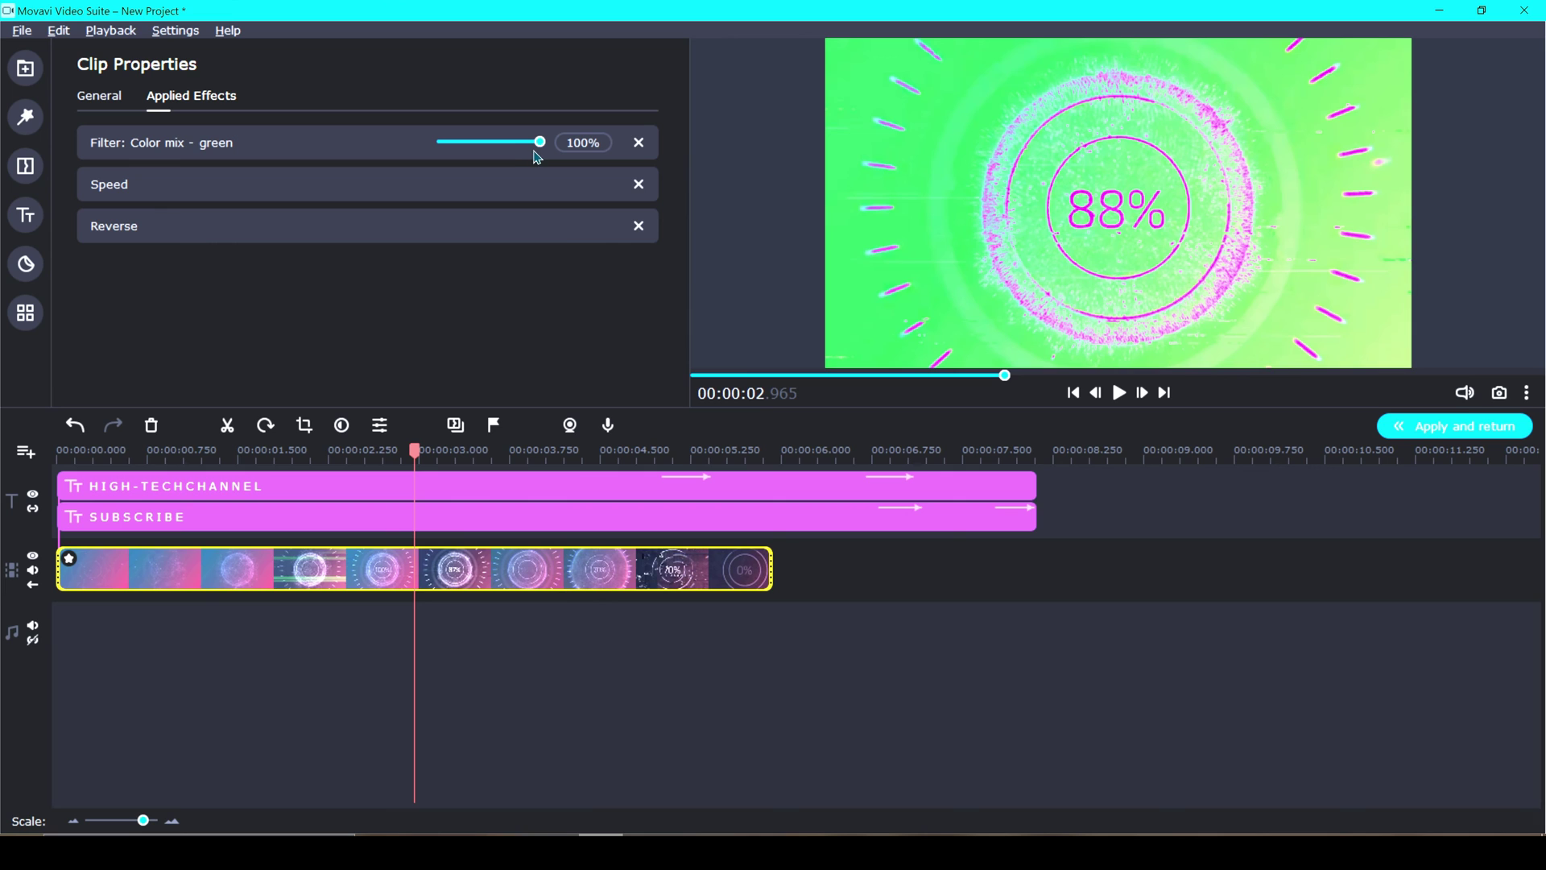
pyautogui.moveTo(540, 143); pyautogui.dragTo(525, 144)
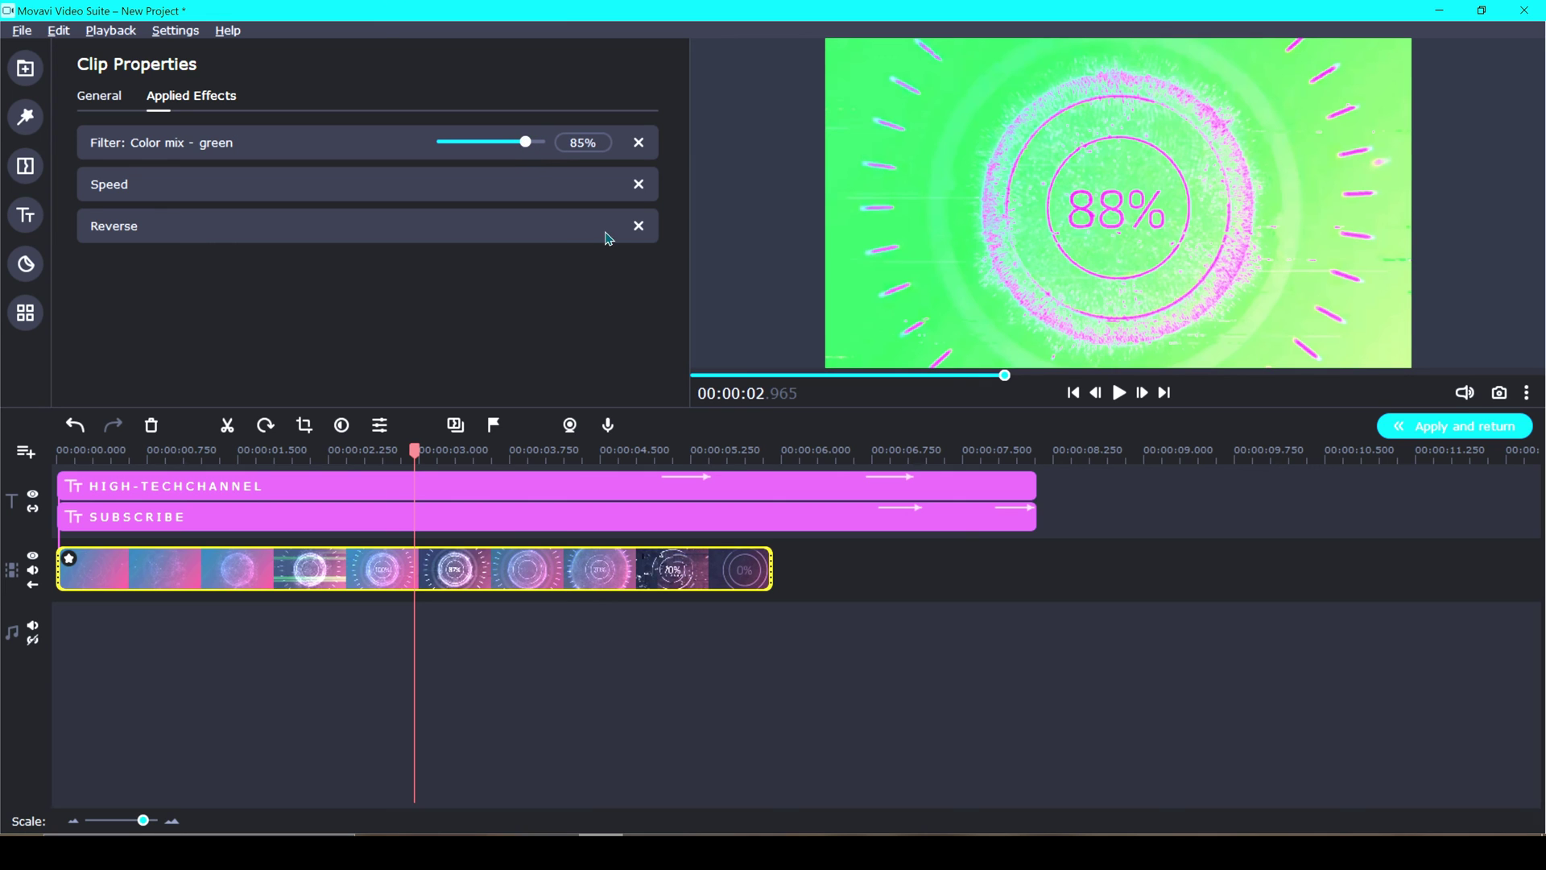
pyautogui.click(638, 227)
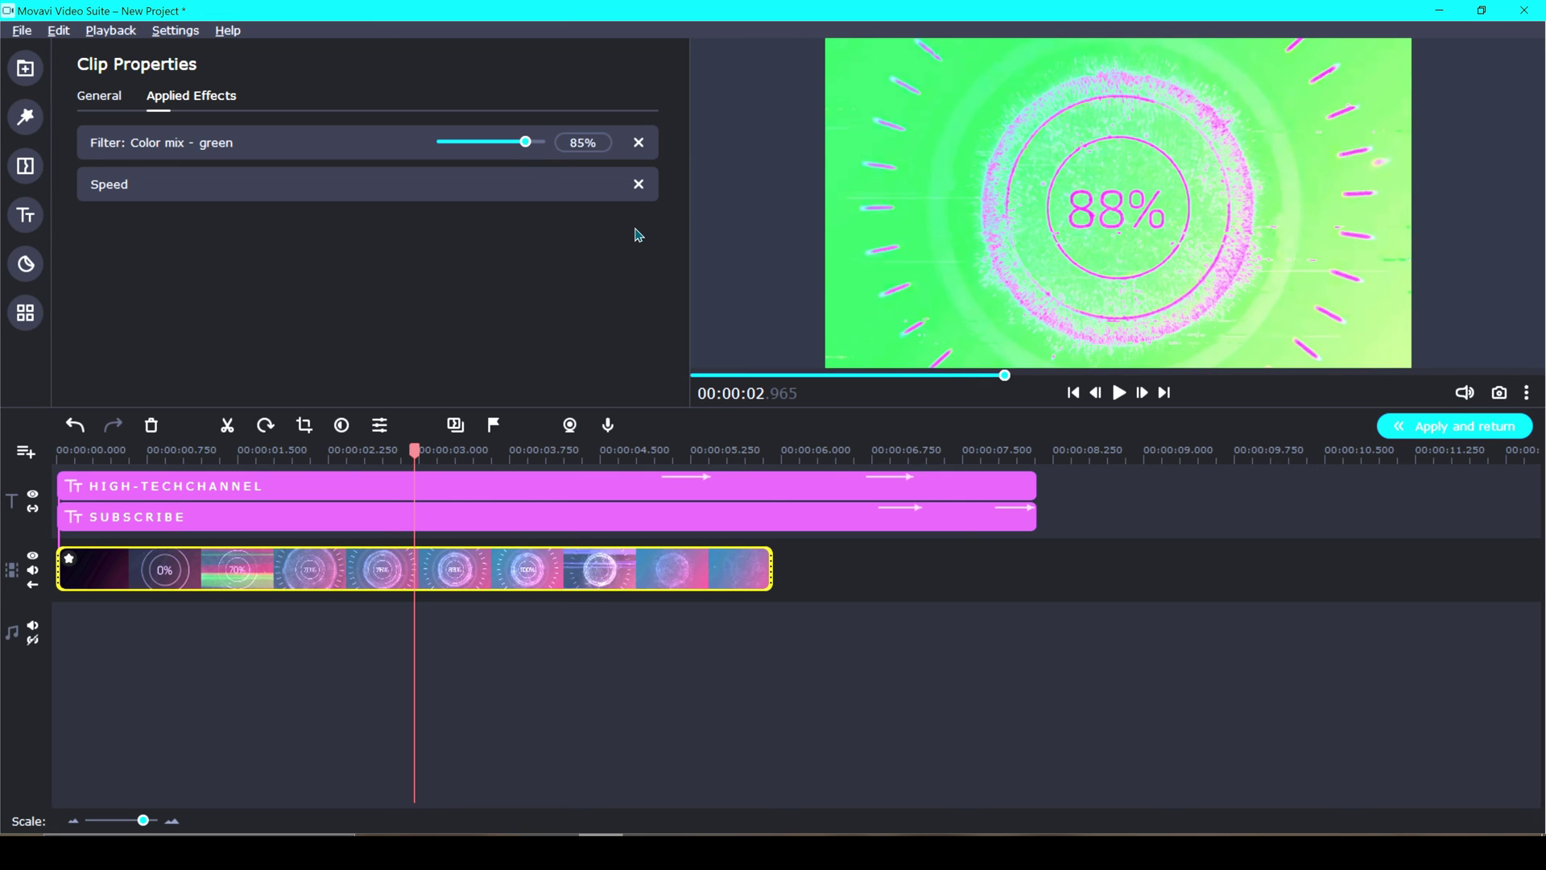
pyautogui.moveTo(771, 569); pyautogui.dragTo(576, 612)
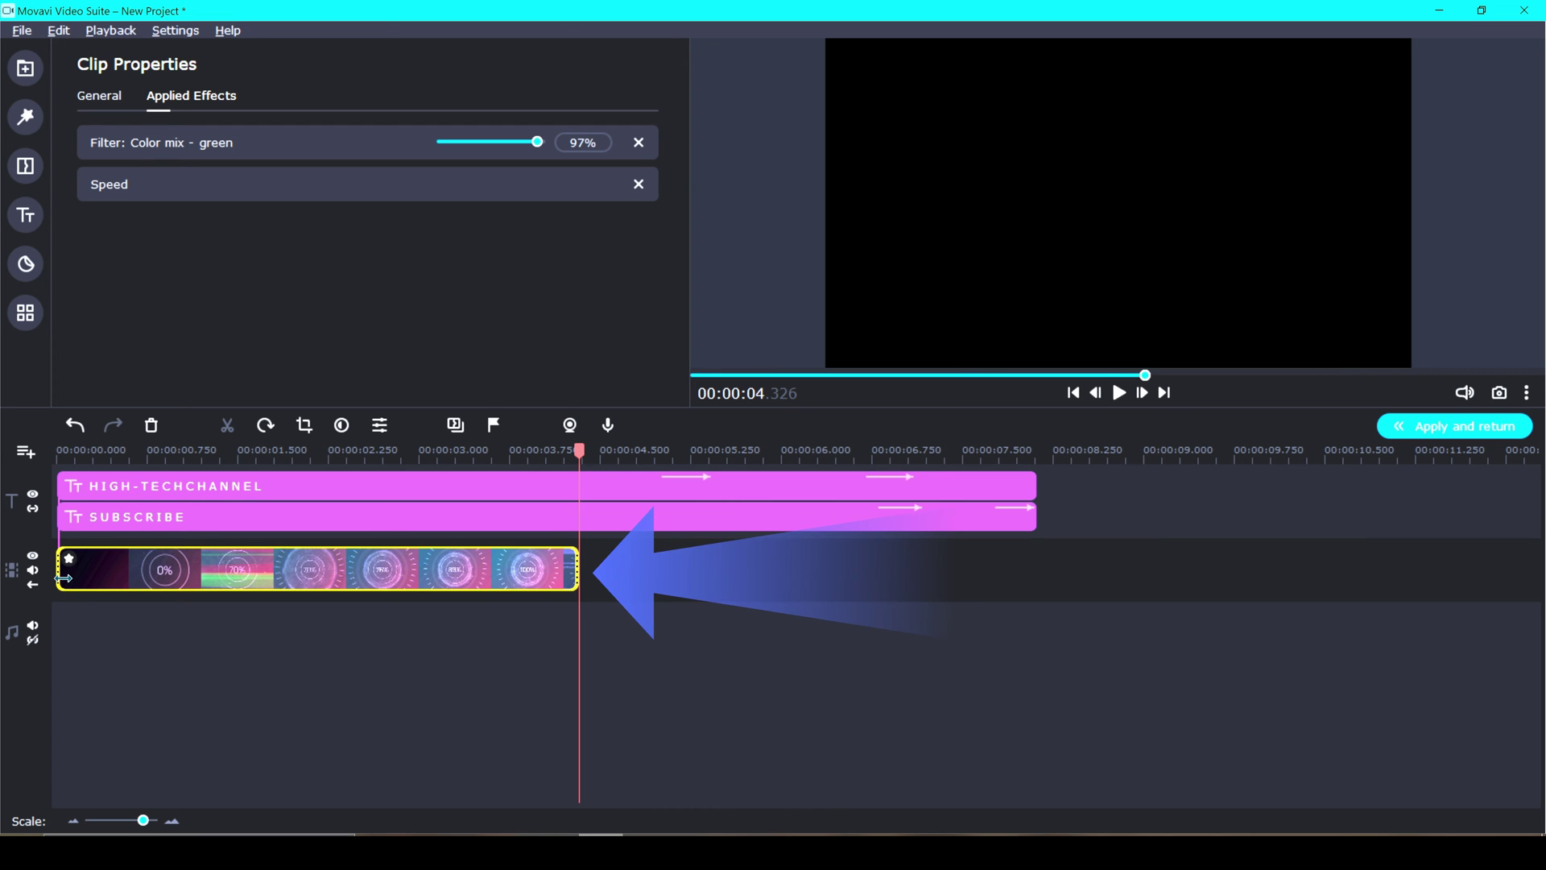
pyautogui.moveTo(60, 575); pyautogui.dragTo(204, 582)
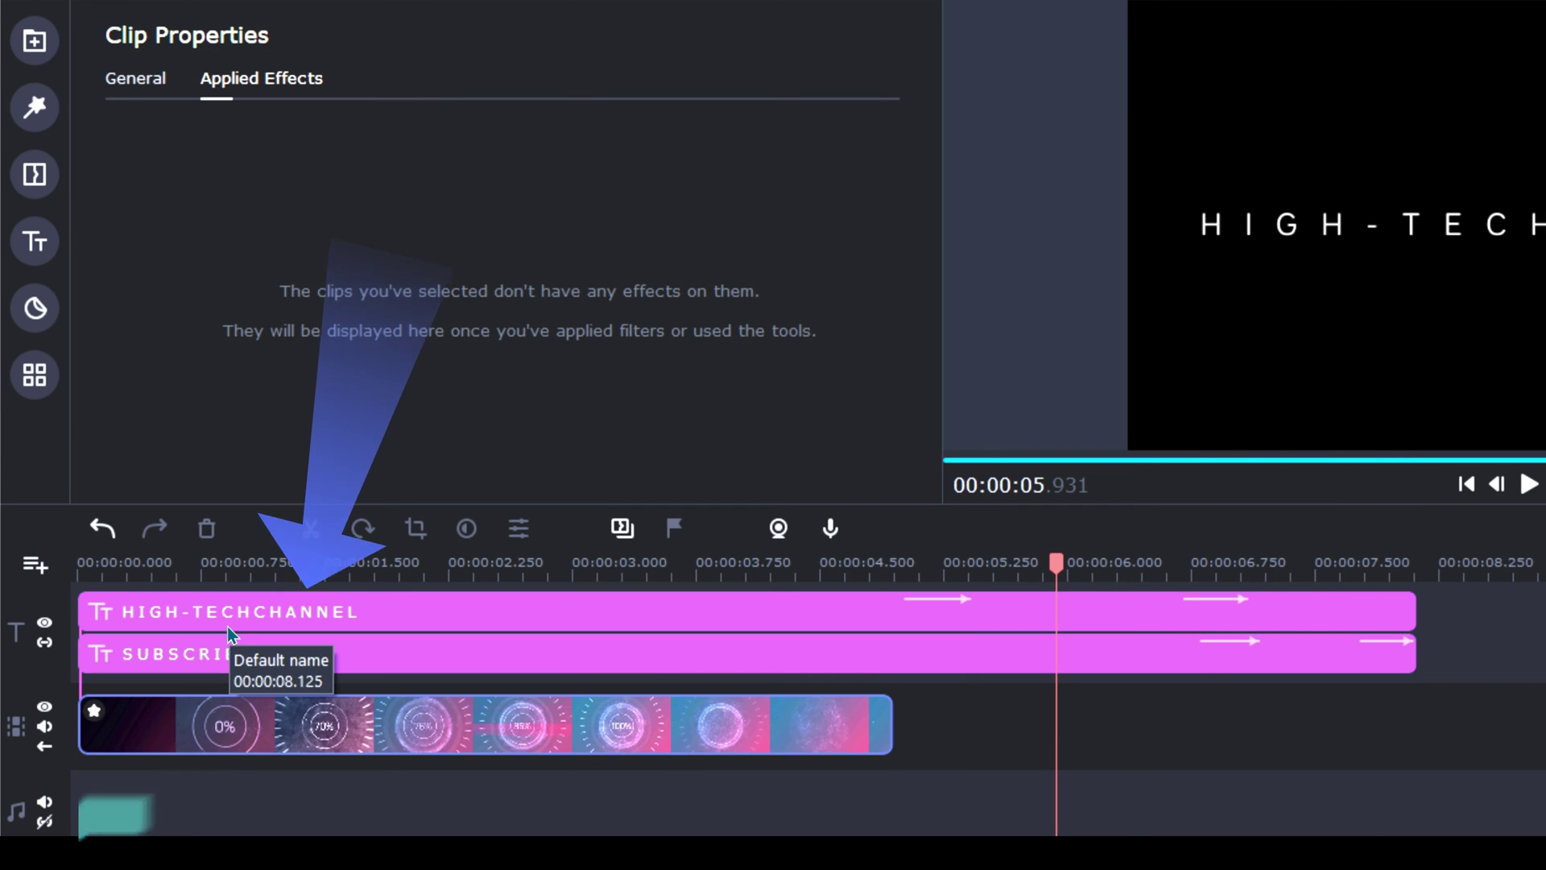
# Replace the HIGH-TECHCHANNEL title text with HOW TO MAKE AN INTRO VIDEO
pyautogui.doubleClick(272, 612)
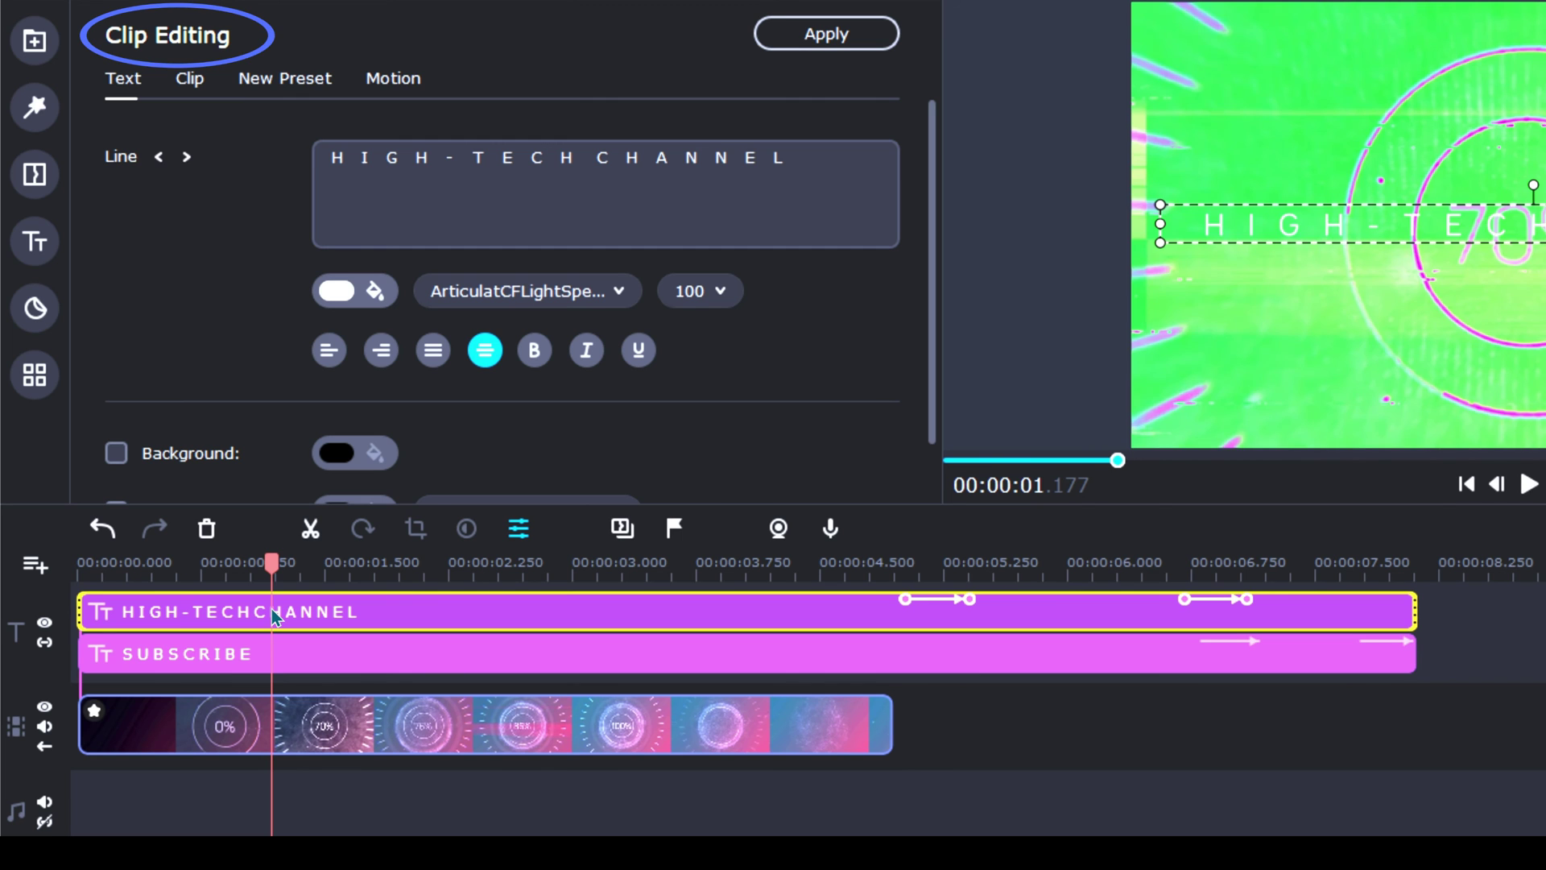
pyautogui.click(272, 605)
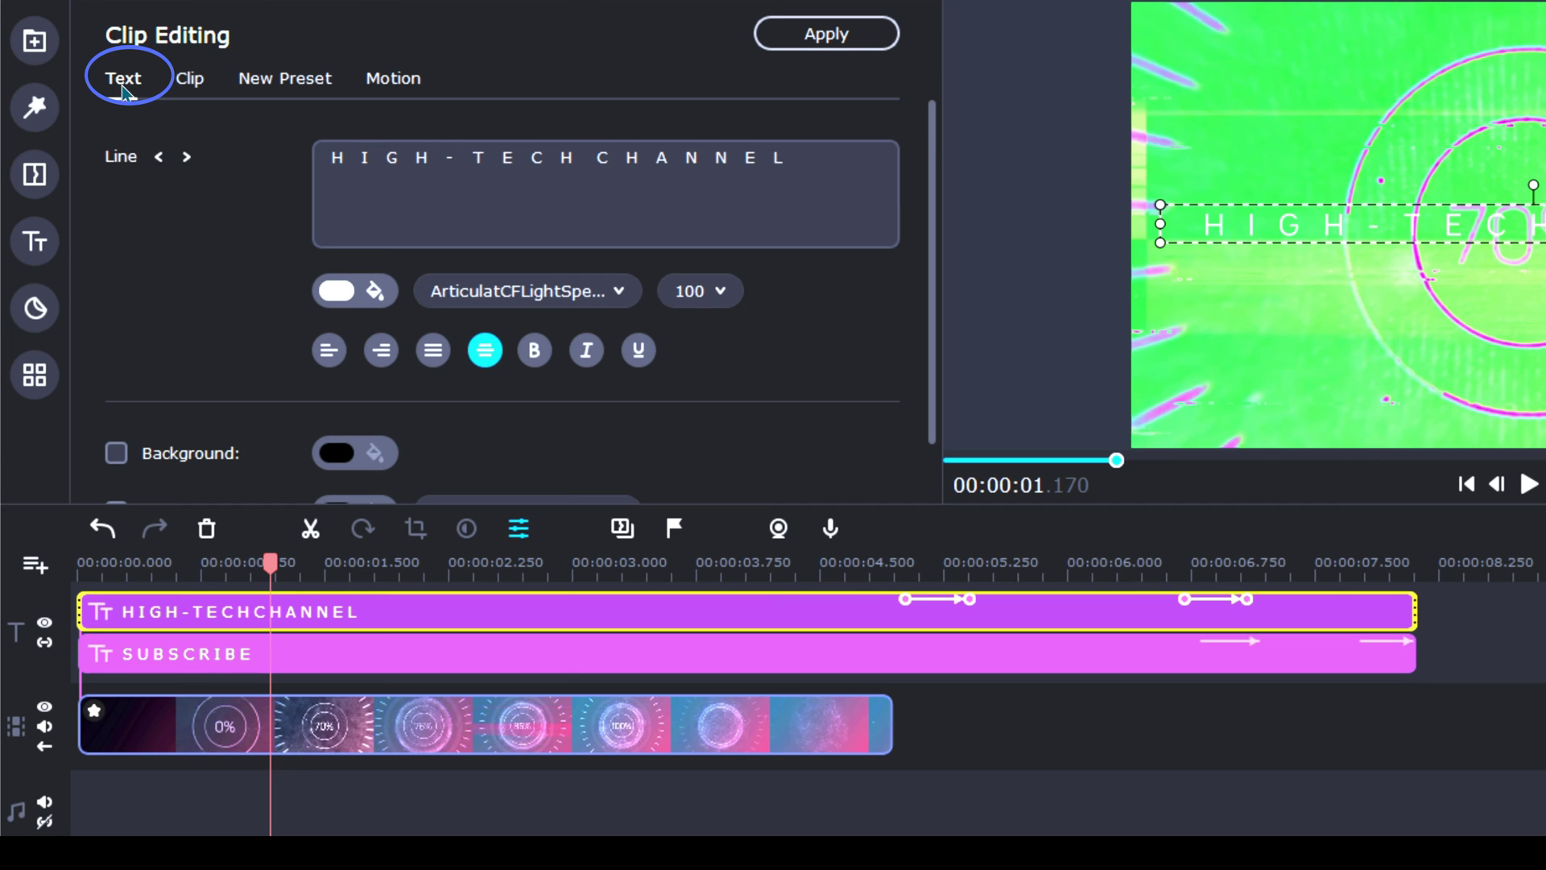
pyautogui.click(809, 179)
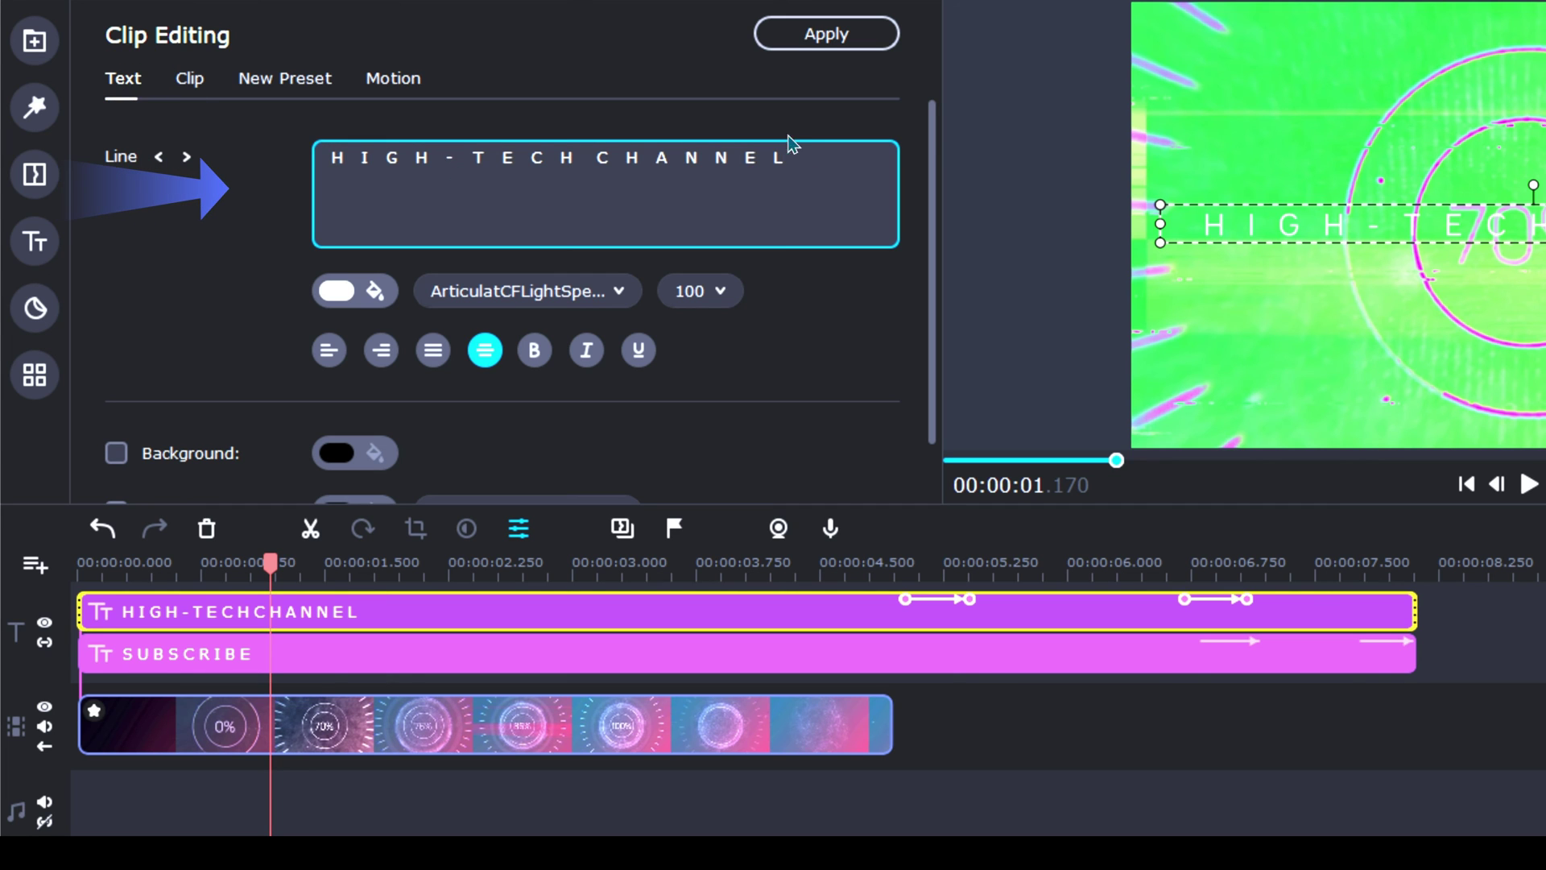
pyautogui.hotkey('ctrl', 'a')
pyautogui.write('HOW TO MAKE AN INTRO VIDEO')
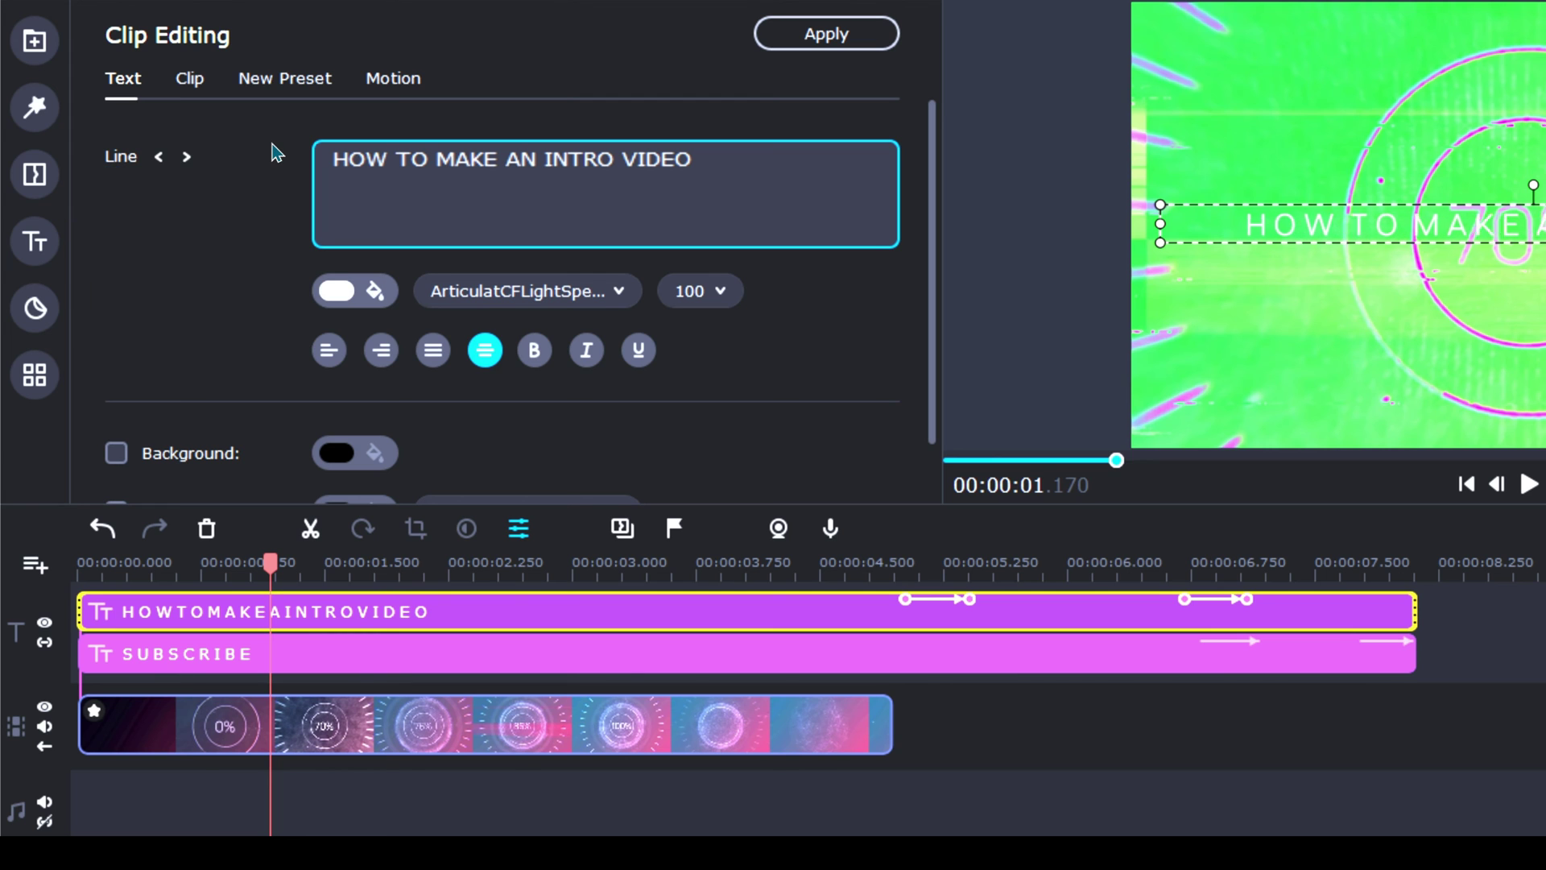
# Make the title magenta Open Sans Extrabold at size 120
pyautogui.click(342, 293)
pyautogui.click(594, 436)
pyautogui.click(619, 292)
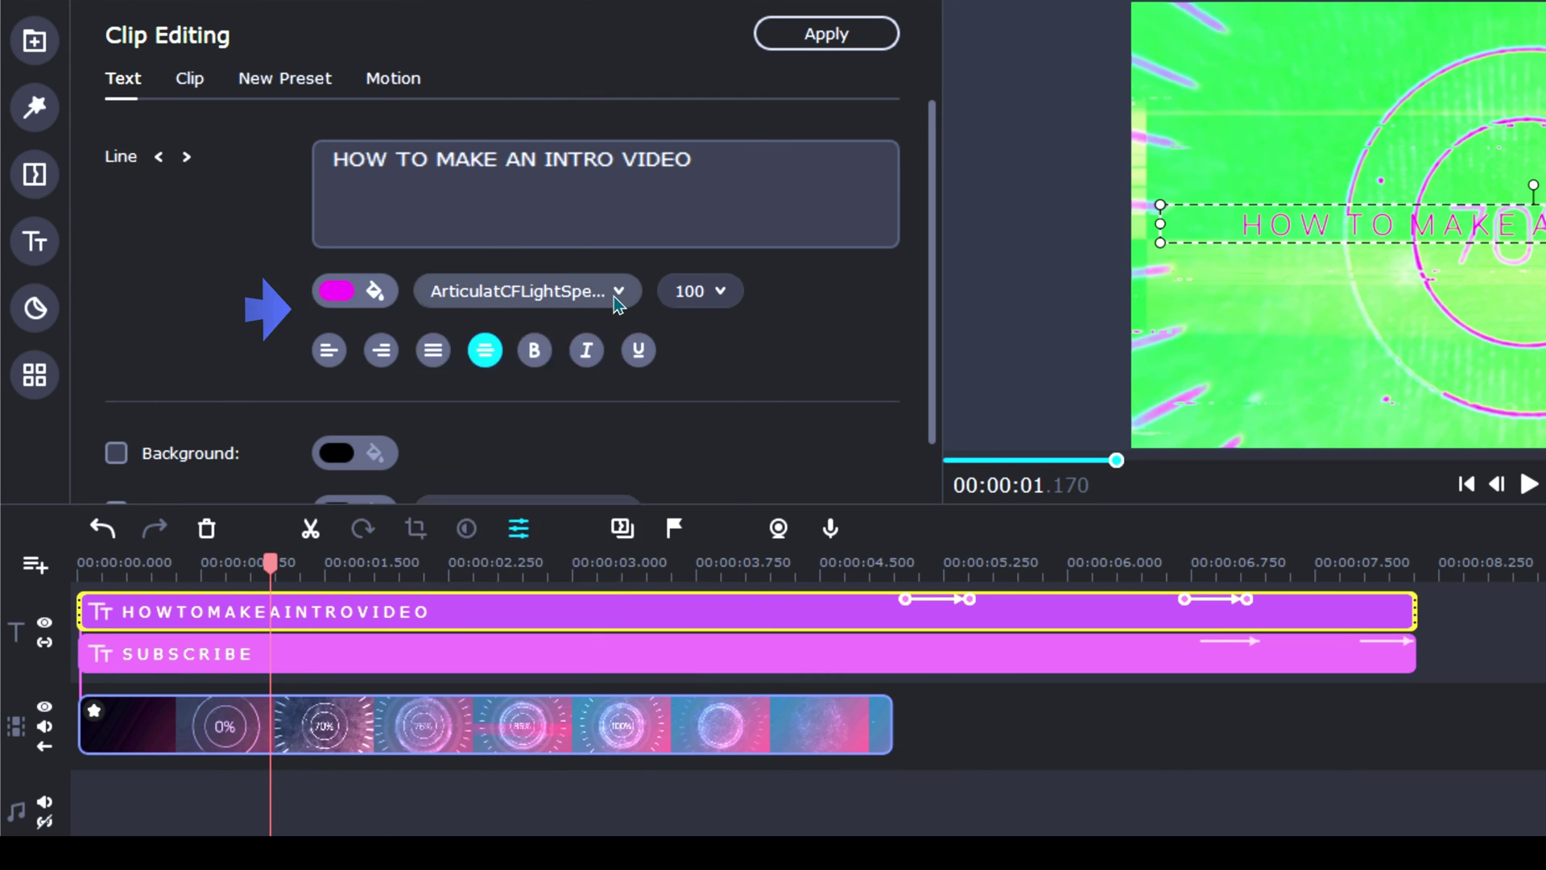
pyautogui.scroll(-5, 581, 435)
pyautogui.click(581, 435)
pyautogui.click(699, 291)
pyautogui.scroll(-2, 709, 504)
pyautogui.click(742, 444)
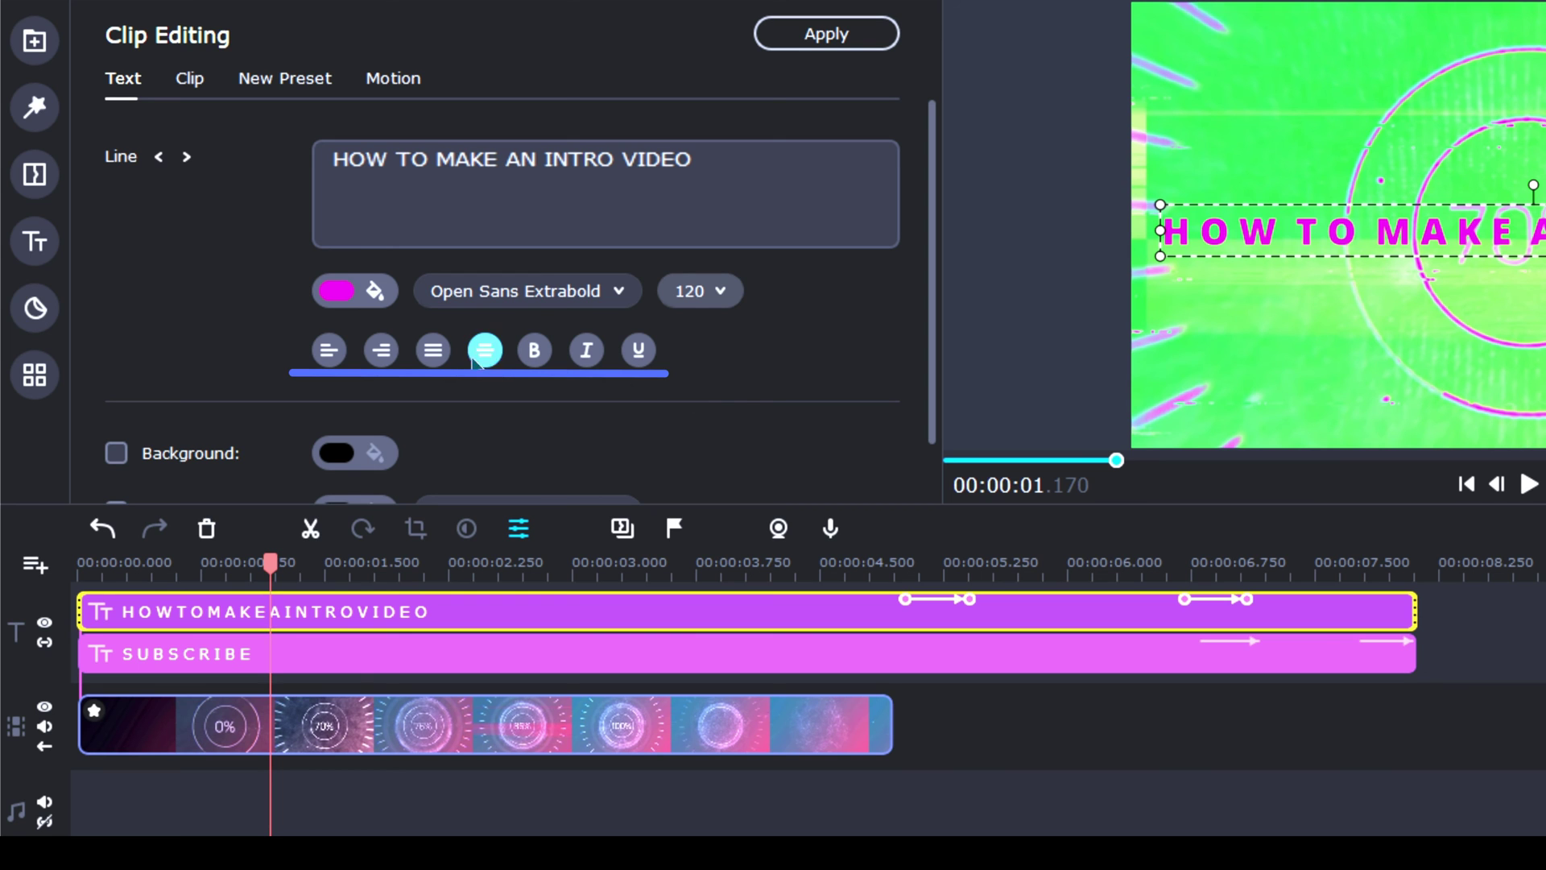
# Give the title a purple outline with no background box, and reposition its box so the text wraps
pyautogui.scroll(-1, 638, 376)
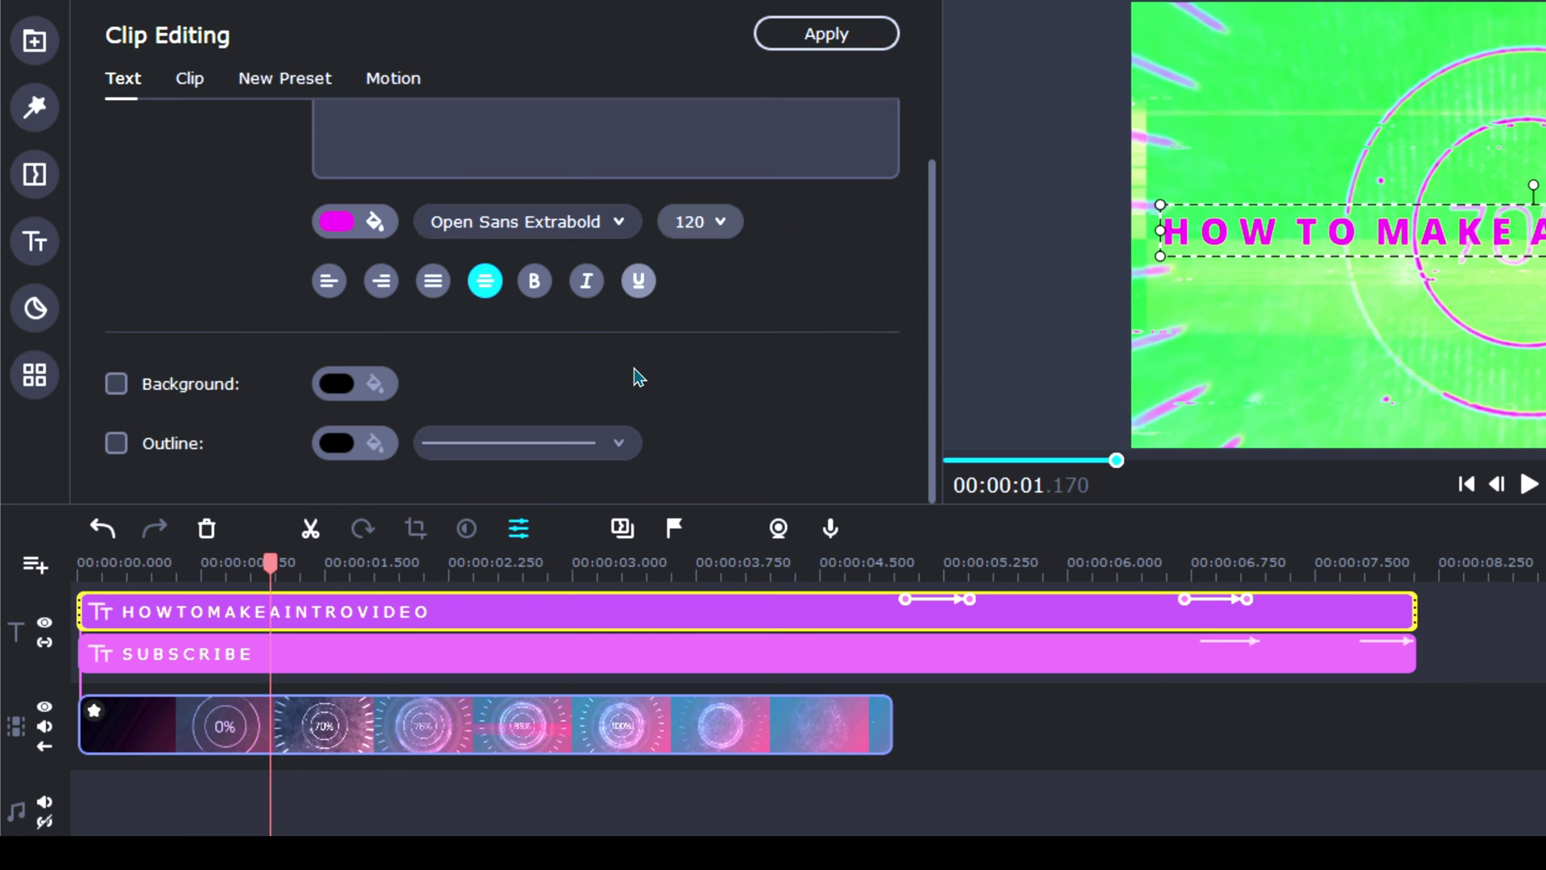
pyautogui.click(119, 385)
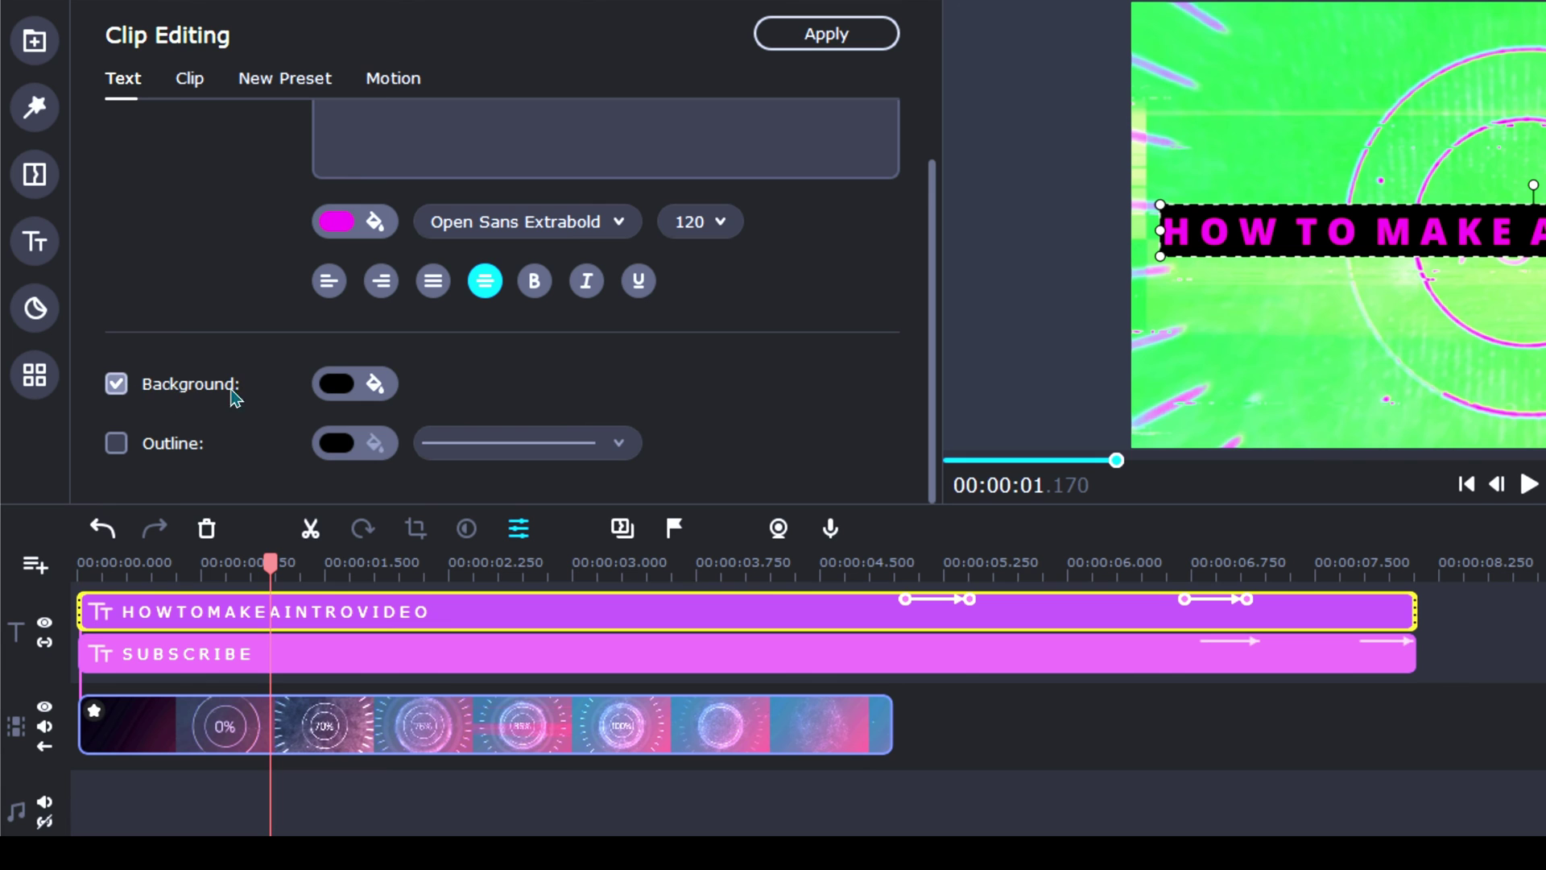
pyautogui.click(337, 383)
pyautogui.click(355, 493)
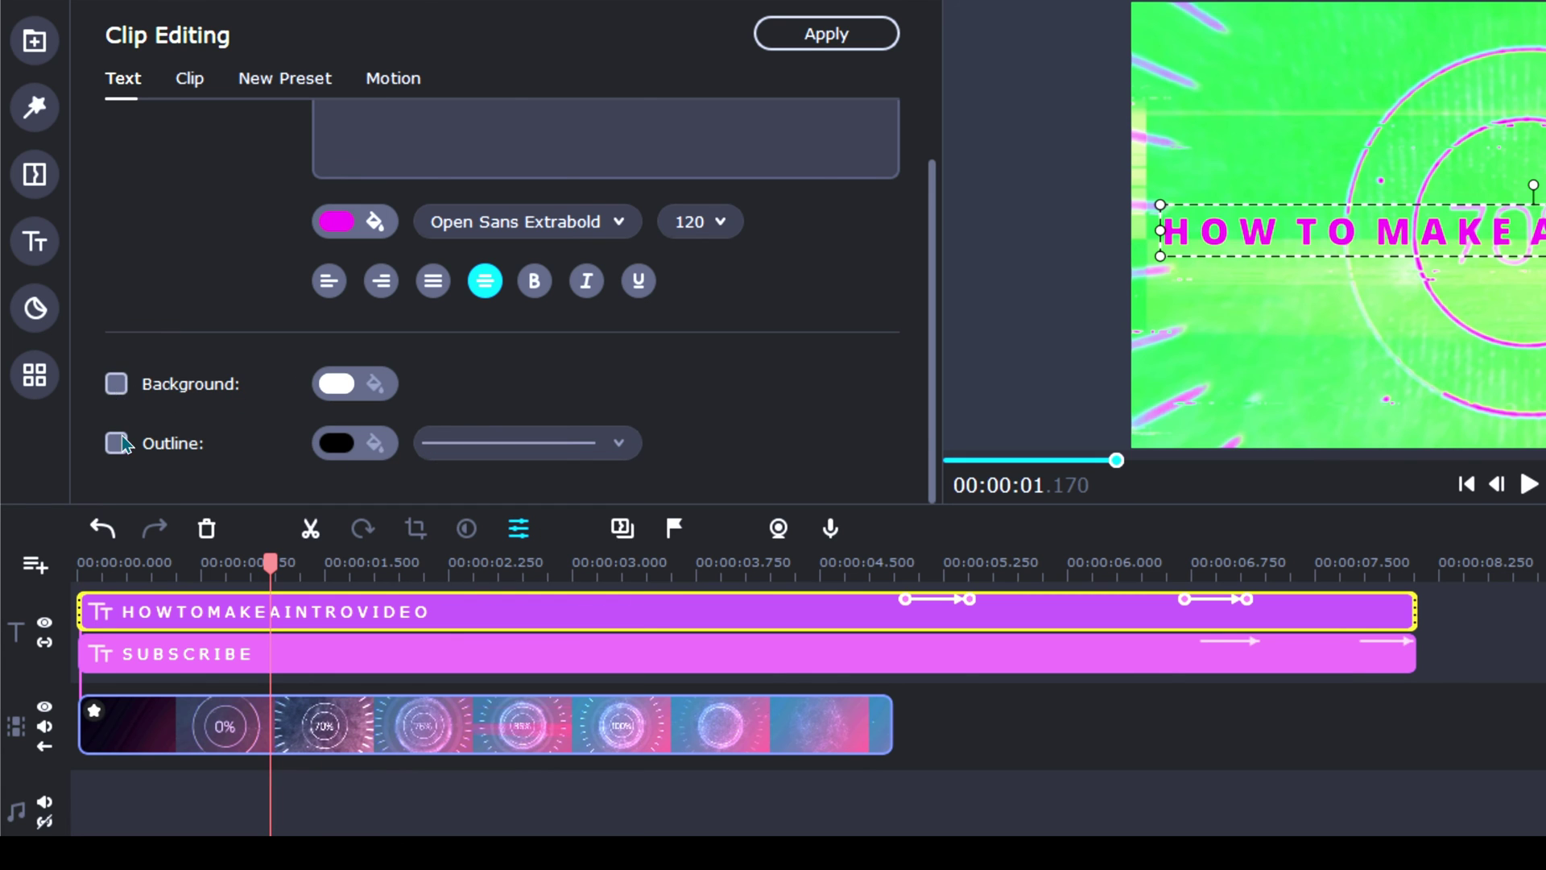
pyautogui.click(121, 444)
pyautogui.click(337, 443)
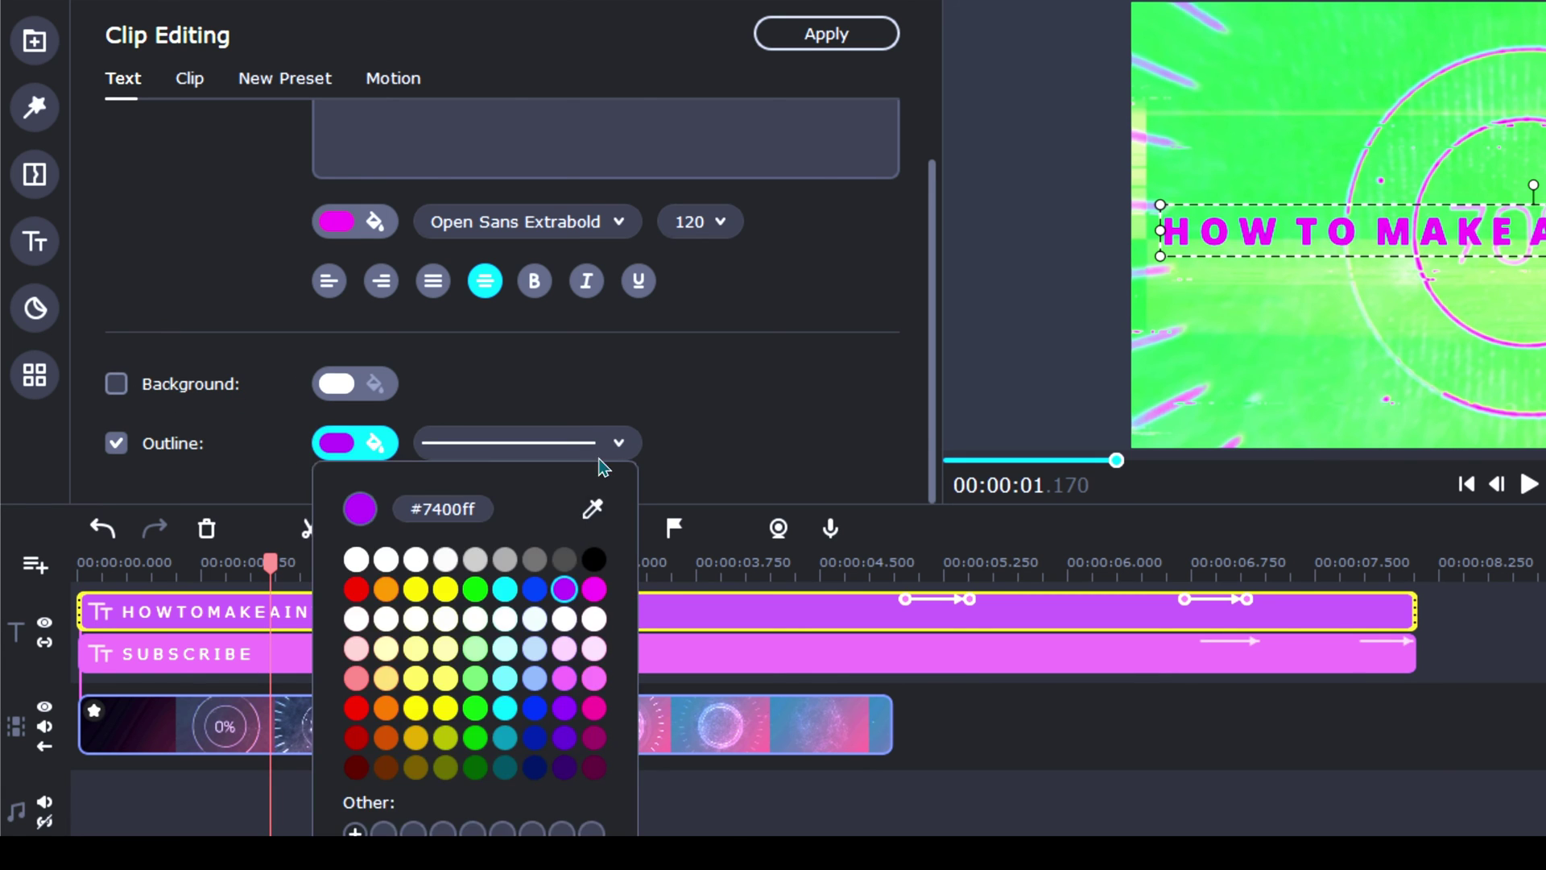
pyautogui.click(563, 590)
pyautogui.click(618, 443)
pyautogui.click(594, 573)
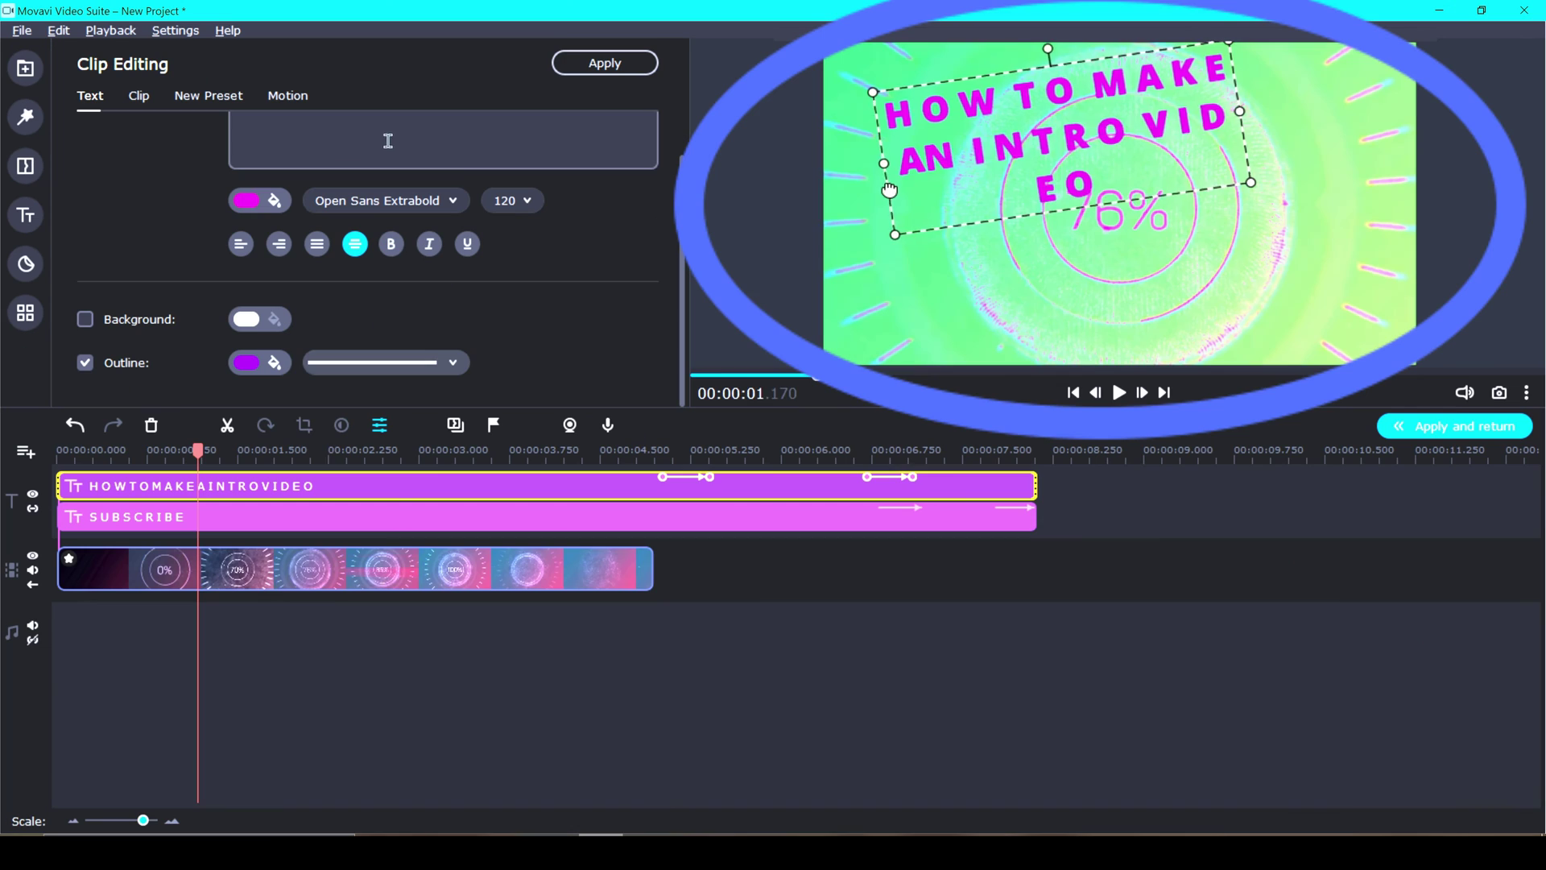
pyautogui.moveTo(889, 190); pyautogui.dragTo(839, 214)
pyautogui.moveTo(976, 180); pyautogui.dragTo(1021, 55)
# Shorten the title clip's duration by three seconds
pyautogui.click(194, 80)
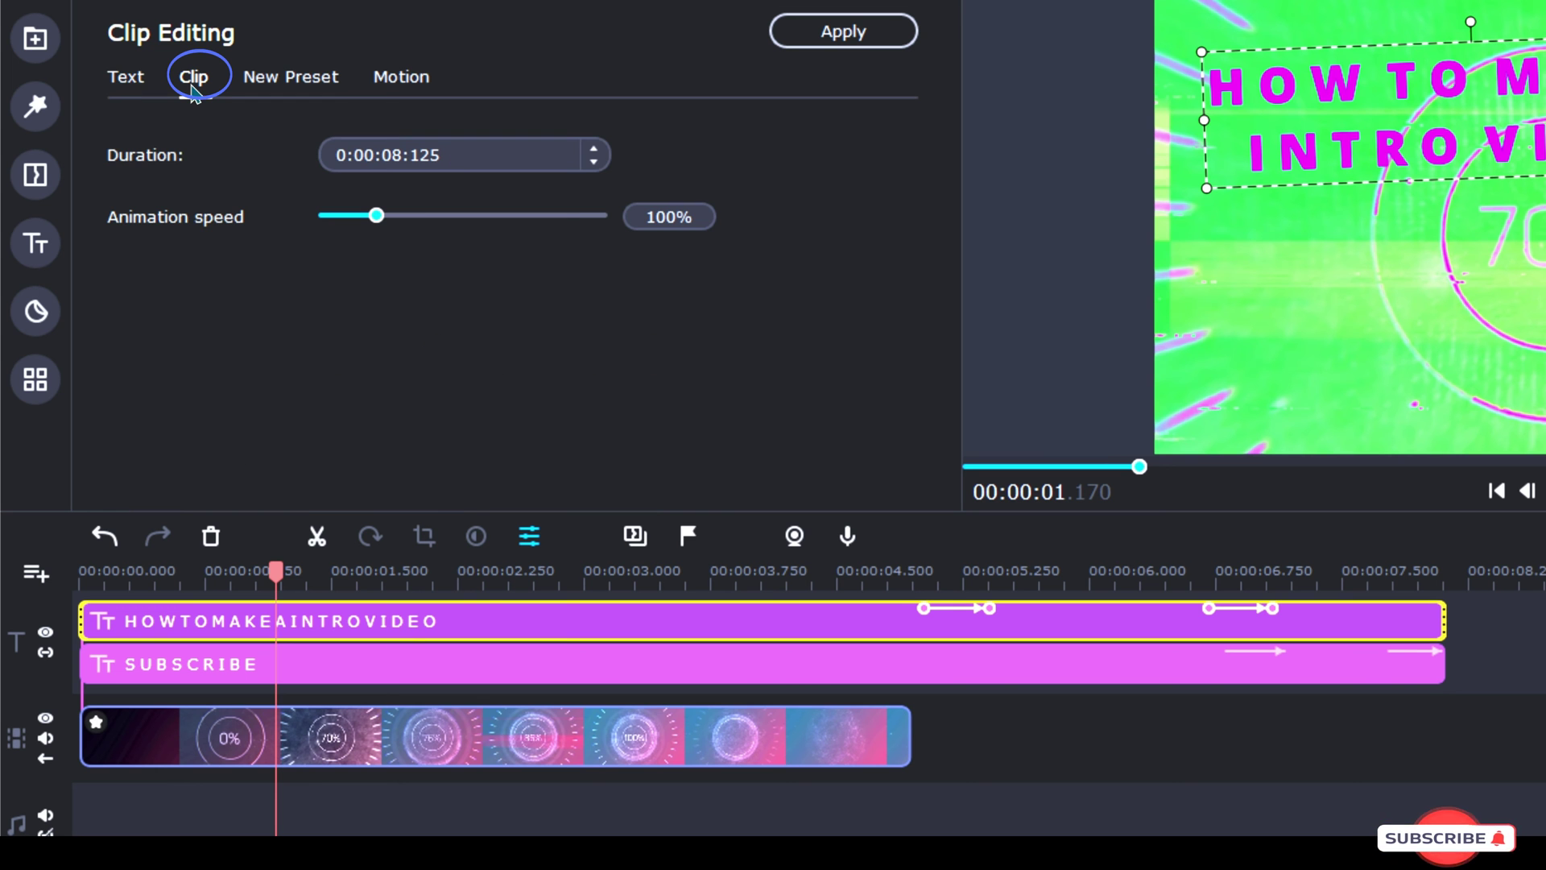
pyautogui.click(594, 163)
pyautogui.click(593, 163)
pyautogui.click(593, 163)
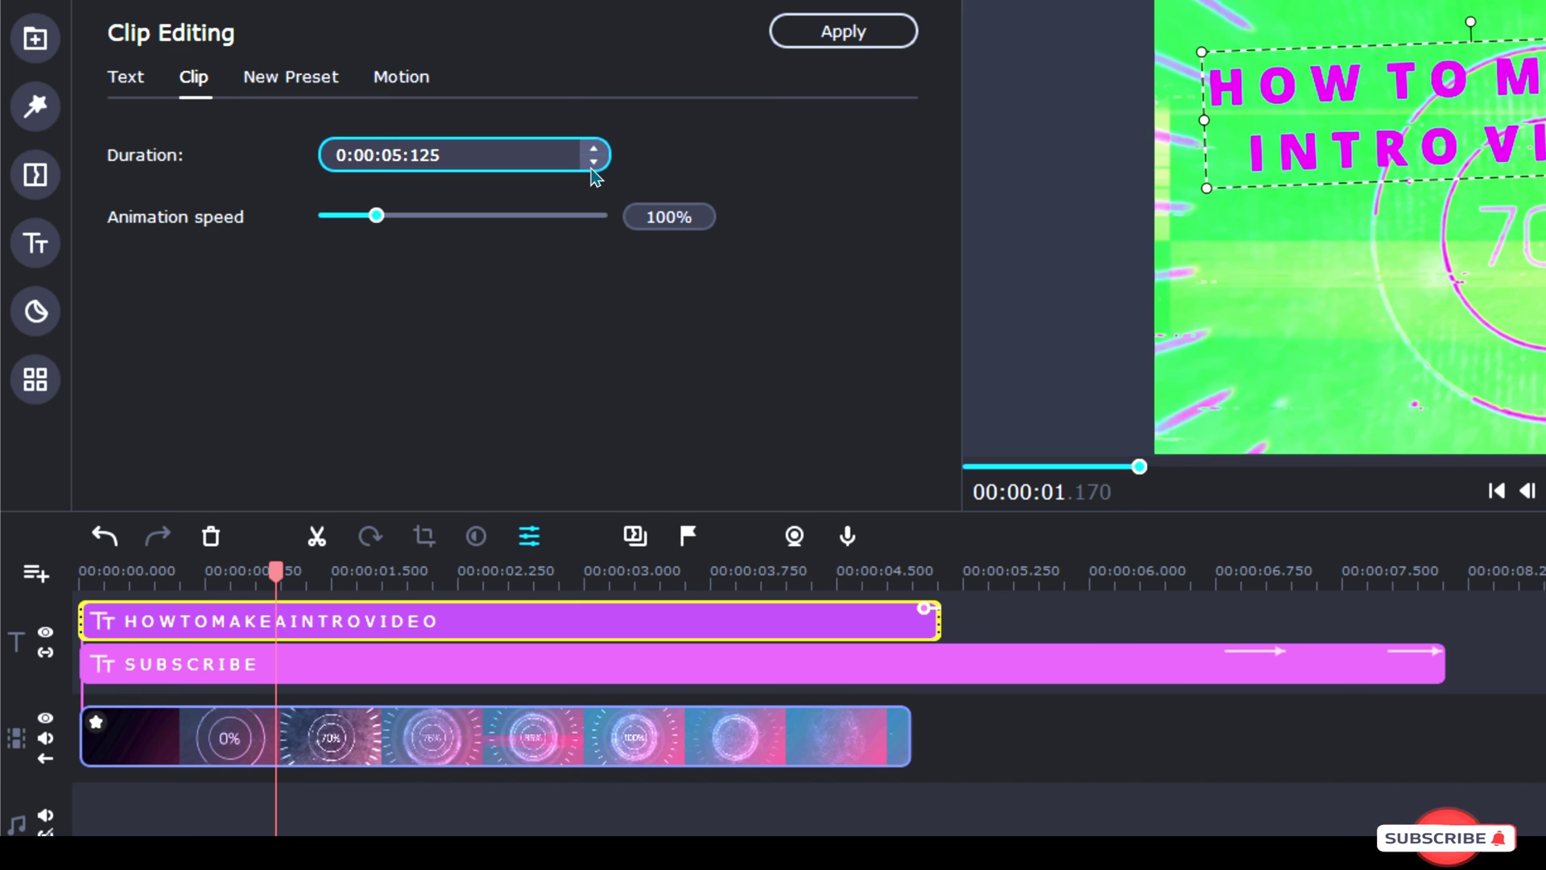
pyautogui.click(594, 162)
pyautogui.click(593, 149)
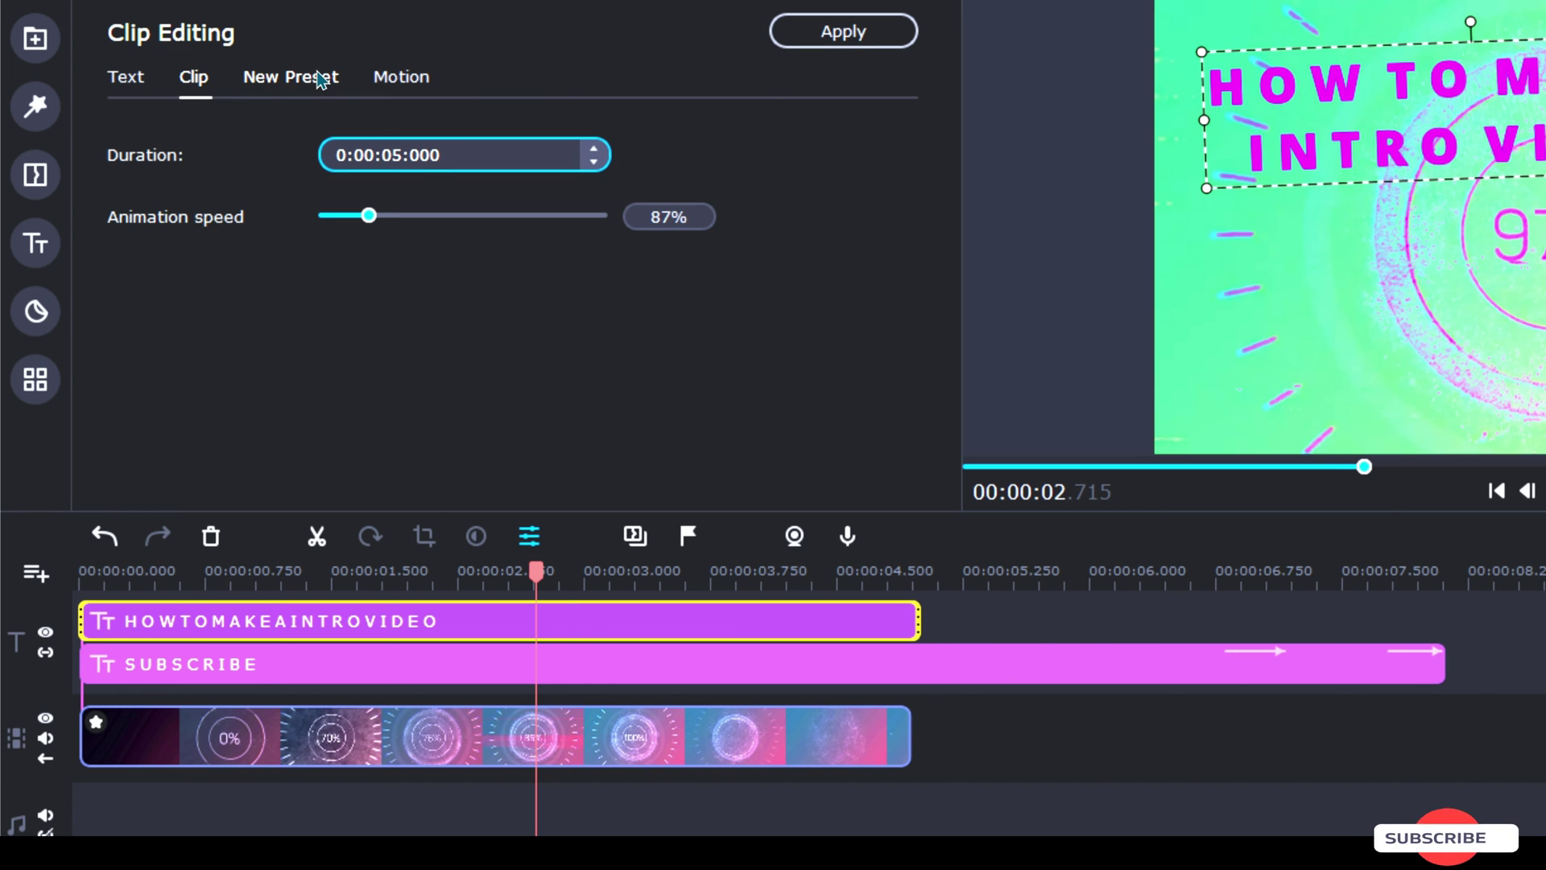
# Save the customised title as a new preset named NEW TITLE 1
pyautogui.click(310, 78)
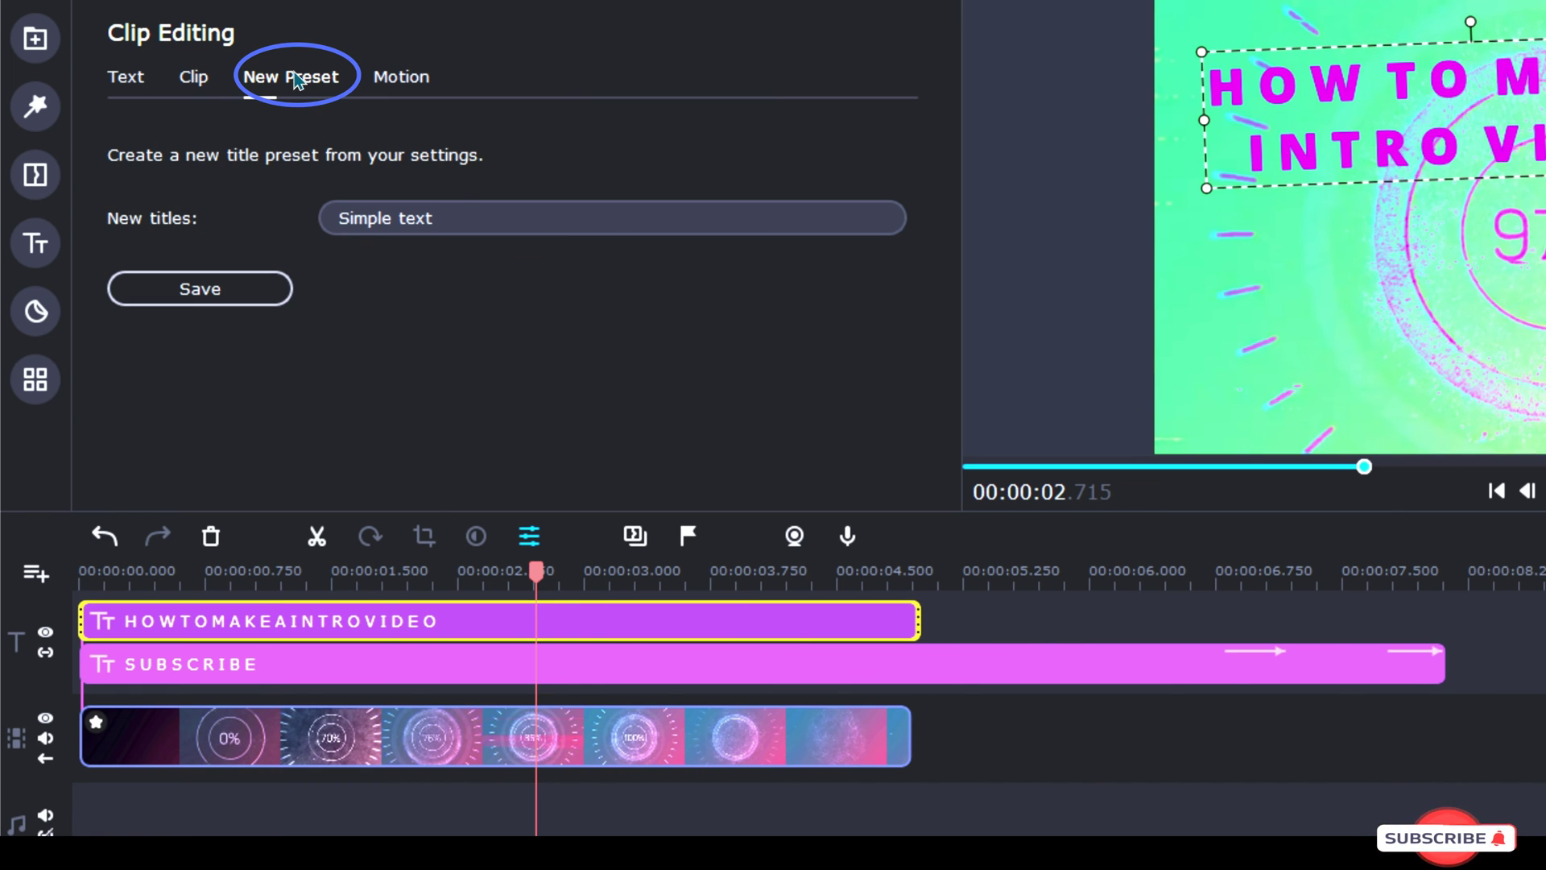
pyautogui.click(483, 214)
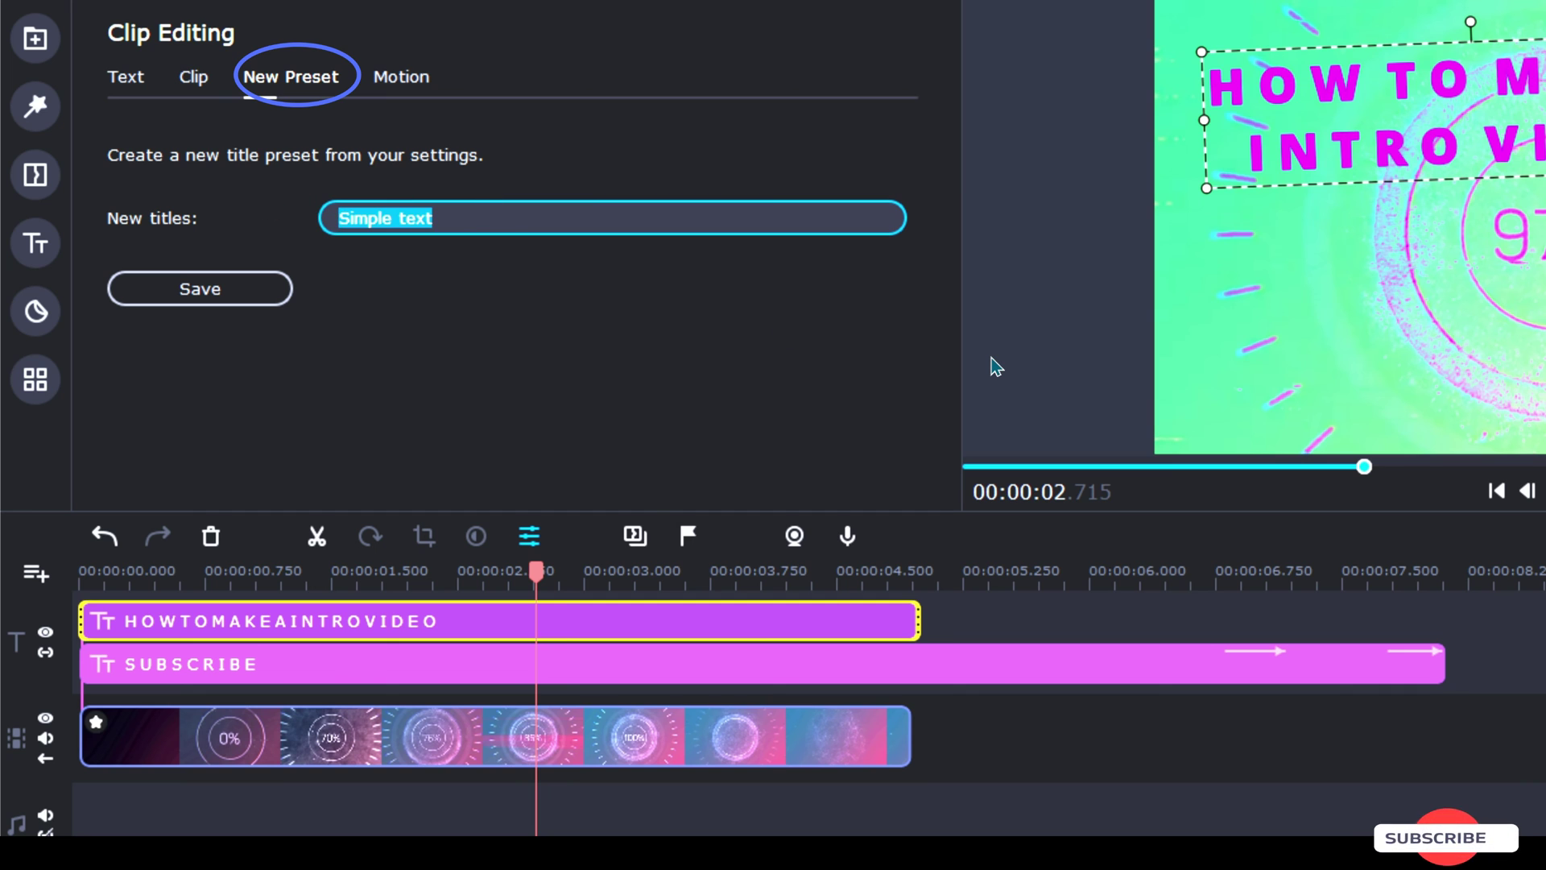
pyautogui.write('NEW')
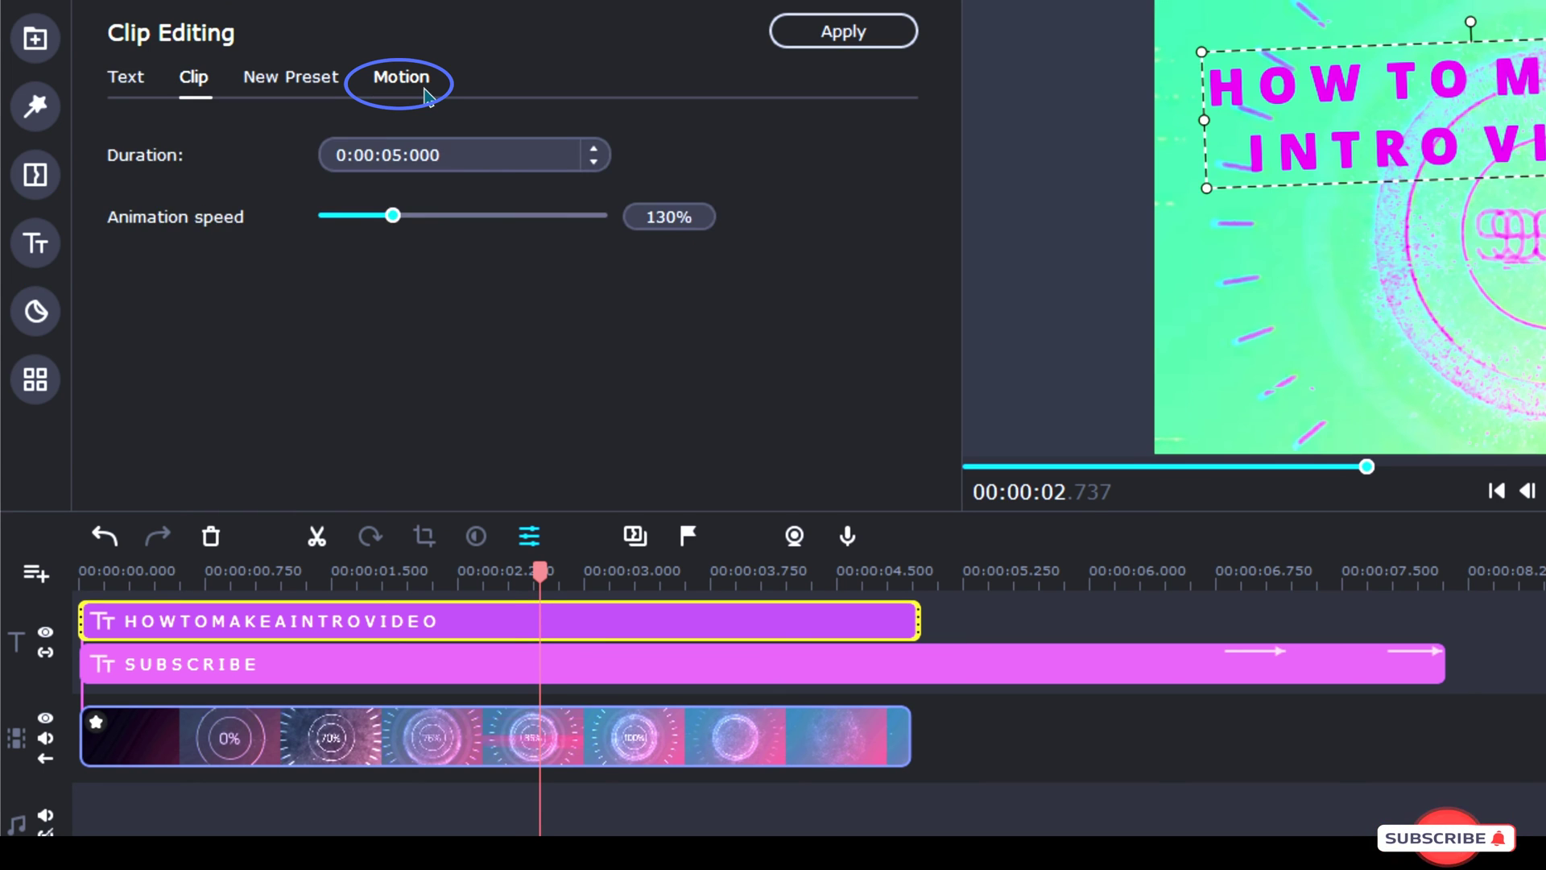
# Keep Quick as the title's motion tracking mode
pyautogui.click(423, 80)
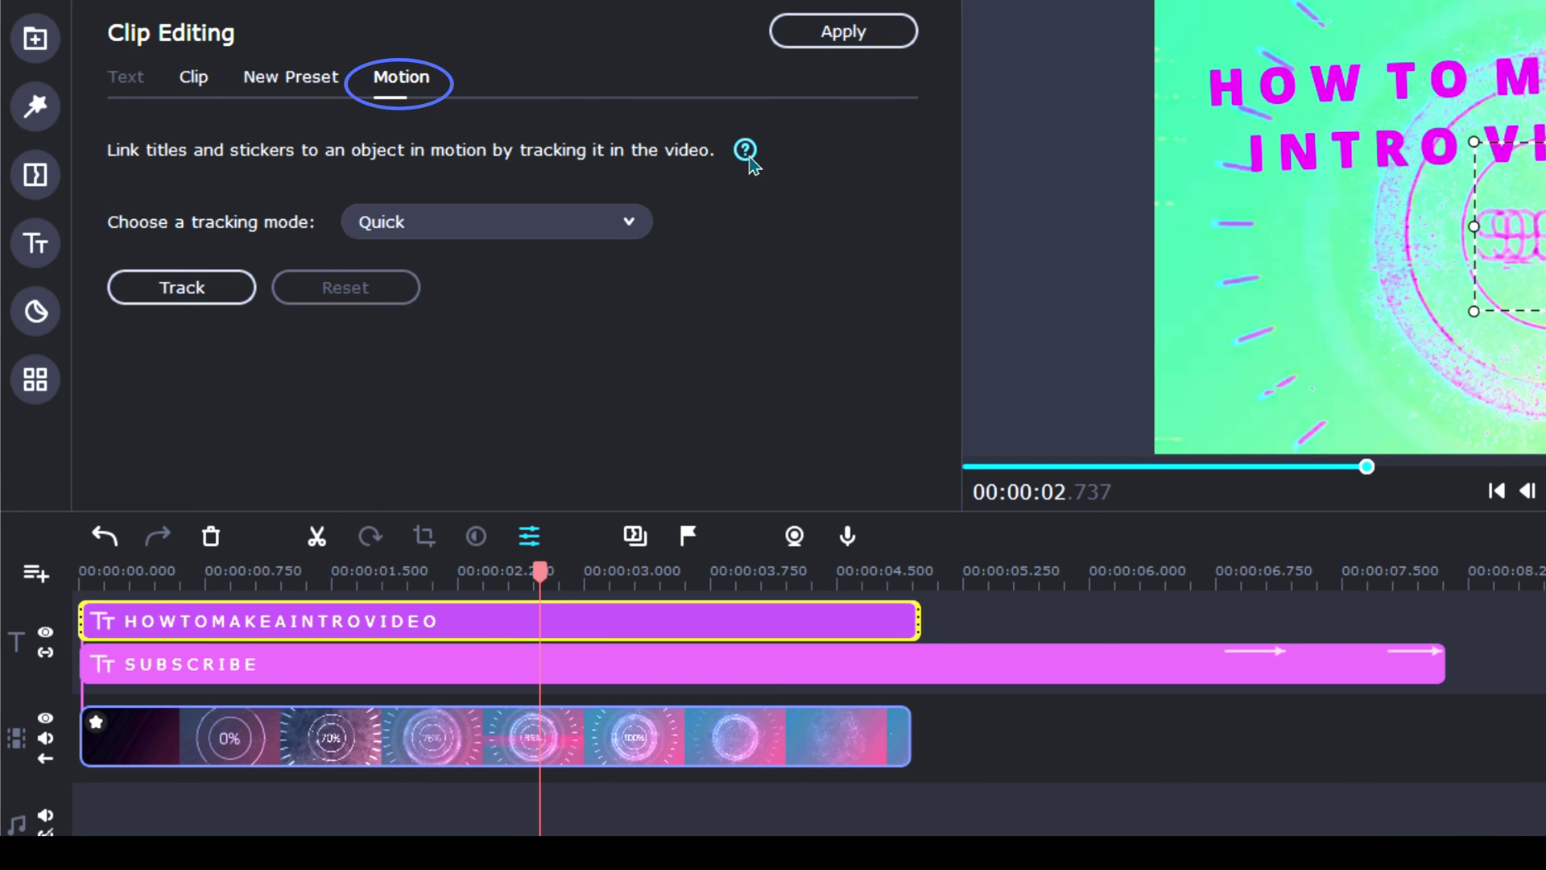
pyautogui.moveTo(749, 161)
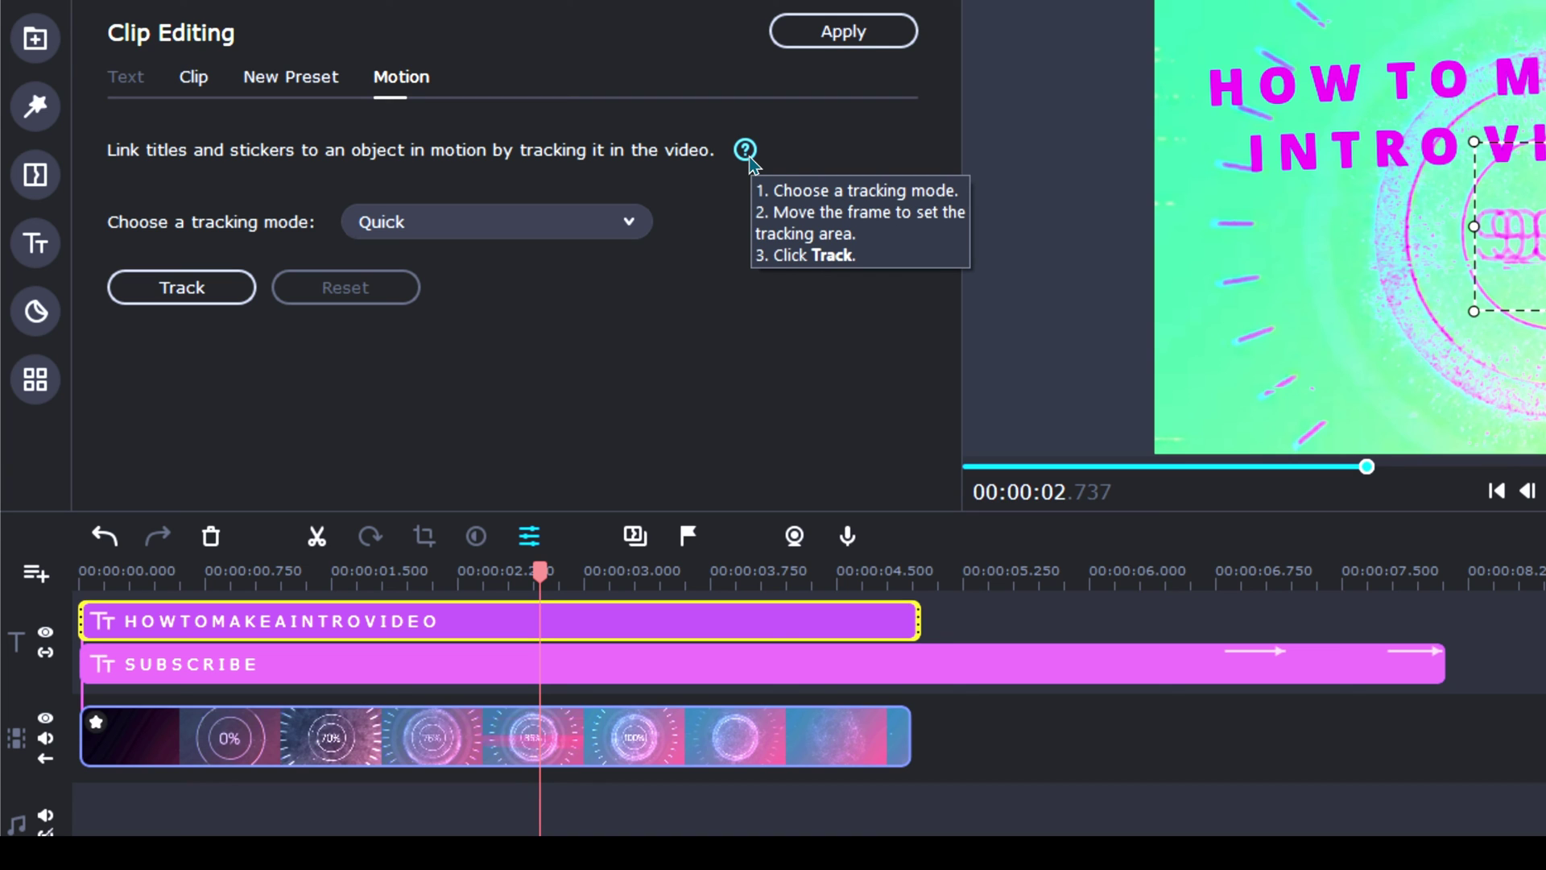
pyautogui.click(649, 228)
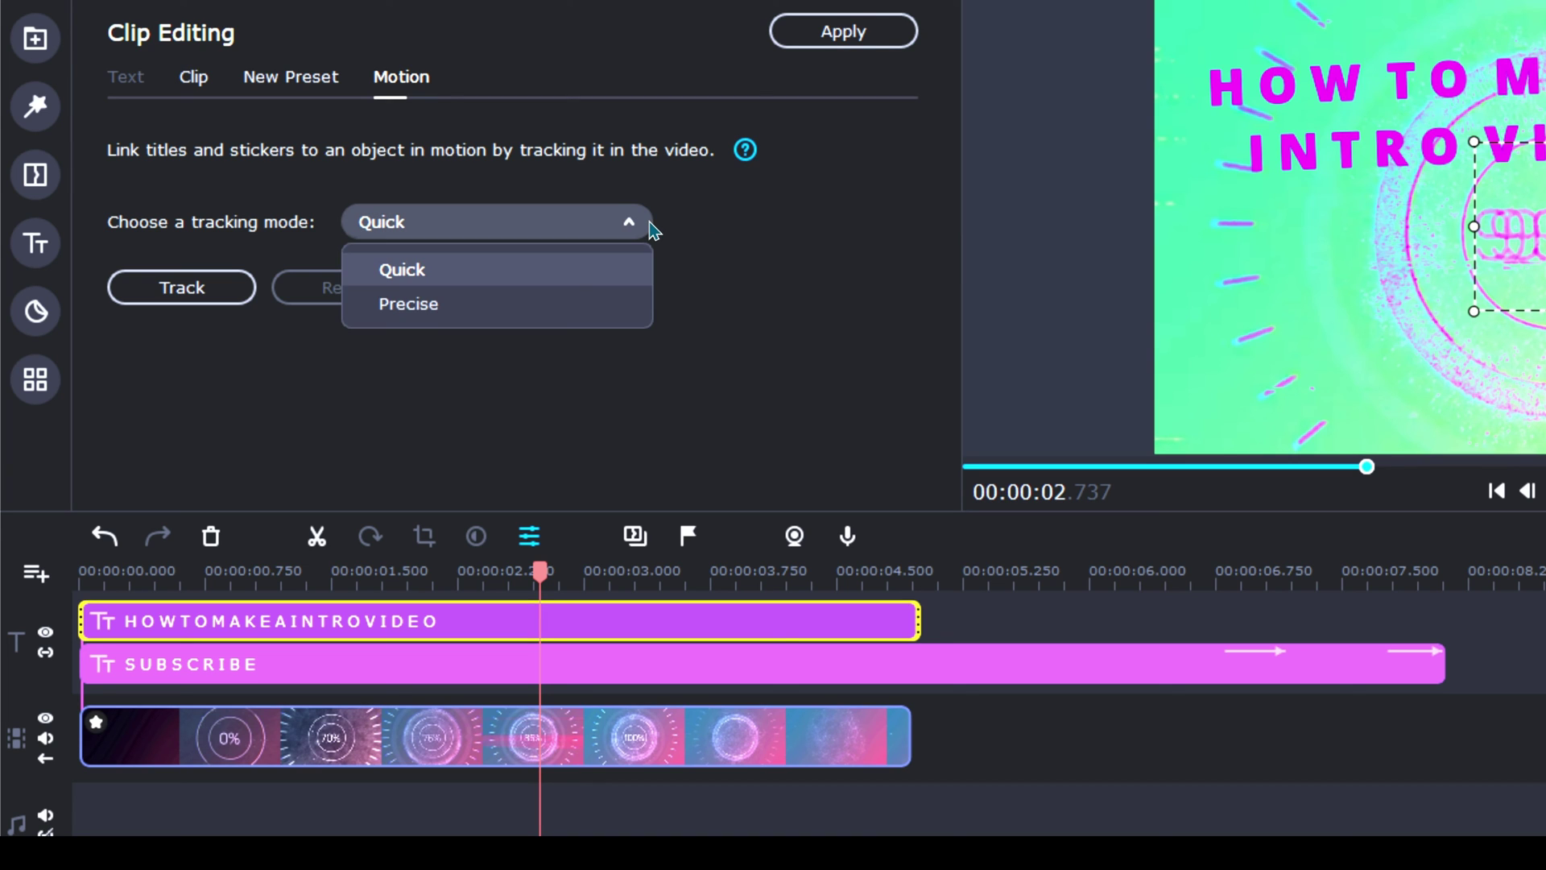
pyautogui.click(652, 230)
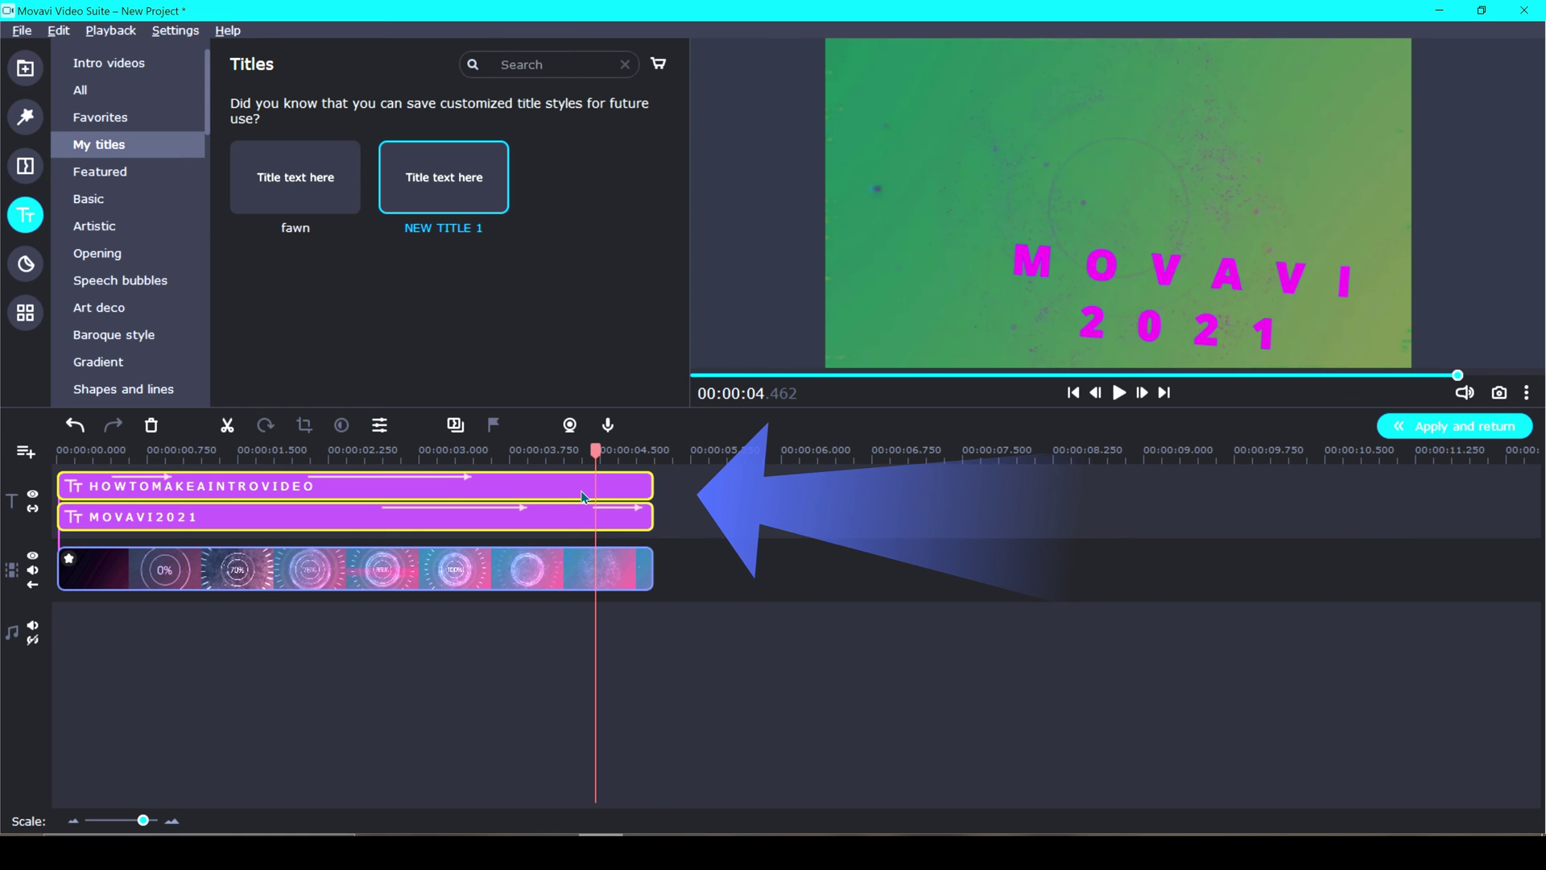
# Delete both title clips, then browse the Basic, Opening and Artistic title styles
pyautogui.rightClick(584, 496)
pyautogui.click(633, 777)
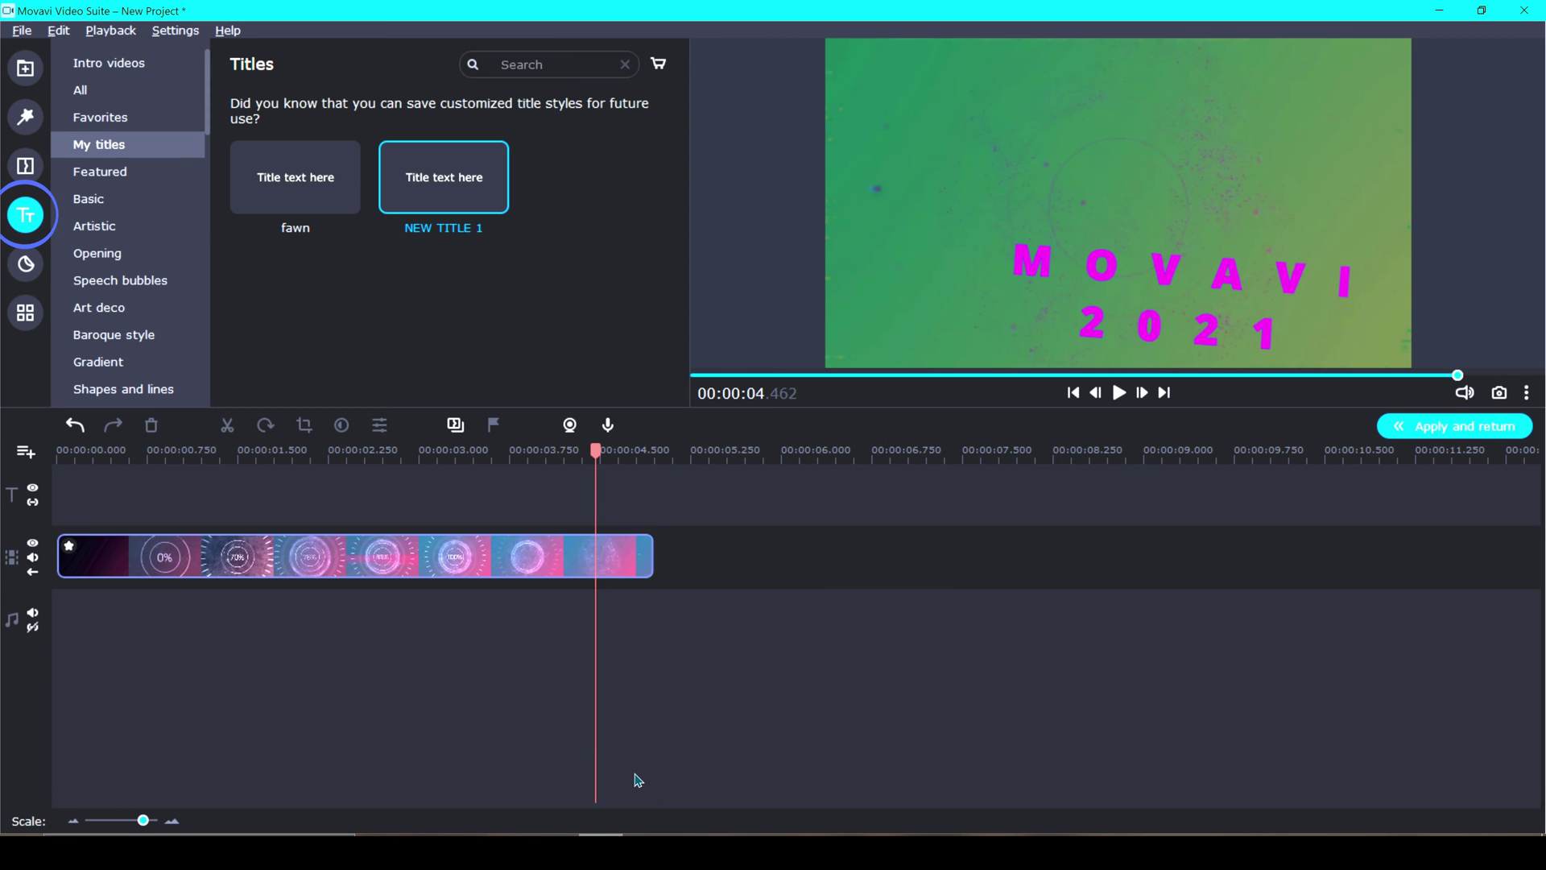
pyautogui.click(60, 213)
pyautogui.click(97, 253)
pyautogui.click(94, 225)
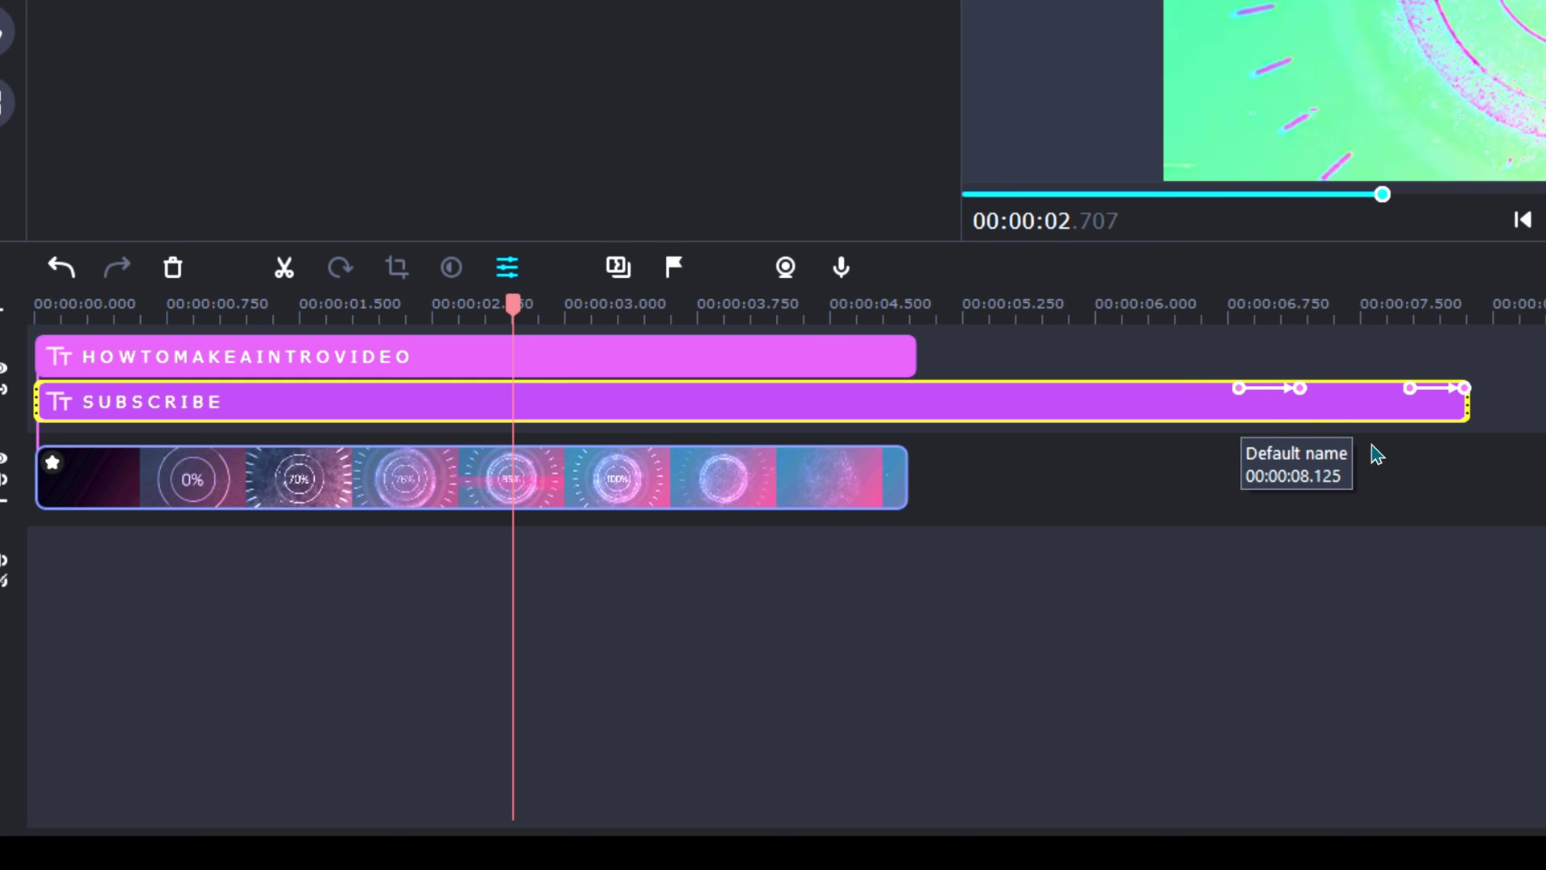
# Move the SUBSCRIBE keyframes earlier, to 00:00:05.47 and 00:00:02.367, and edit the end keyframe
pyautogui.moveTo(1238, 391); pyautogui.dragTo(126, 524)
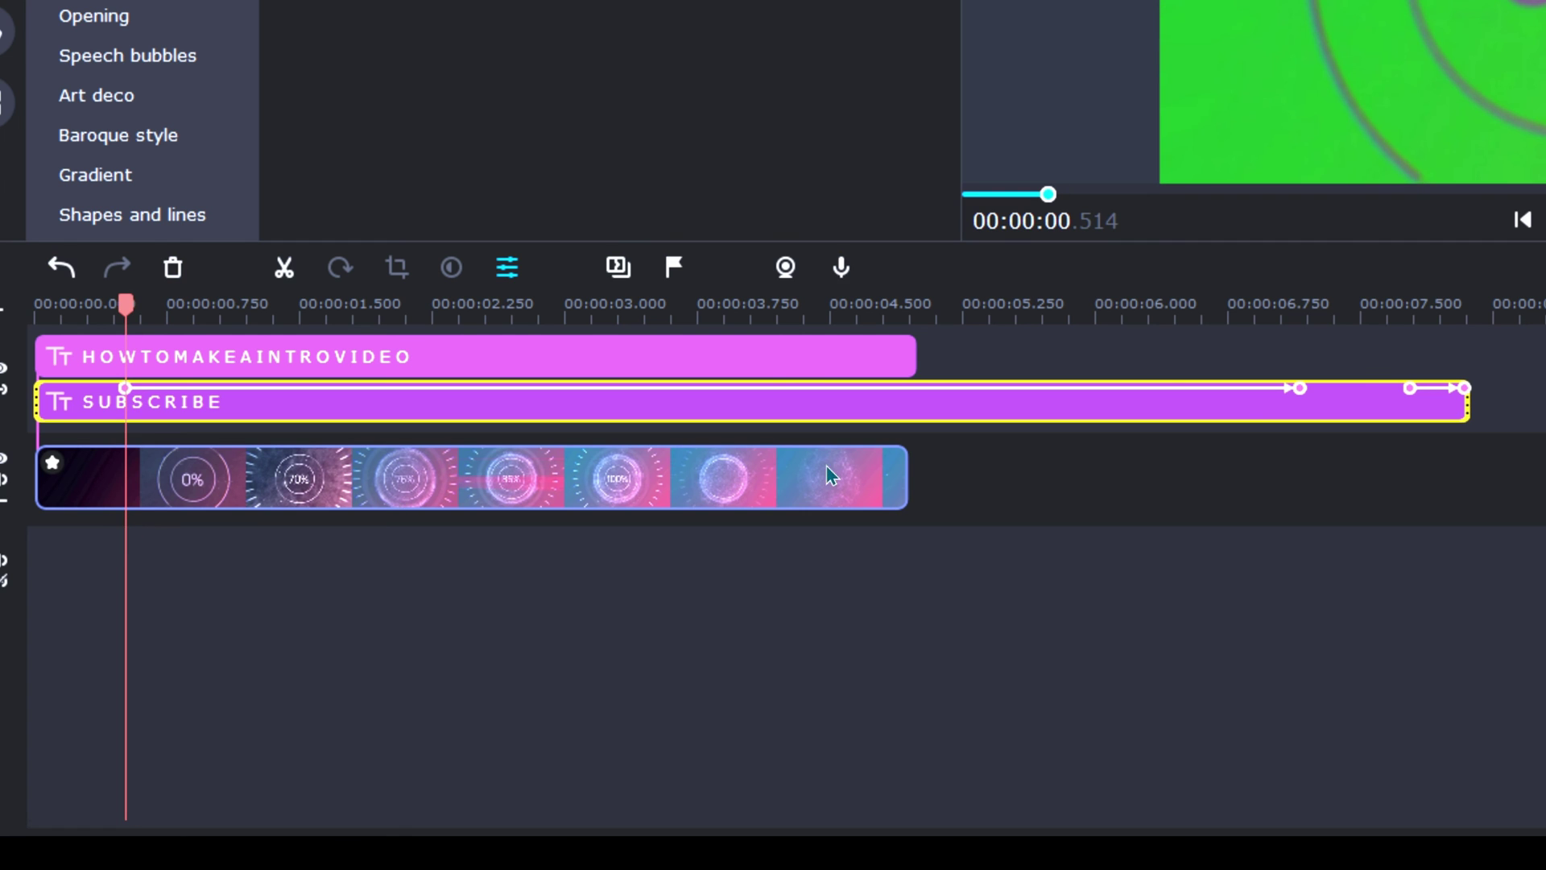
pyautogui.moveTo(1298, 388); pyautogui.dragTo(359, 475)
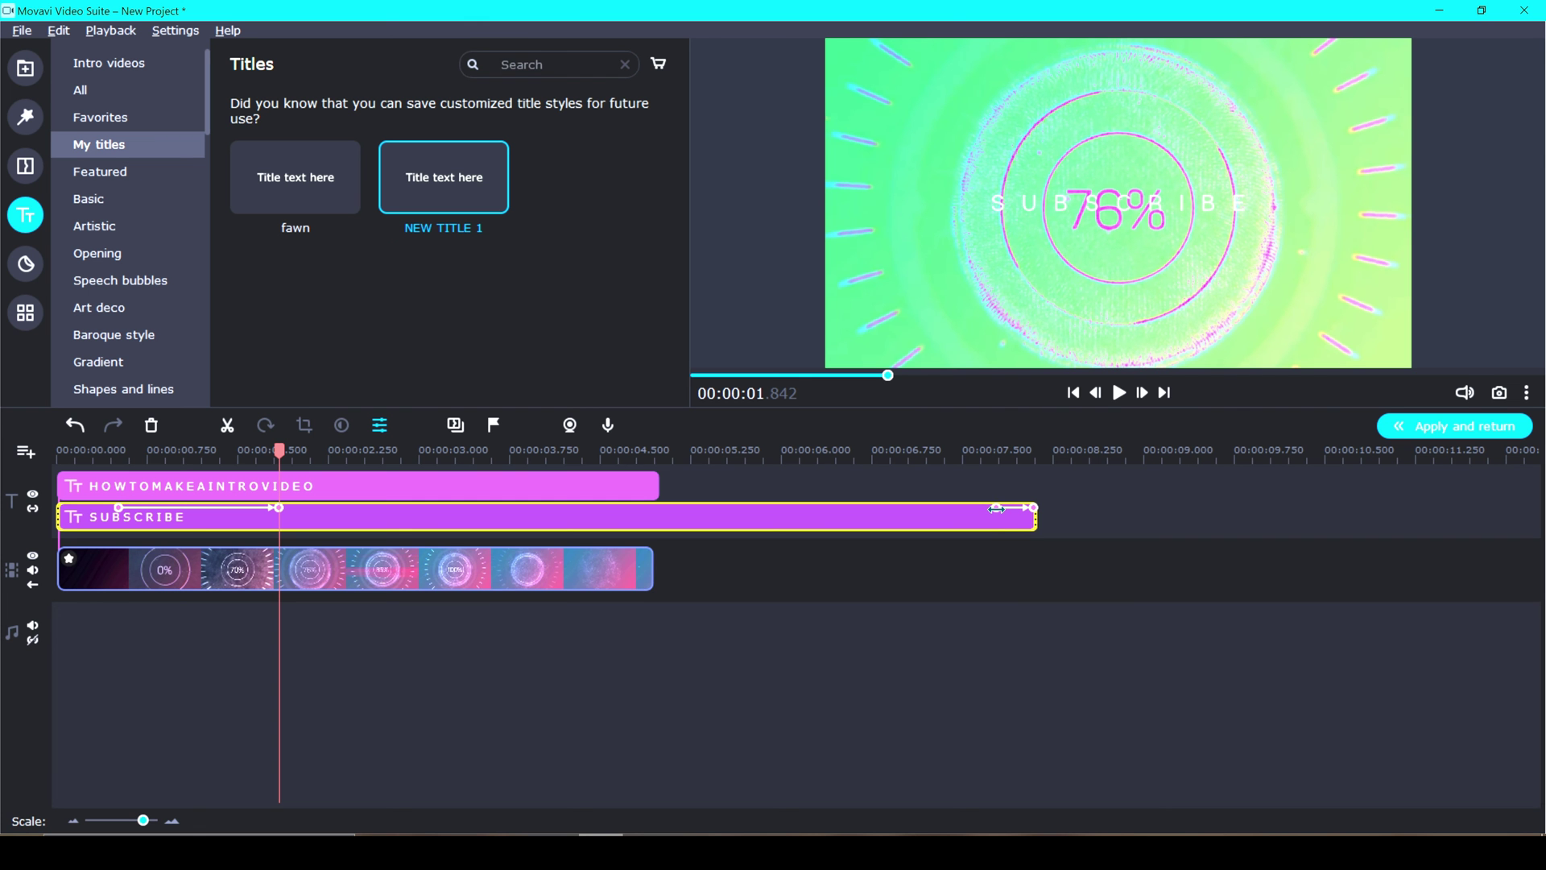
pyautogui.rightClick(996, 509)
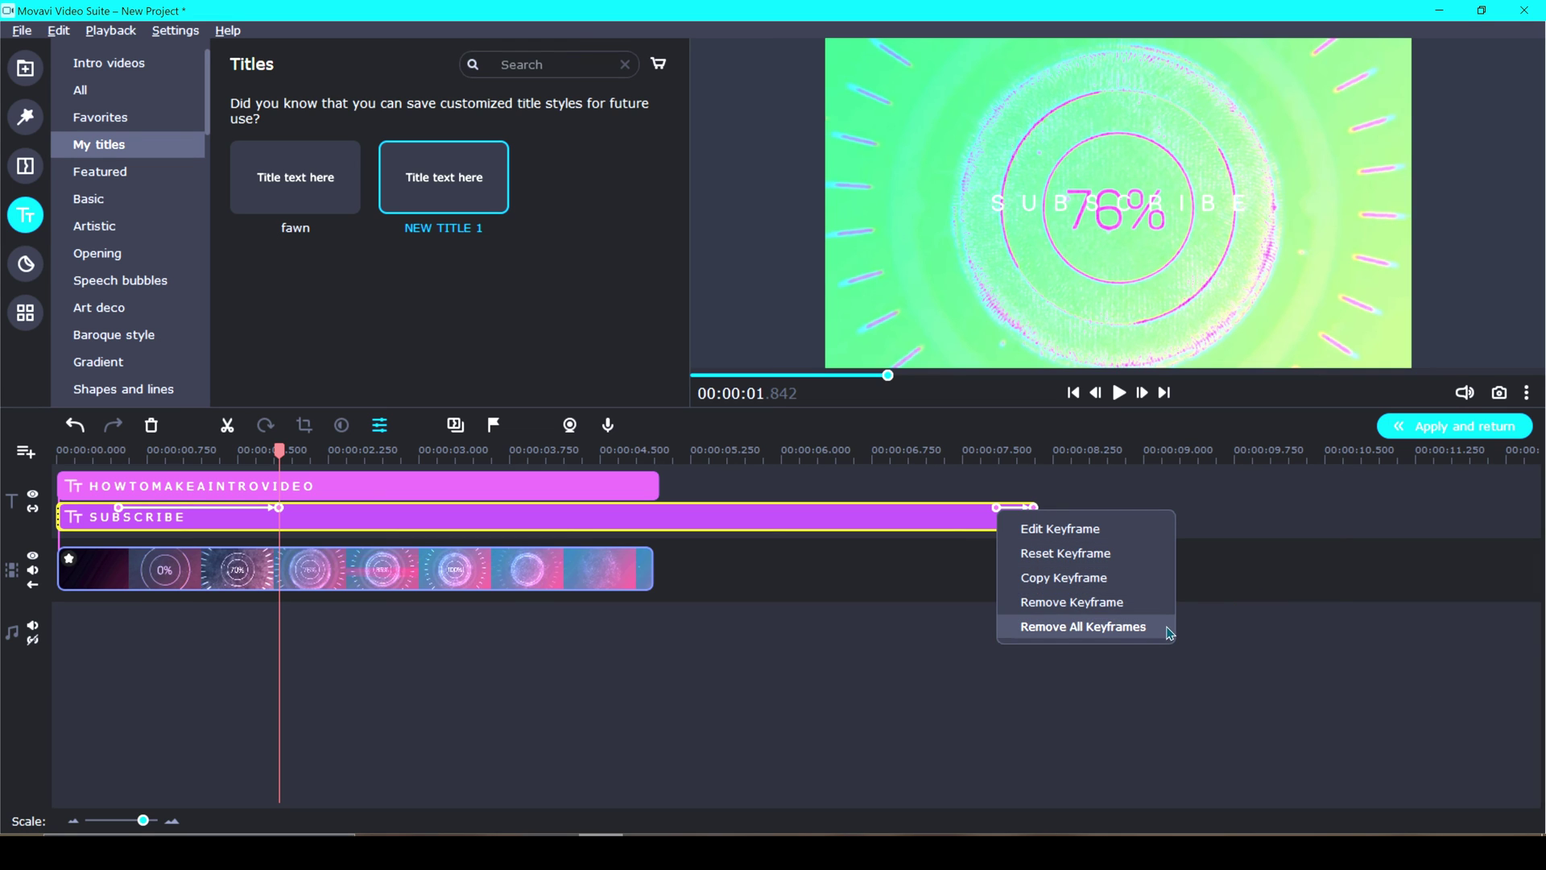
pyautogui.click(1148, 530)
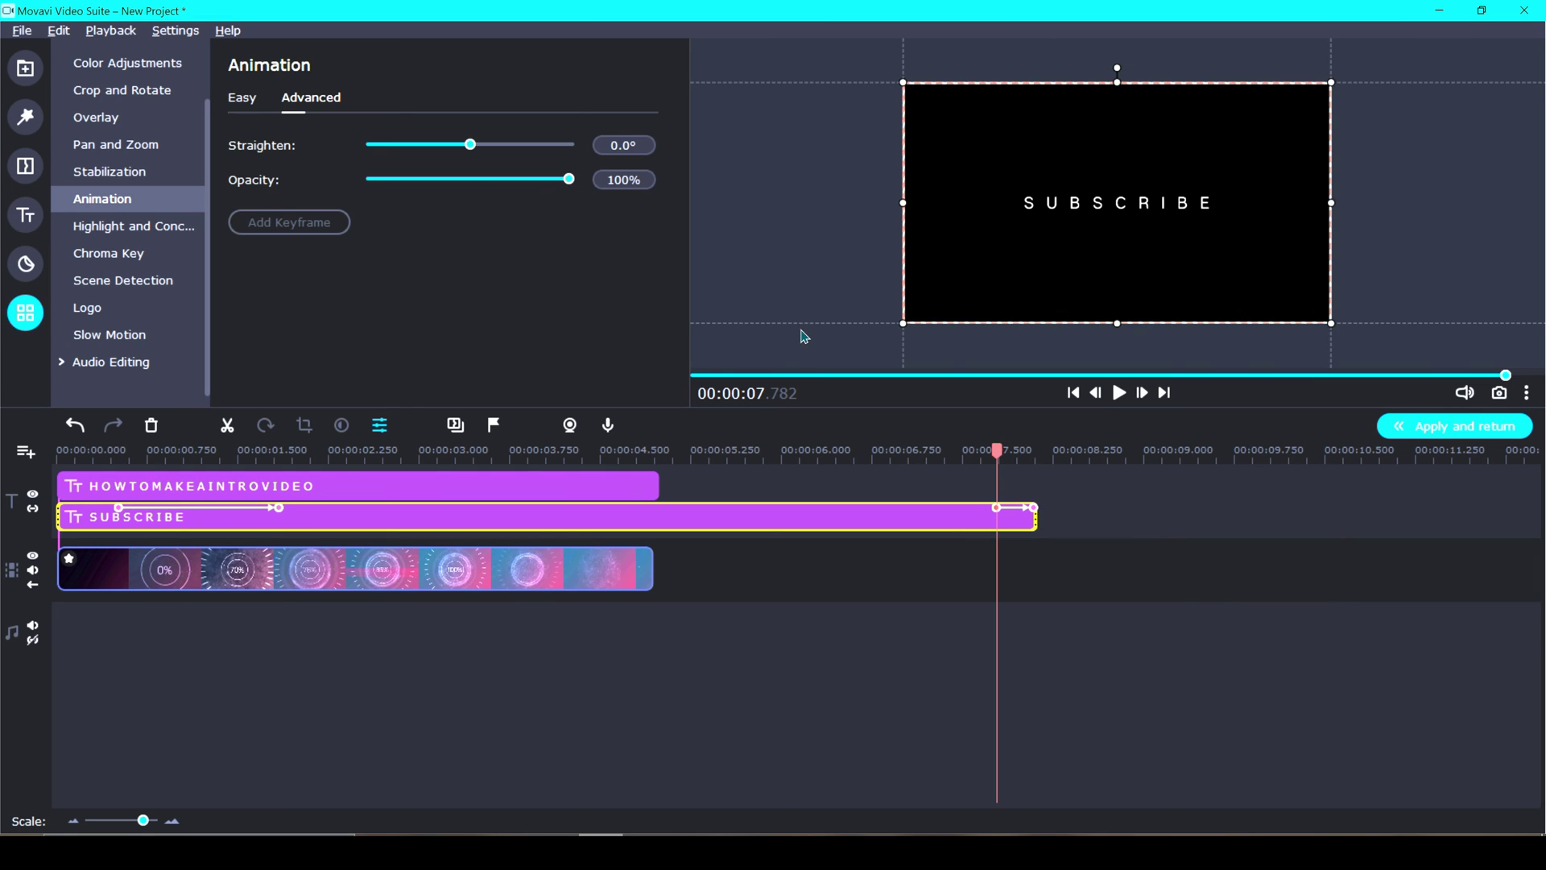
# Rotate the SUBSCRIBE text, apply the Slide → preset, and add keyframes near 3.4 seconds and the clip end
pyautogui.moveTo(1119, 65); pyautogui.dragTo(1004, 114)
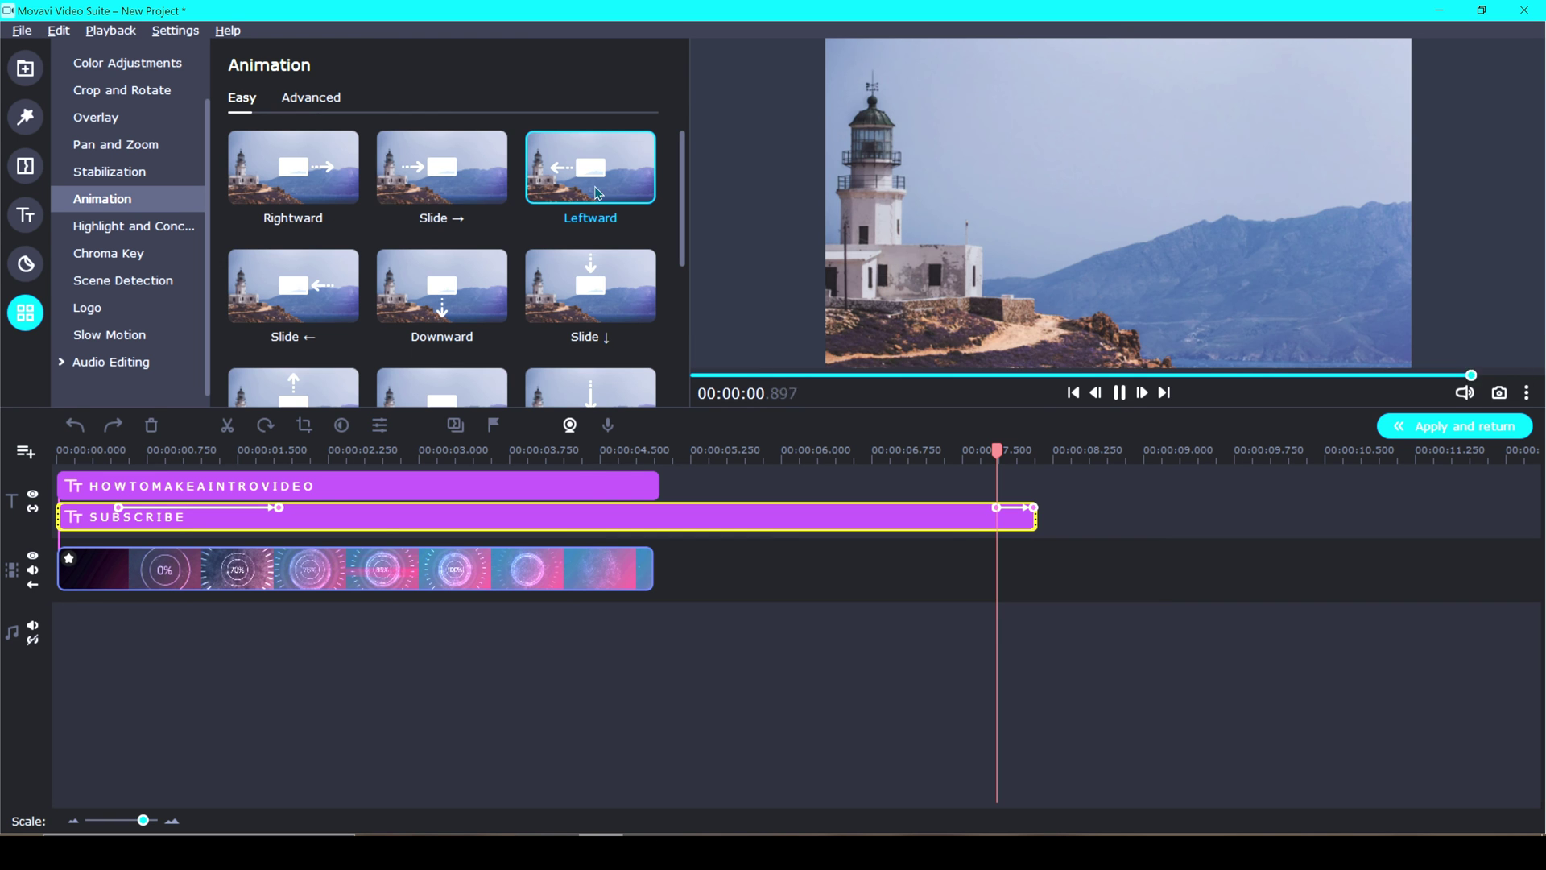
pyautogui.click(484, 197)
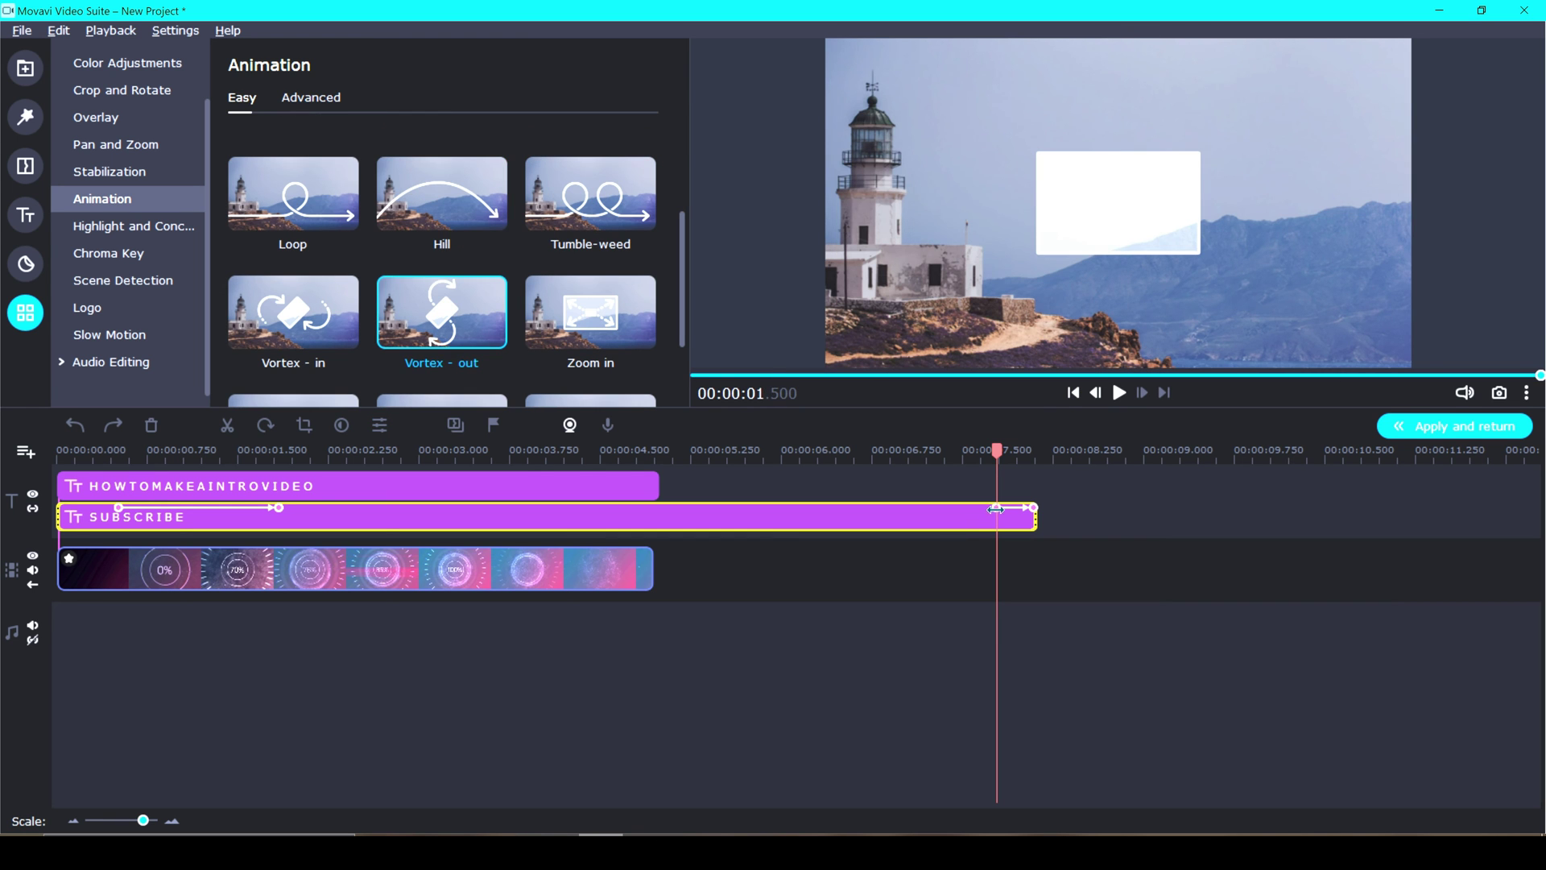
pyautogui.click(996, 509)
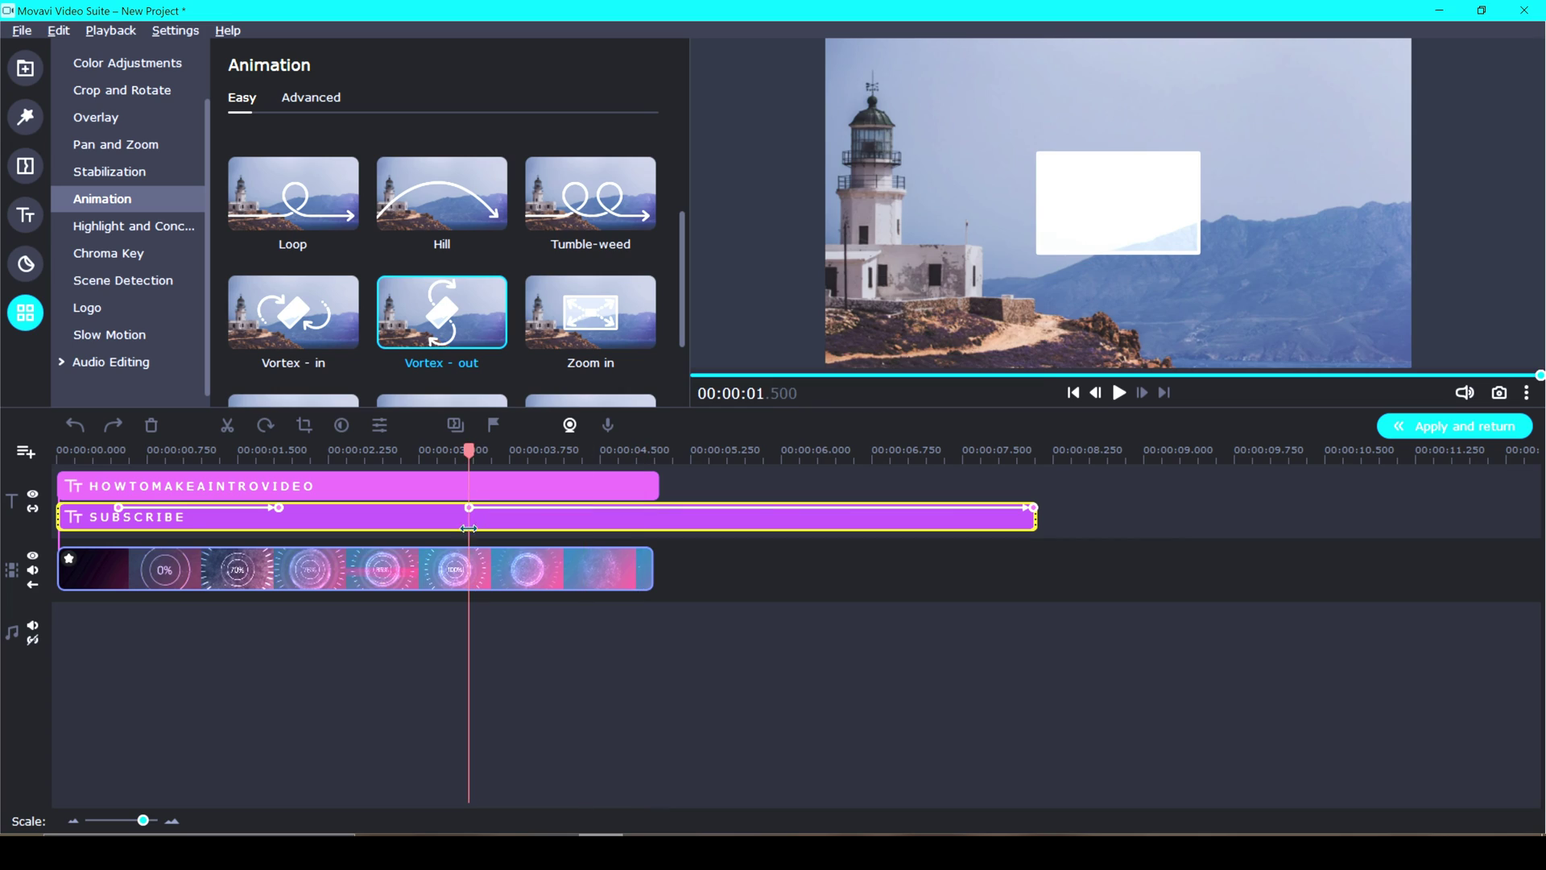
pyautogui.click(1027, 509)
pyautogui.click(535, 509)
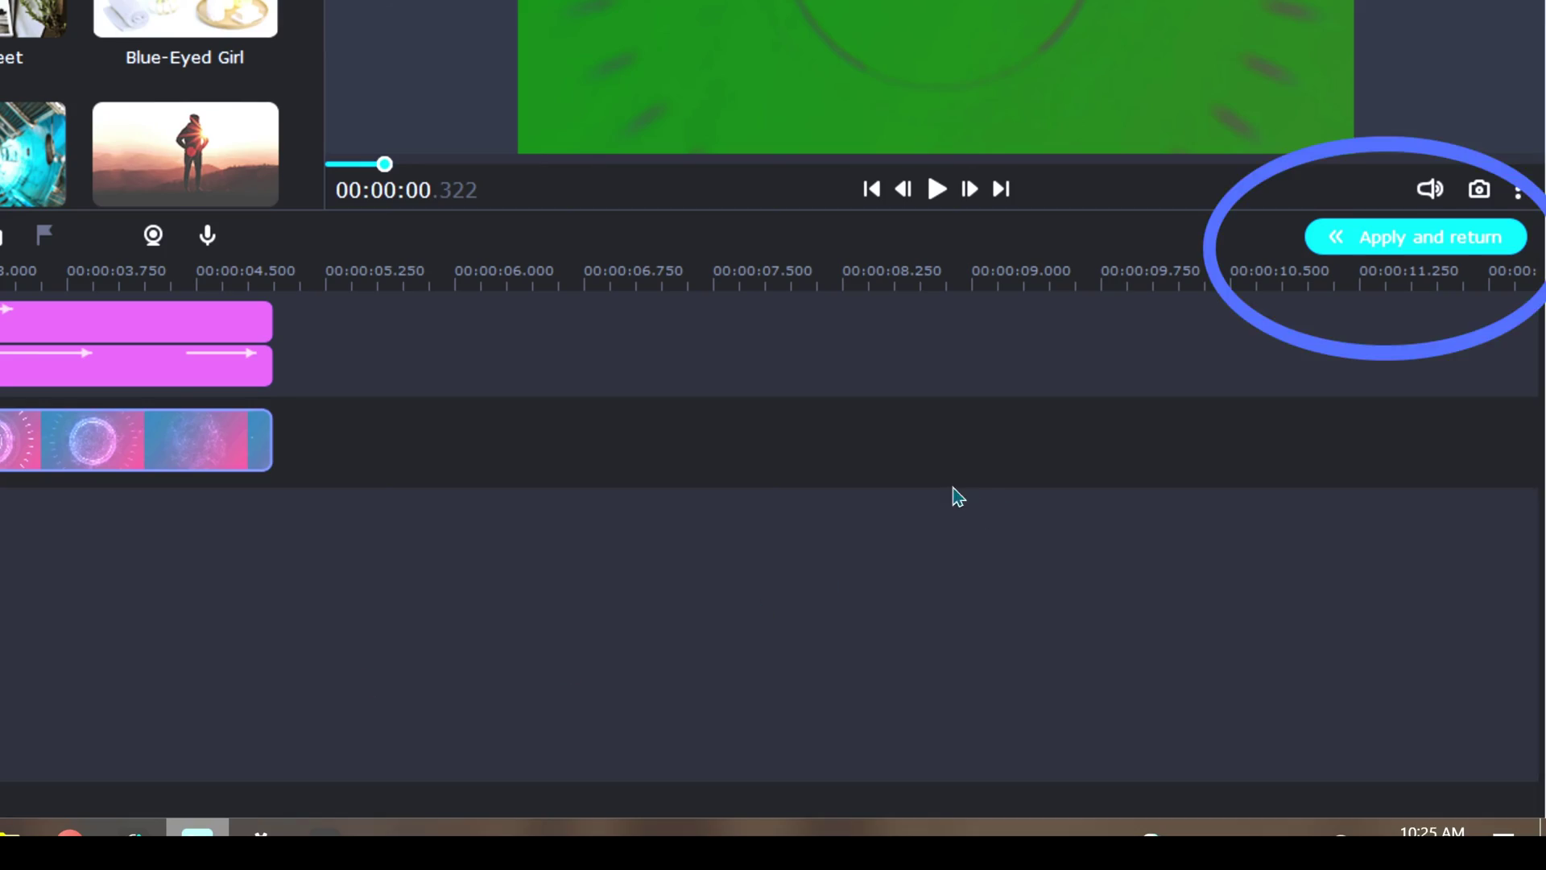
# Apply the animation, preview the intro clip at 1.8 and 3.55 seconds, then open the Sample videos library
pyautogui.click(1393, 233)
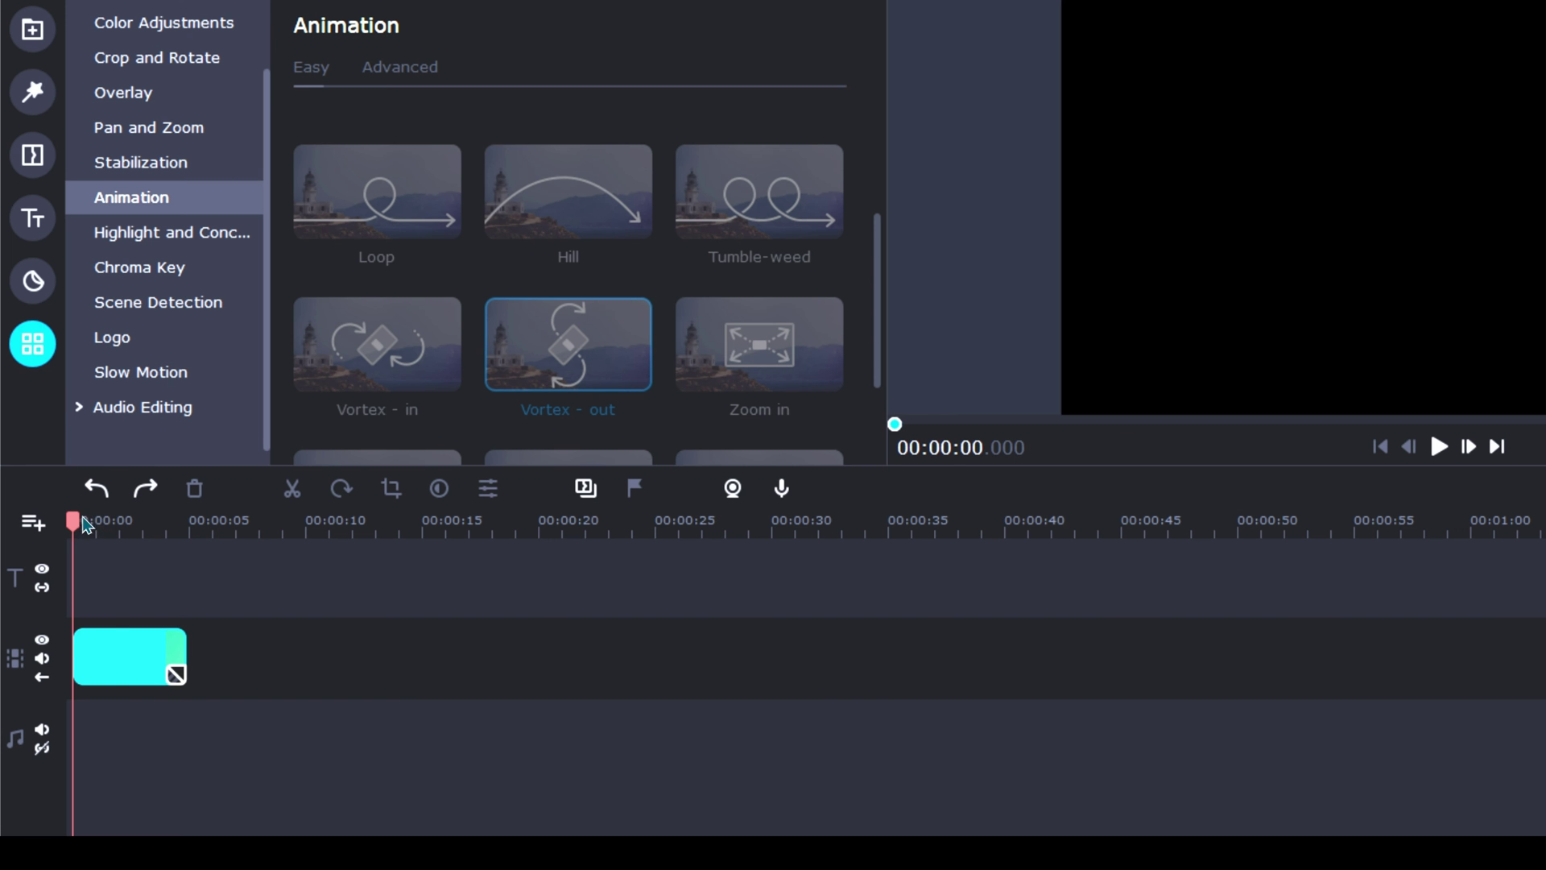
pyautogui.moveTo(85, 525); pyautogui.dragTo(115, 533)
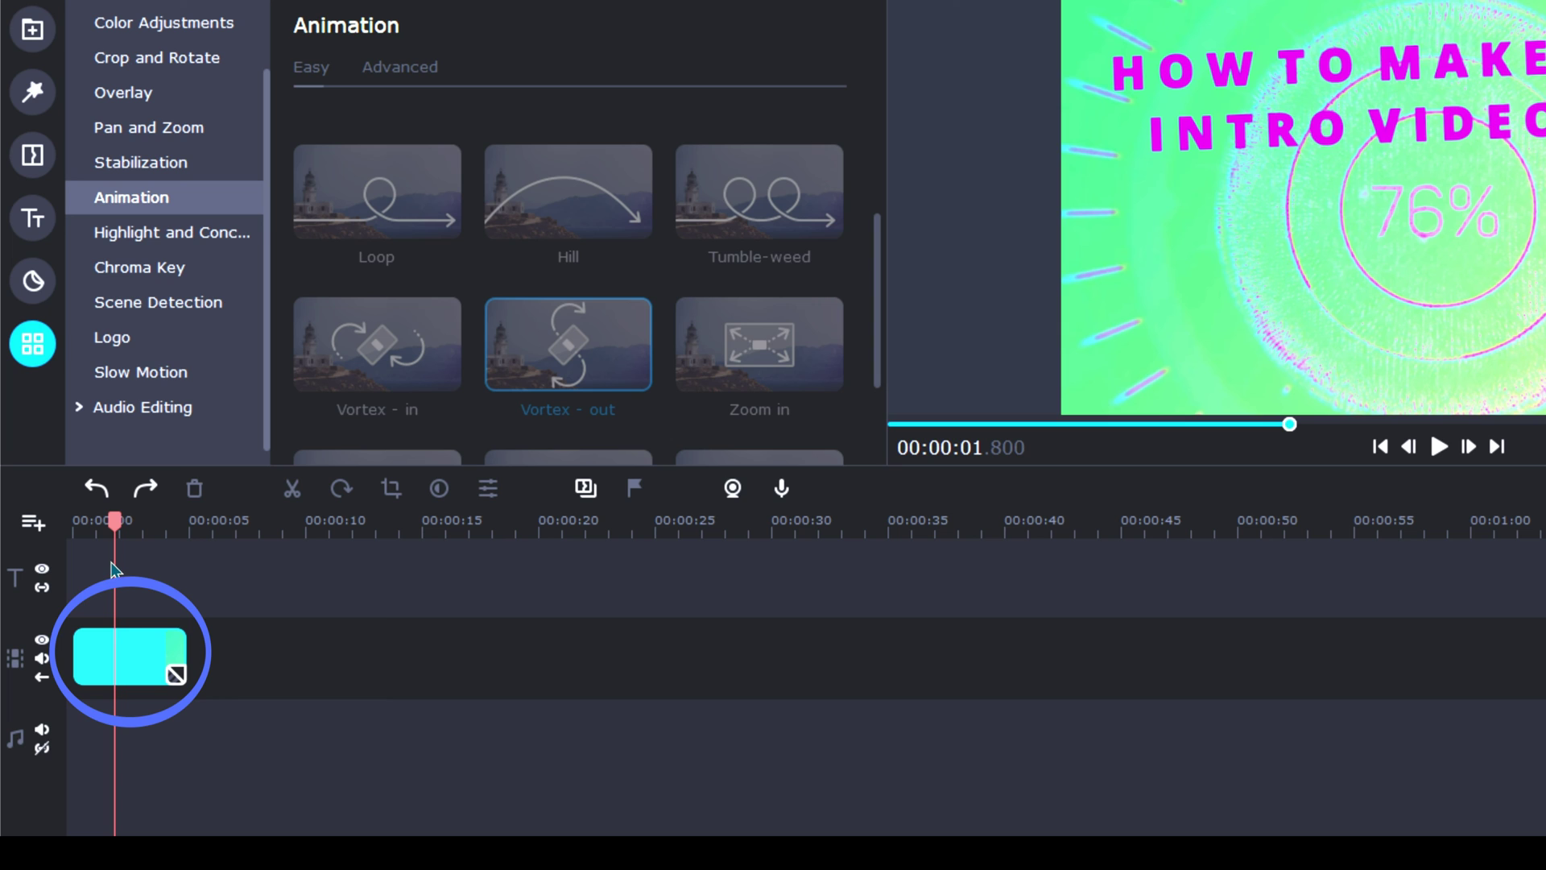
pyautogui.click(127, 656)
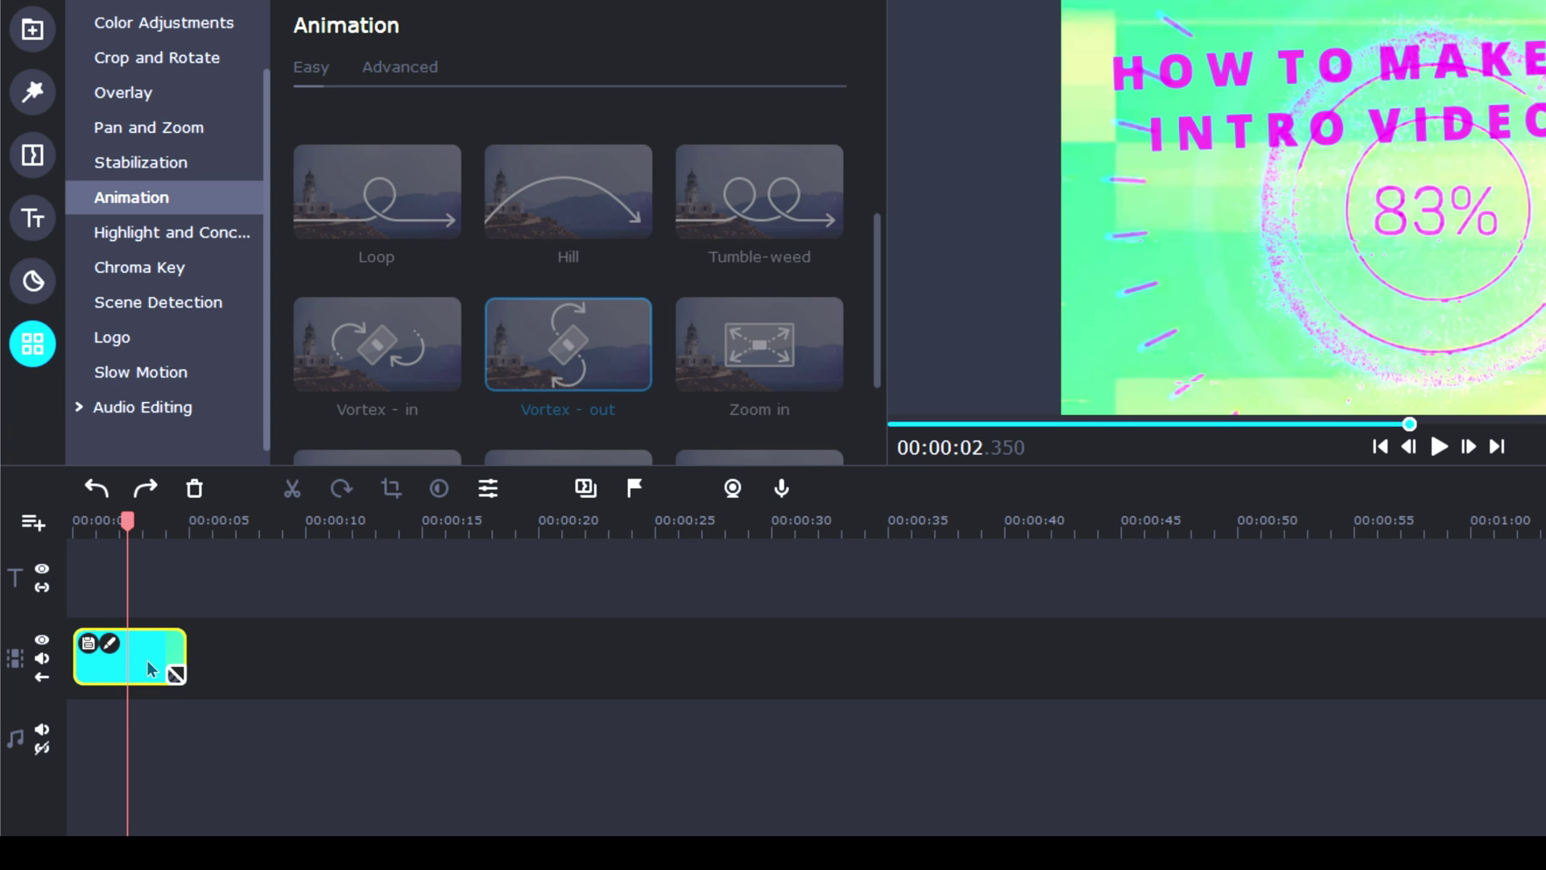
pyautogui.click(156, 661)
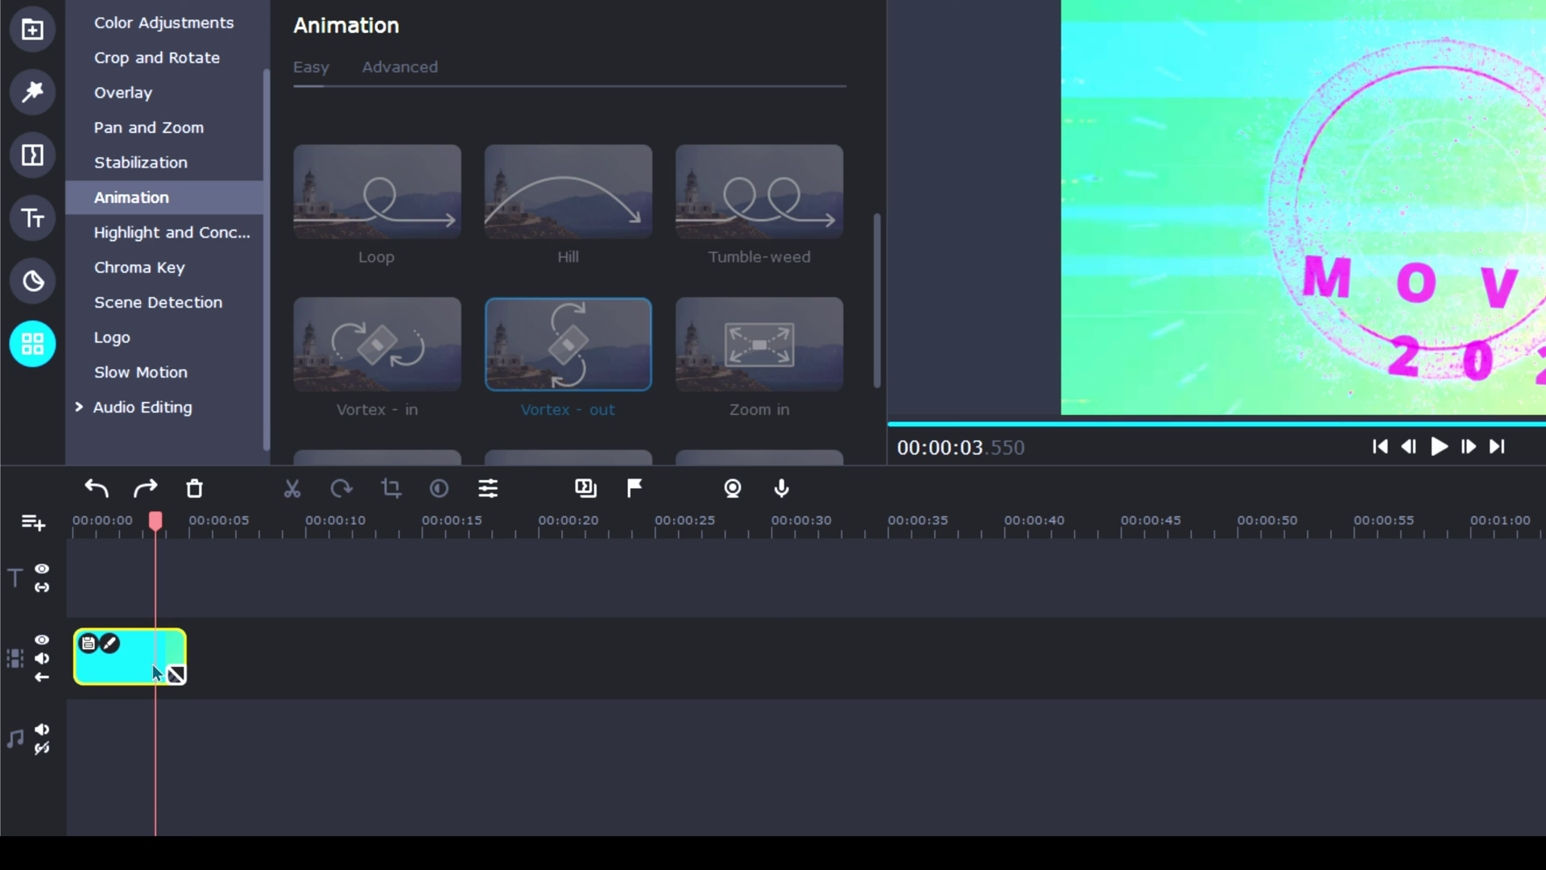
pyautogui.click(42, 36)
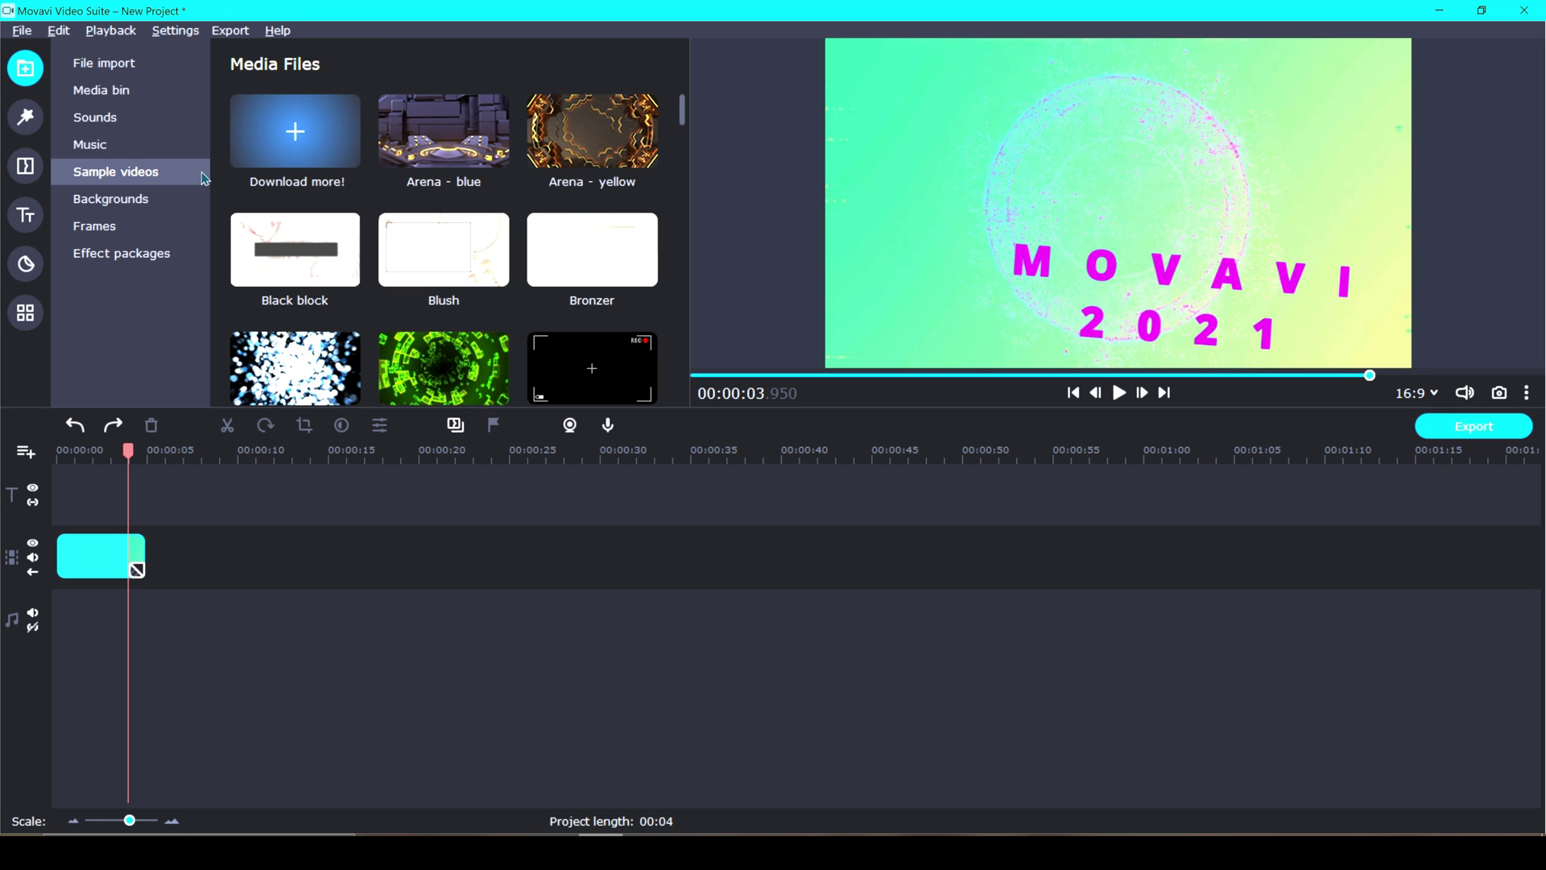
# Add the Day after day sample as the outro and place two titles, including Bell - red, over it
pyautogui.scroll(-5, 446, 319)
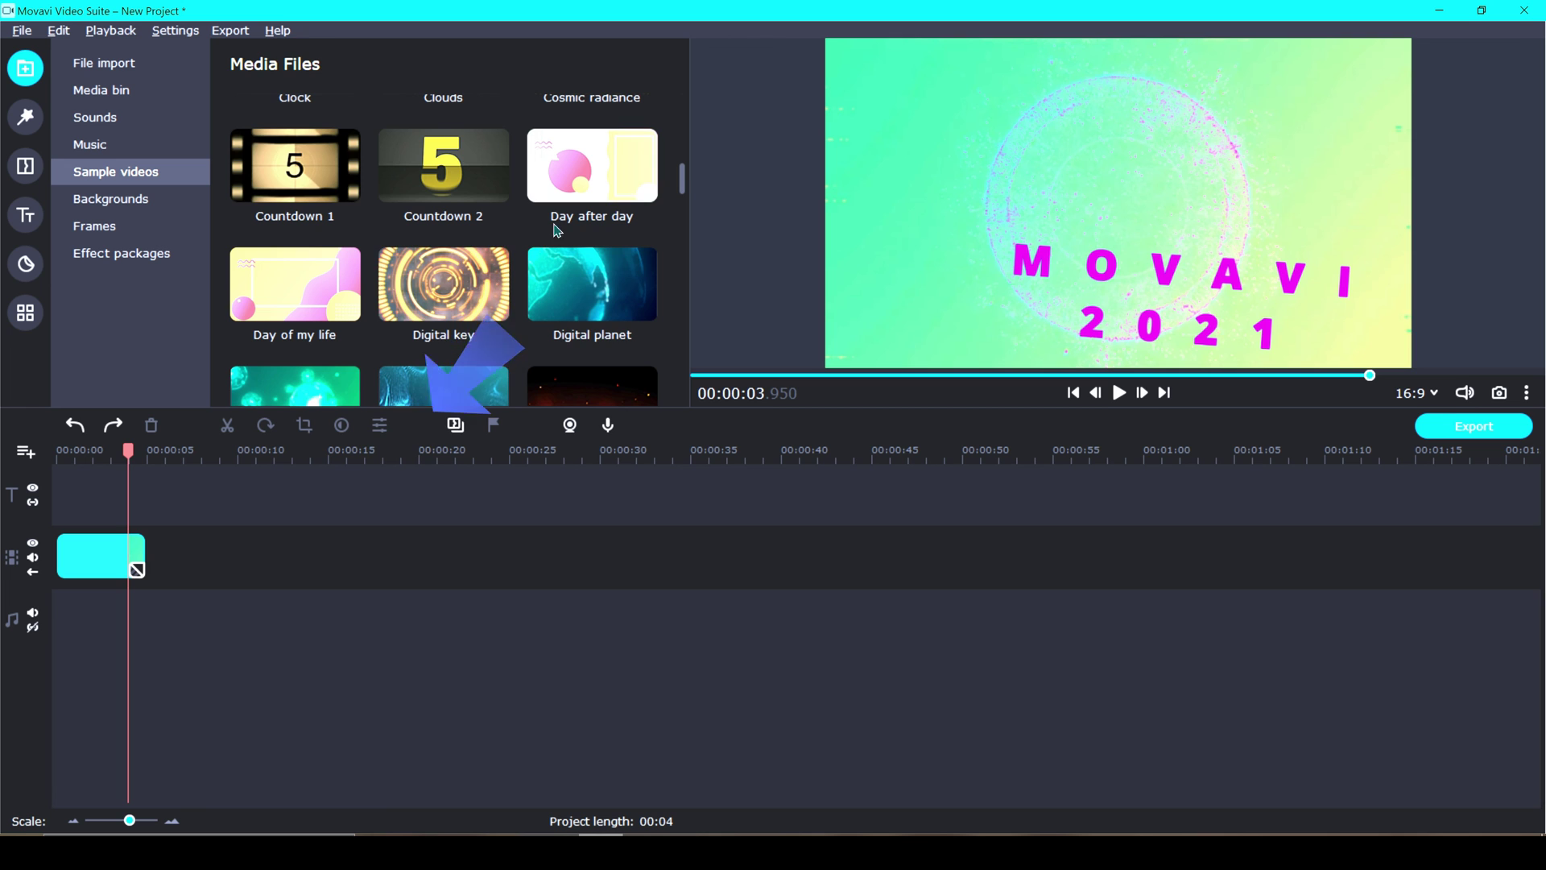
pyautogui.moveTo(564, 211); pyautogui.dragTo(215, 544)
pyautogui.click(29, 214)
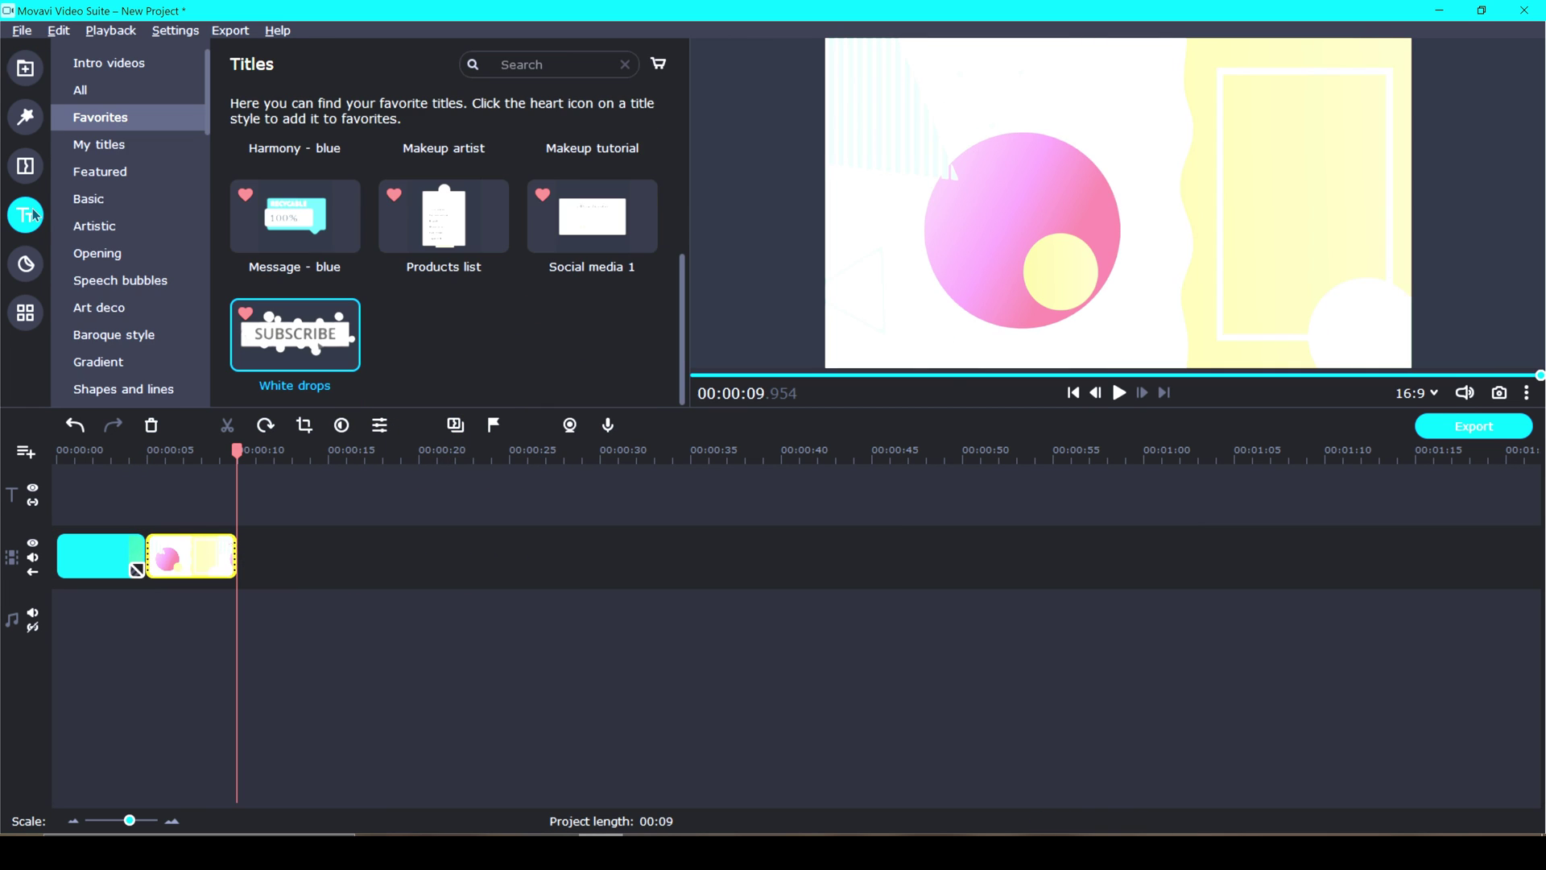
pyautogui.scroll(3, 422, 238)
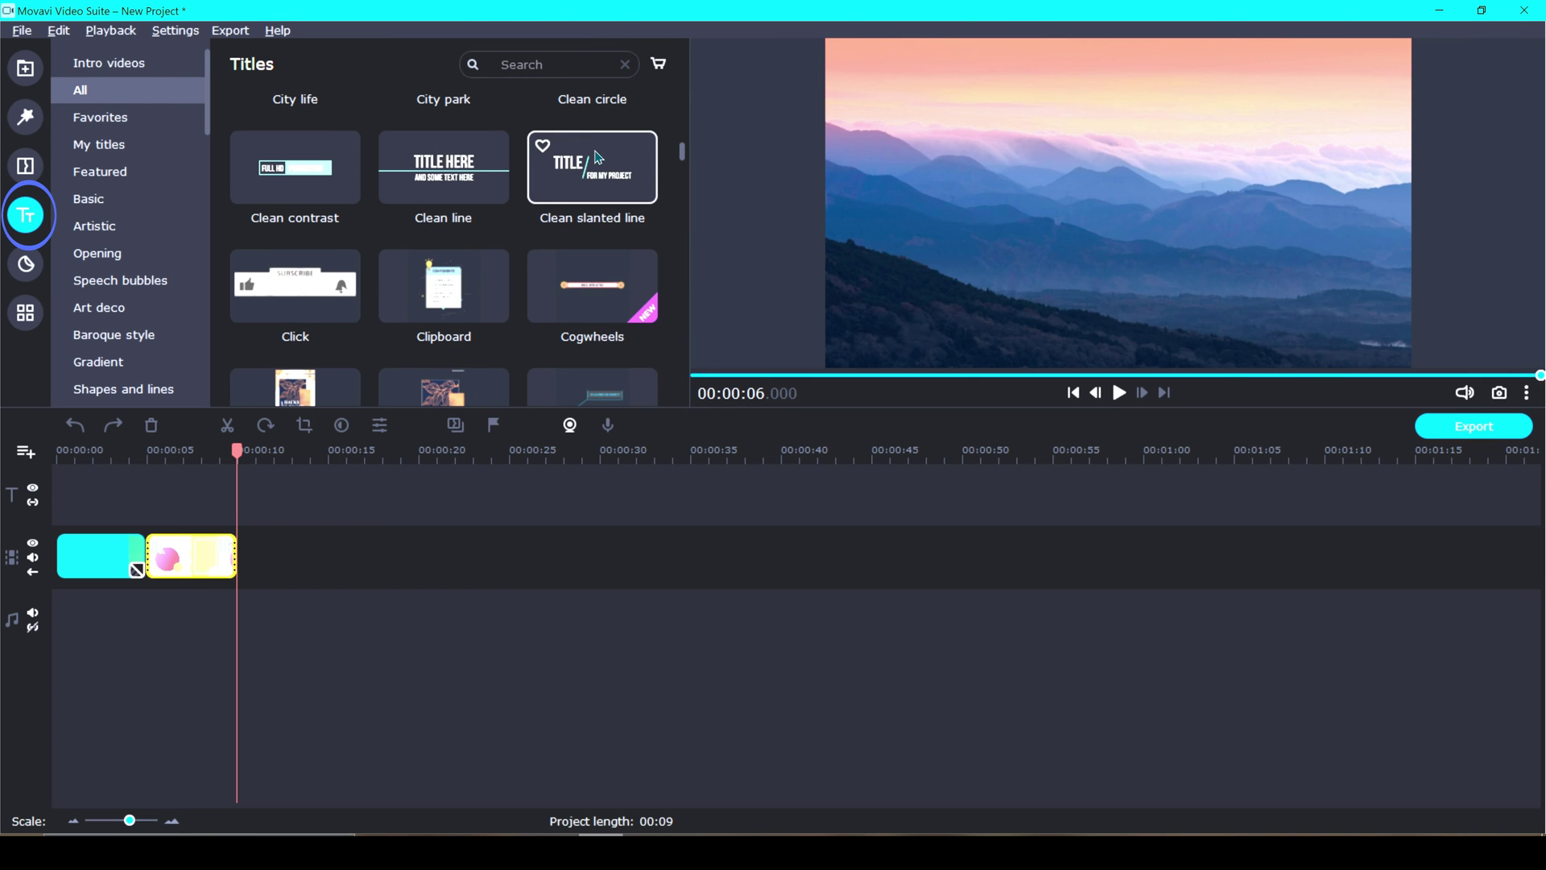
pyautogui.moveTo(592, 167); pyautogui.dragTo(162, 488)
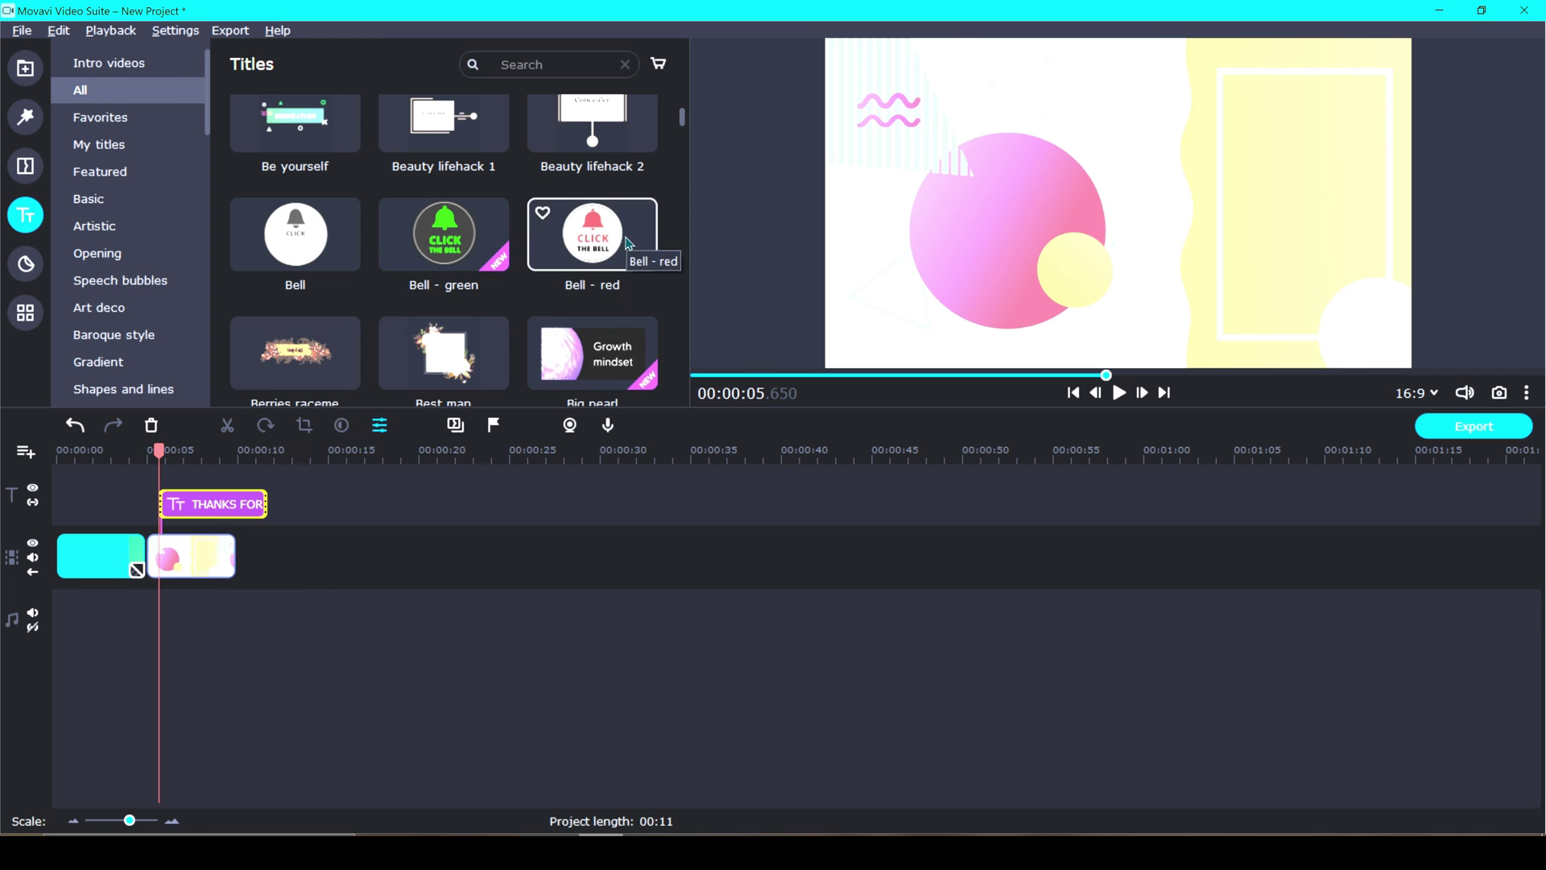
pyautogui.moveTo(593, 233); pyautogui.dragTo(191, 459)
pyautogui.moveTo(198, 459); pyautogui.dragTo(197, 461)
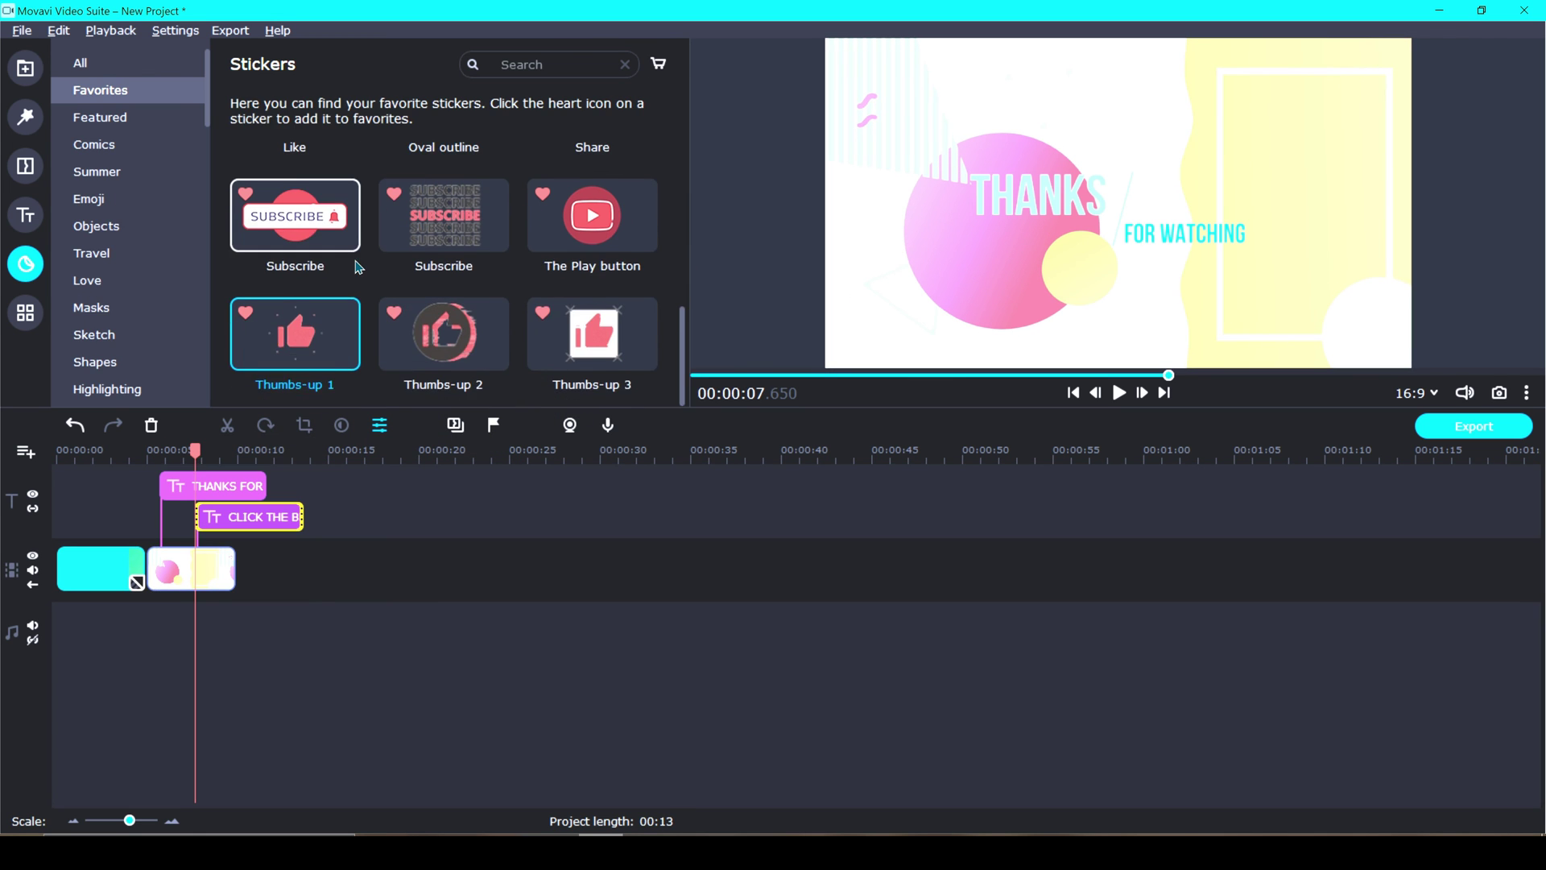
# Add Subscribe and Like stickers, move the Like sticker left and enlarge it, then play the outro
pyautogui.moveTo(444, 250); pyautogui.dragTo(213, 516)
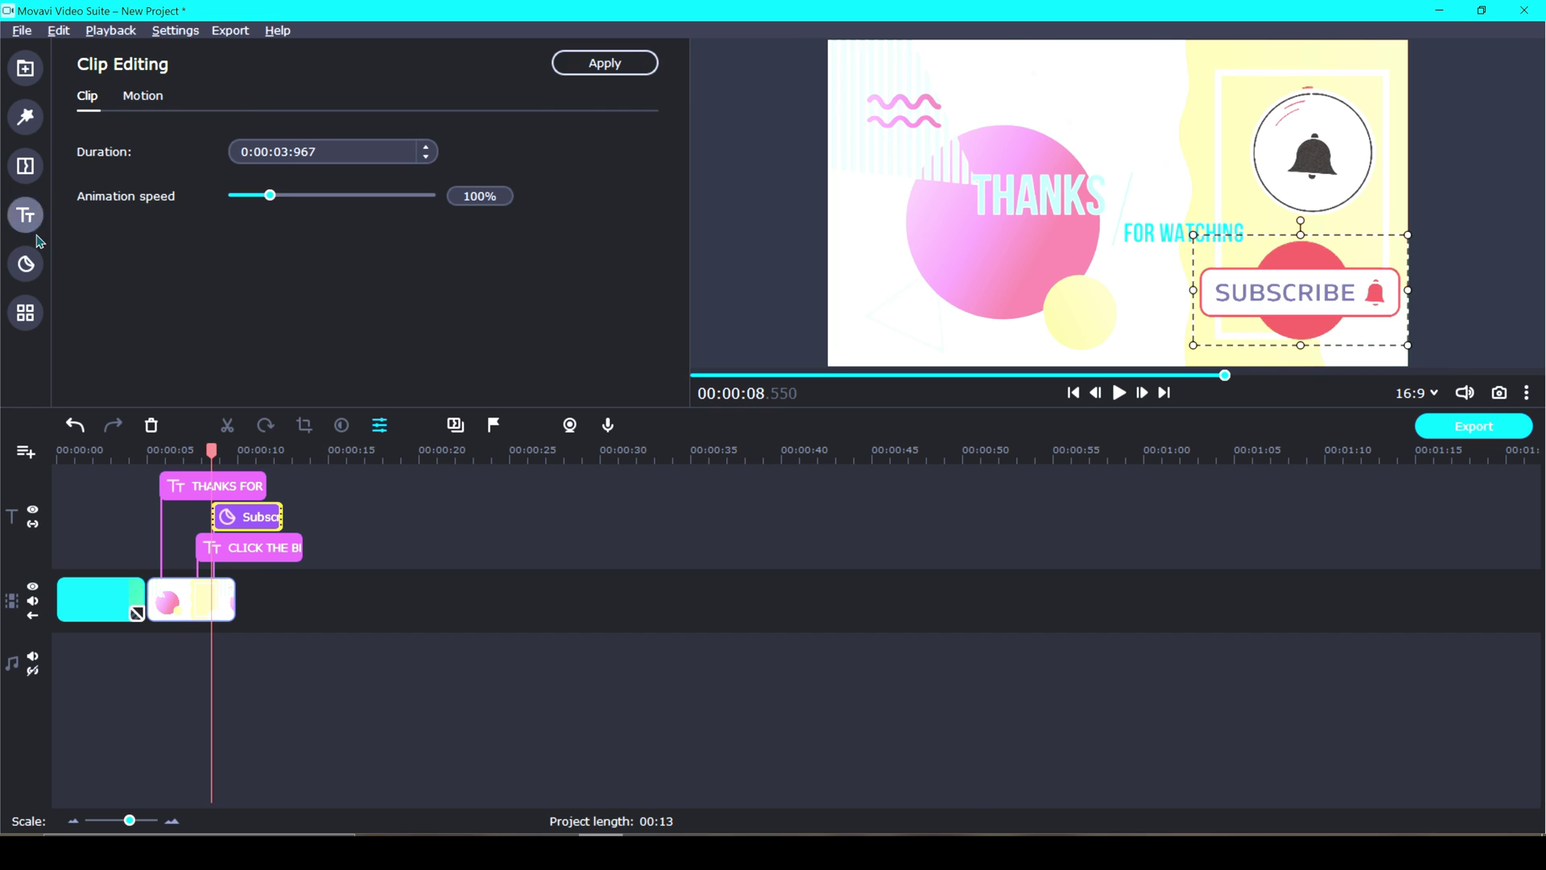
pyautogui.click(26, 263)
pyautogui.moveTo(293, 249); pyautogui.dragTo(241, 516)
pyautogui.moveTo(1114, 201); pyautogui.dragTo(912, 302)
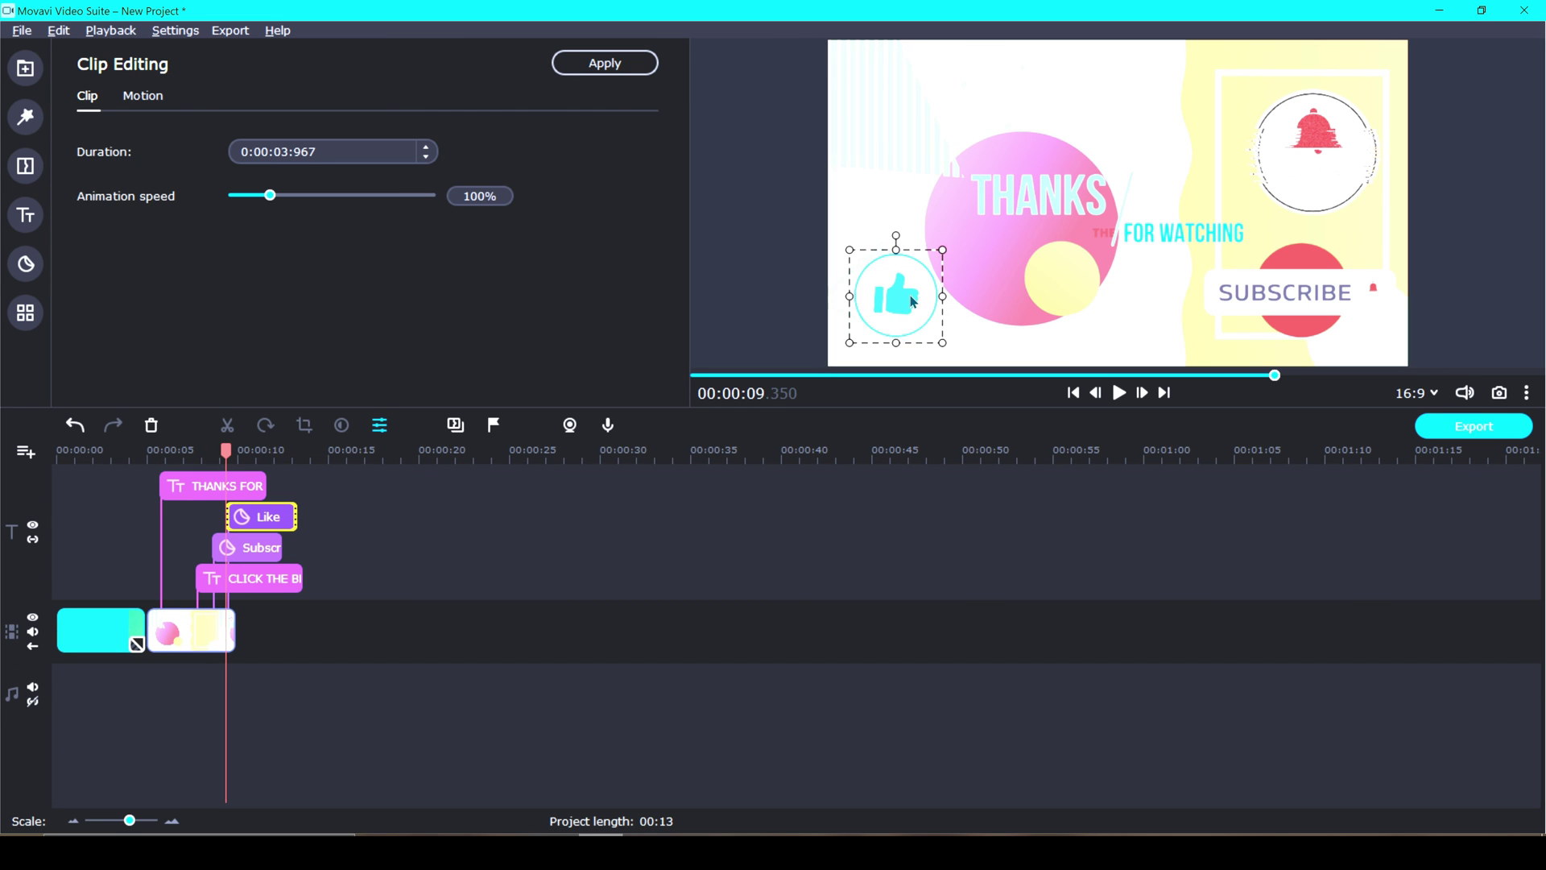
pyautogui.moveTo(943, 250); pyautogui.dragTo(990, 196)
pyautogui.click(1119, 392)
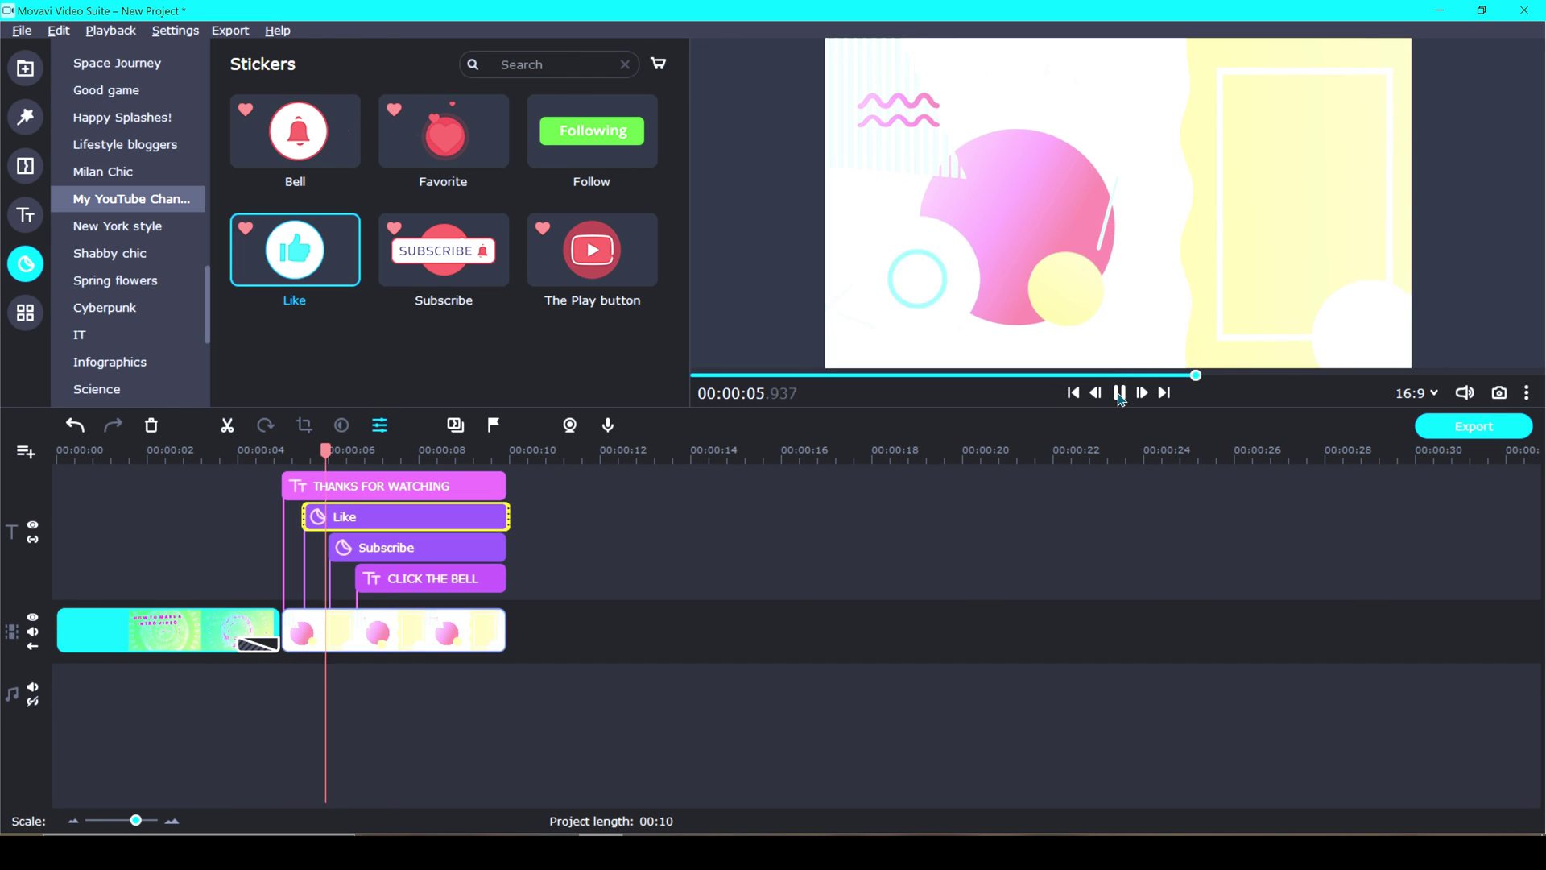